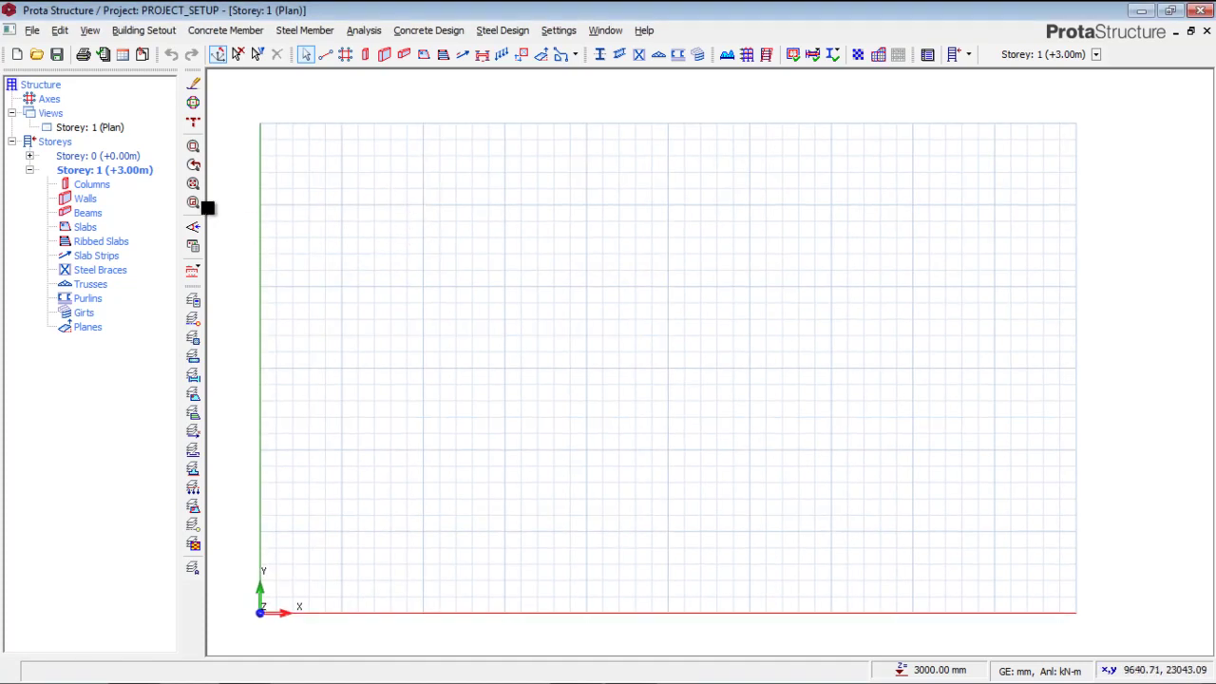
mouse_move(586, 259)
middle_mouse_down()
mouse_move(625, 250)
mouse_move(602, 255)
middle_mouse_up()
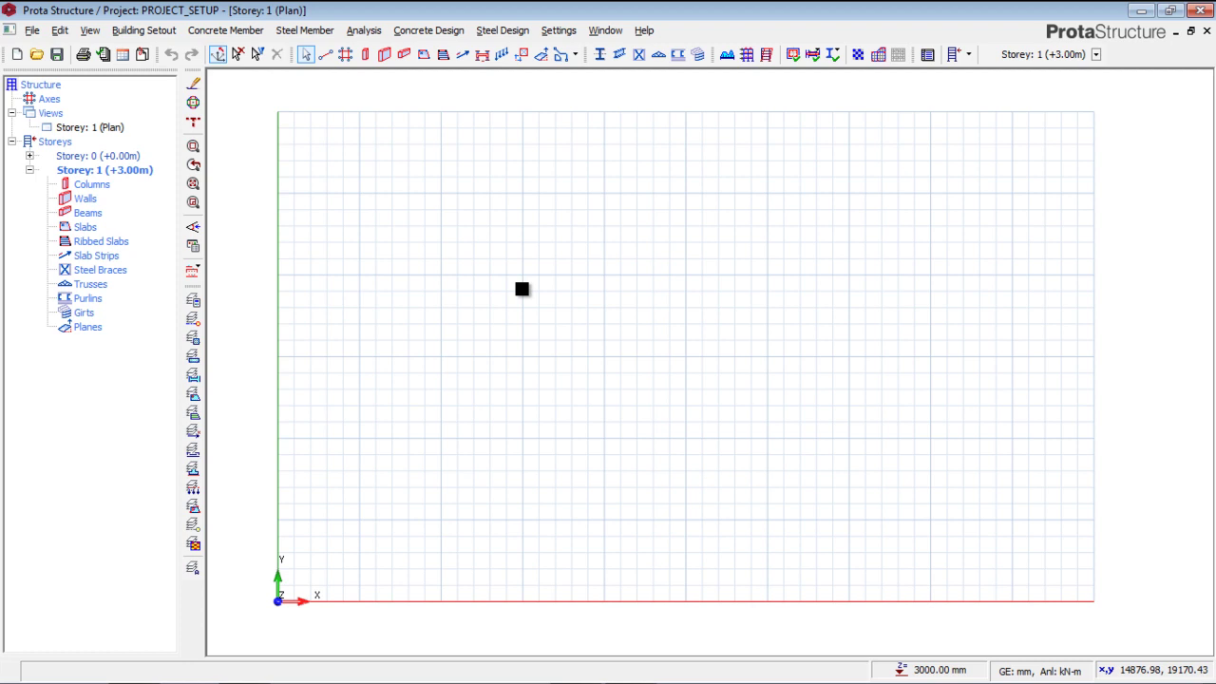
mouse_move(412, 237)
middle_mouse_down()
mouse_move(380, 242)
mouse_move(391, 244)
middle_mouse_up()
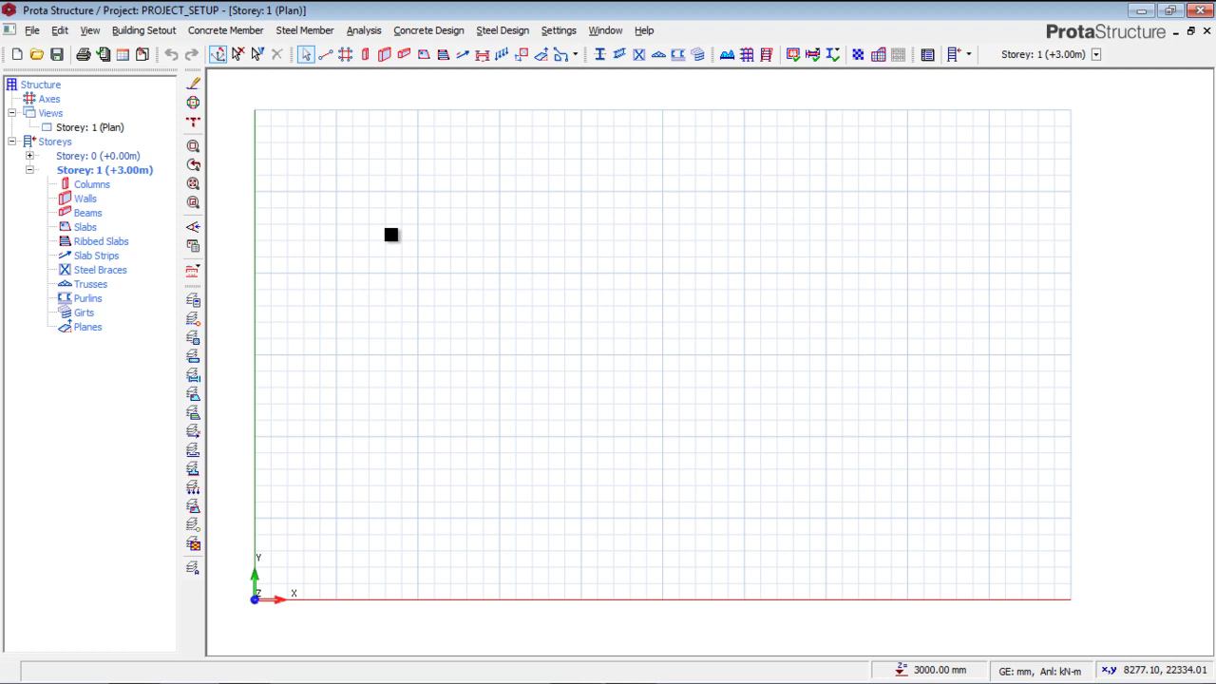
Step: Open the Reference Drawing Settings for importing an external reference drawing into the Storey 1 plan
left_click(32, 32)
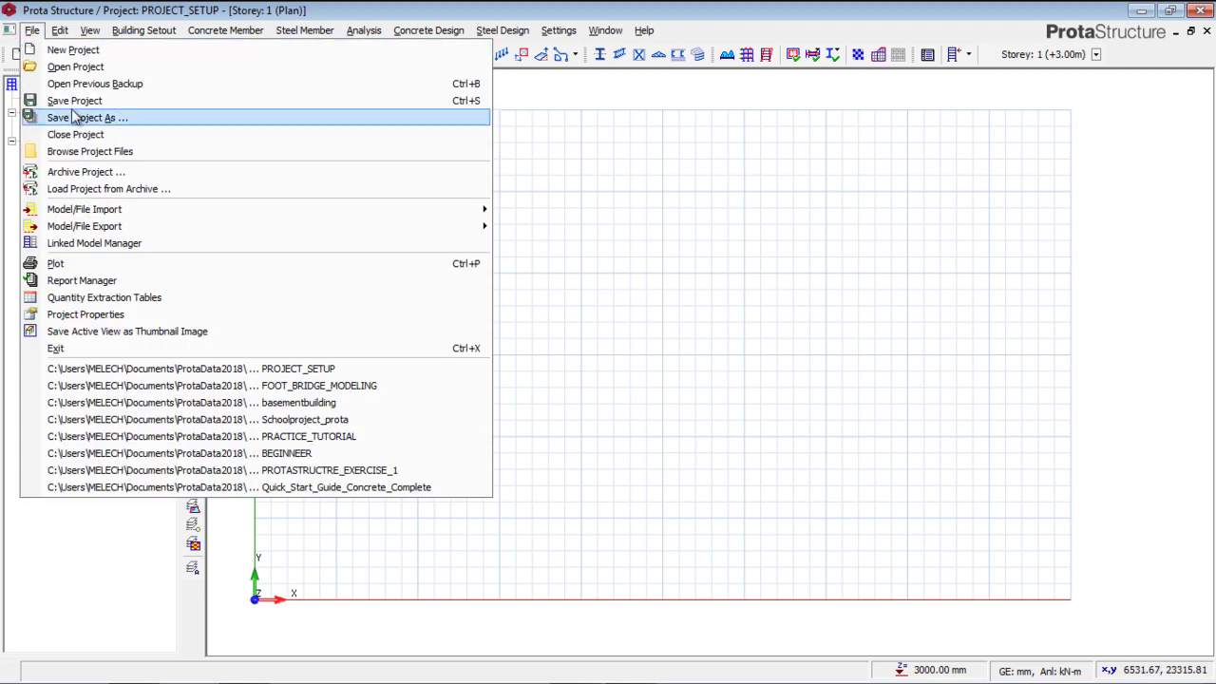
mouse_move(107, 213)
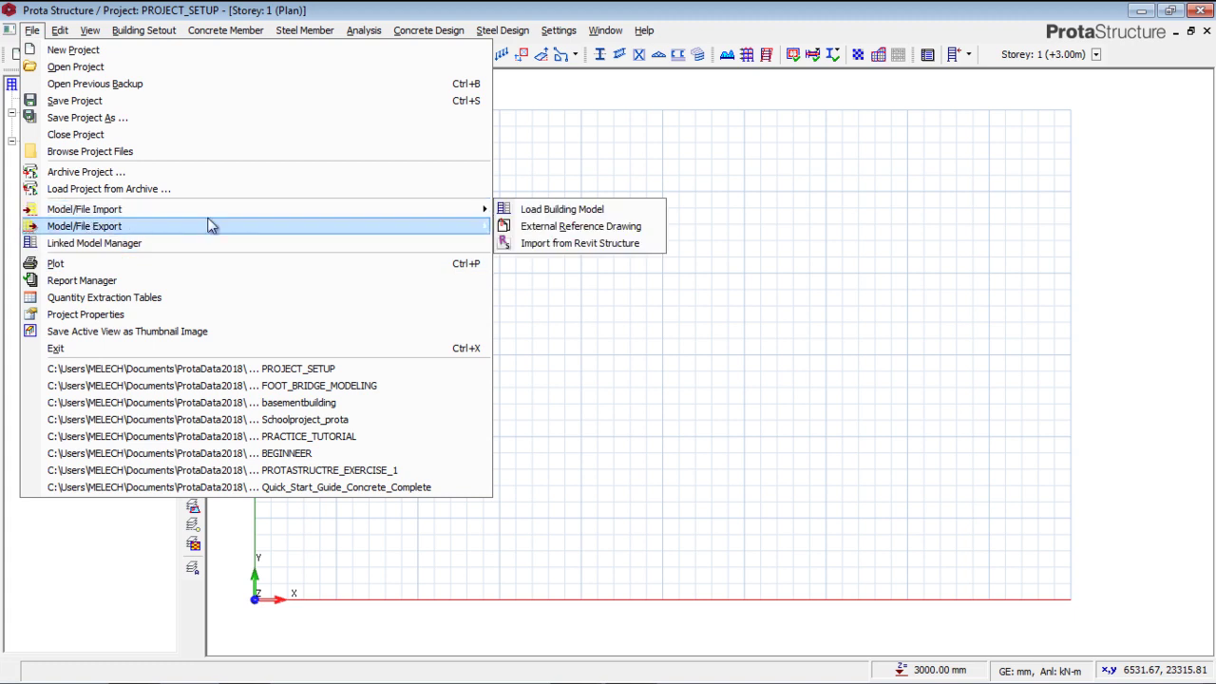
left_click(547, 230)
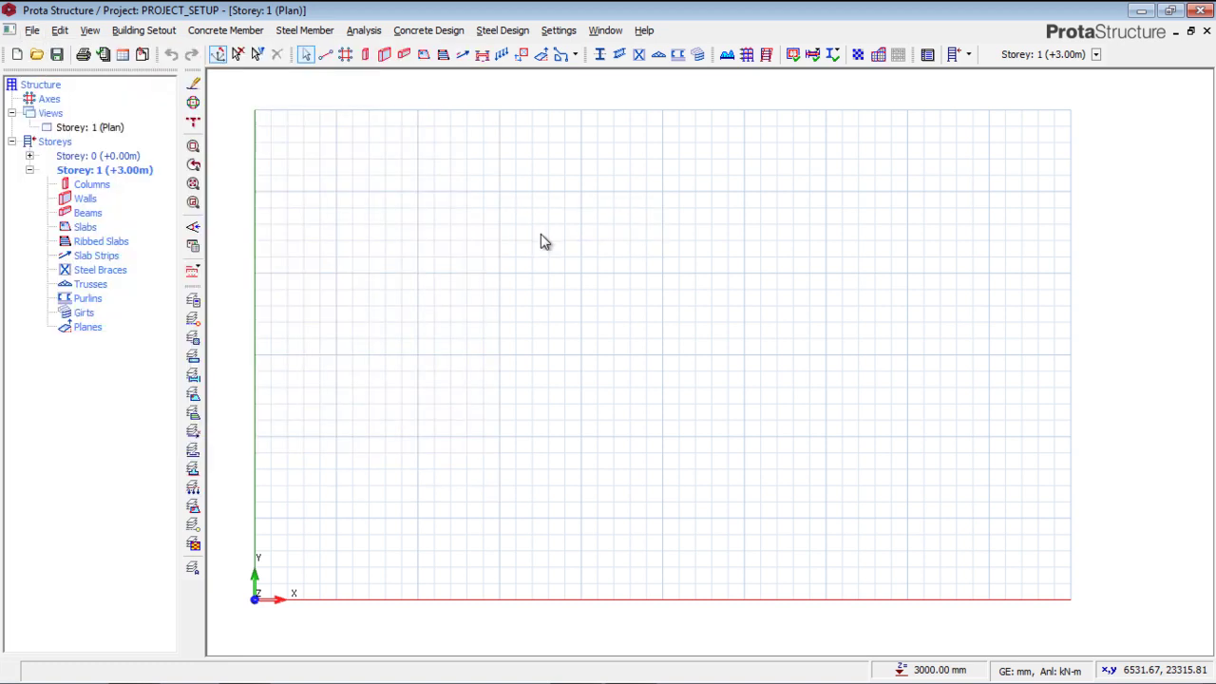
left_click_drag(619, 181, 620, 155)
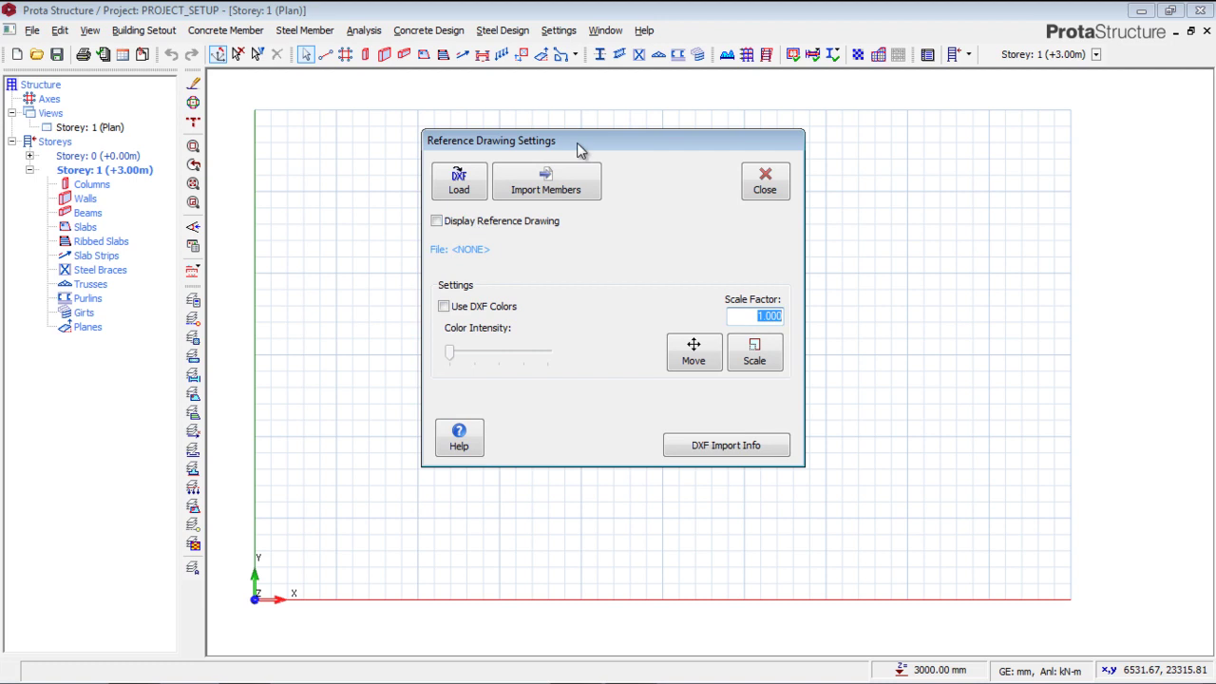
mouse_move(578, 142)
left_mouse_down()
mouse_move(596, 133)
mouse_move(557, 148)
left_mouse_up()
Step: Switch to AutoCAD and examine the ground floor plan's grid lines, walls, rooms, lobby and staircases
key("alt+Tab")
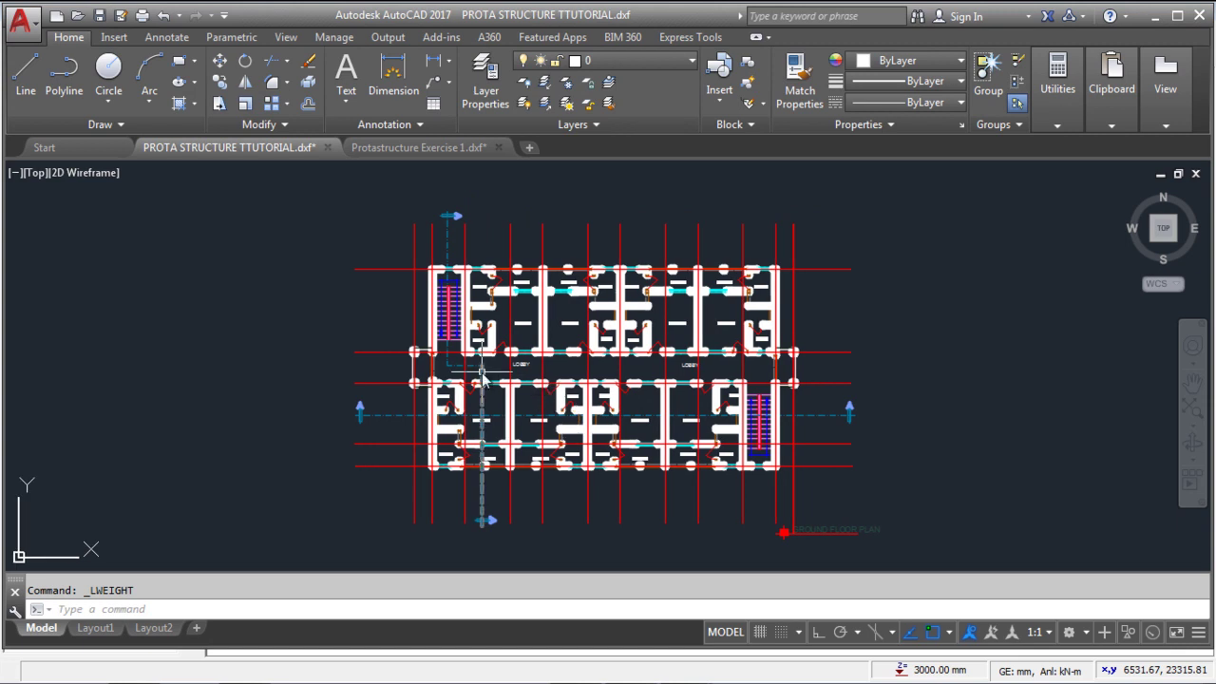
scroll(506, 368, "up", 2)
middle_click_drag(507, 368, 444, 374)
scroll(364, 275, "up", 5)
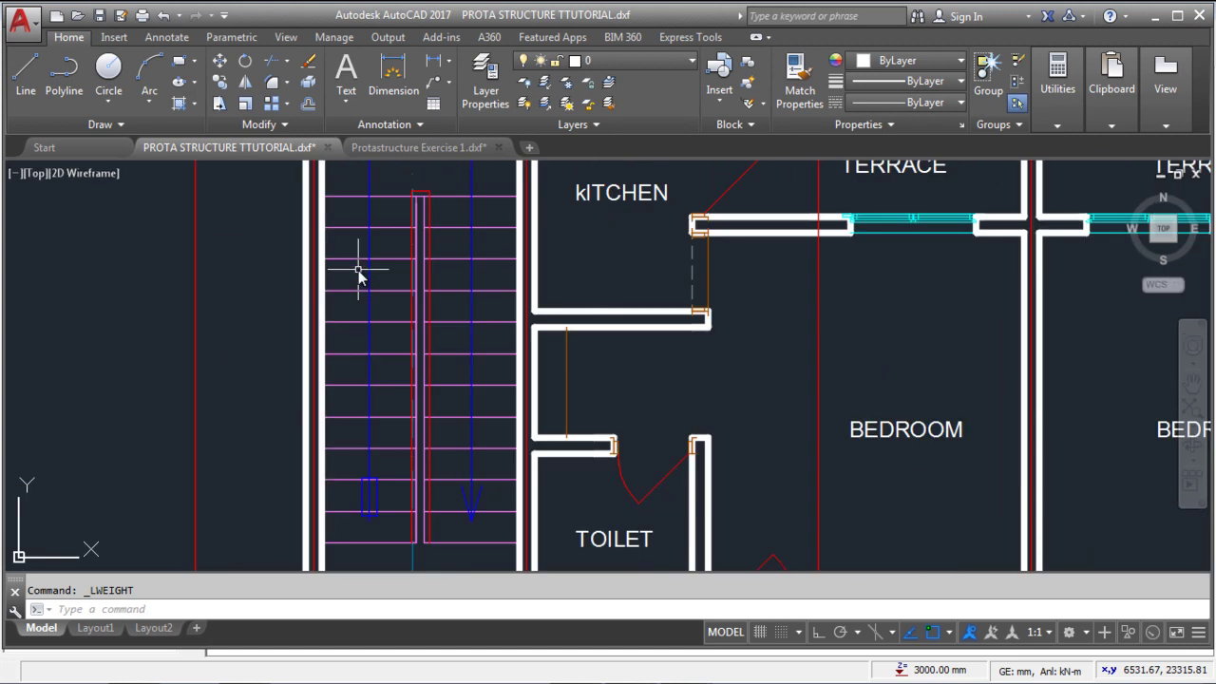
scroll(369, 291, "down", 3)
scroll(415, 383, "down", 2)
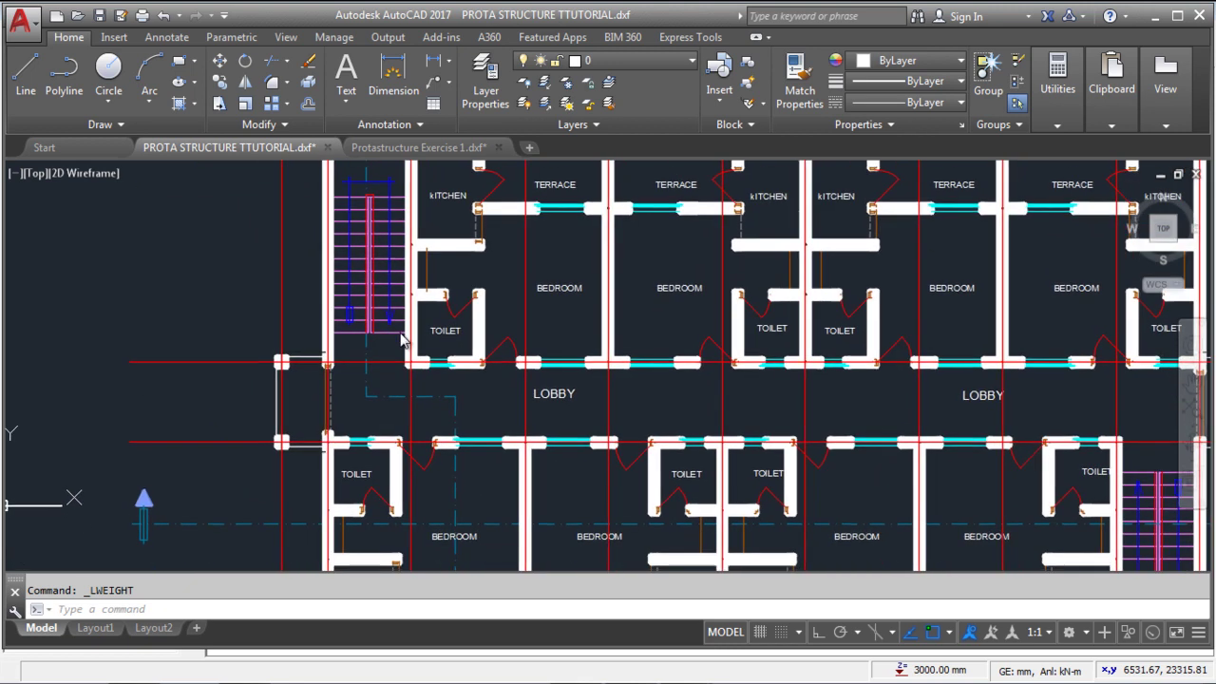
scroll(323, 388, "down", 2)
scroll(323, 388, "down", 2)
mouse_move(361, 456)
middle_mouse_down()
mouse_move(455, 420)
mouse_move(380, 447)
middle_mouse_up()
scroll(375, 429, "up", 2)
scroll(466, 408, "up", 4)
scroll(371, 398, "down", 4)
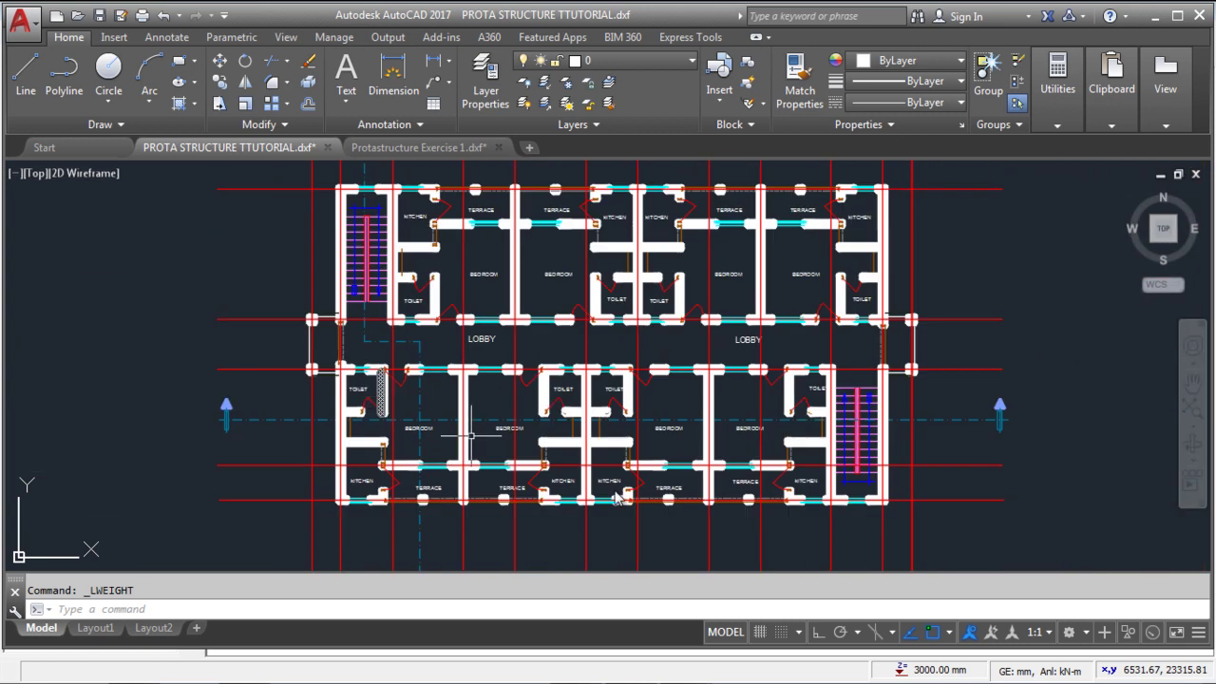
middle_click_drag(626, 487, 592, 512)
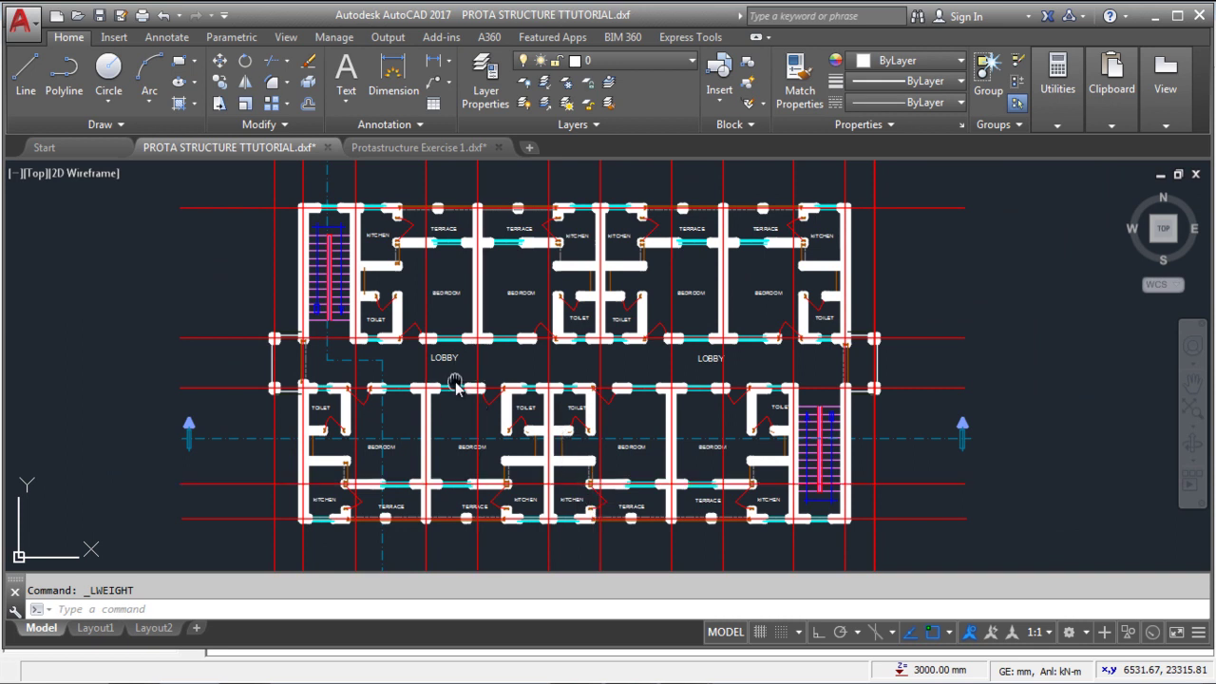
middle_click_drag(456, 384, 477, 427)
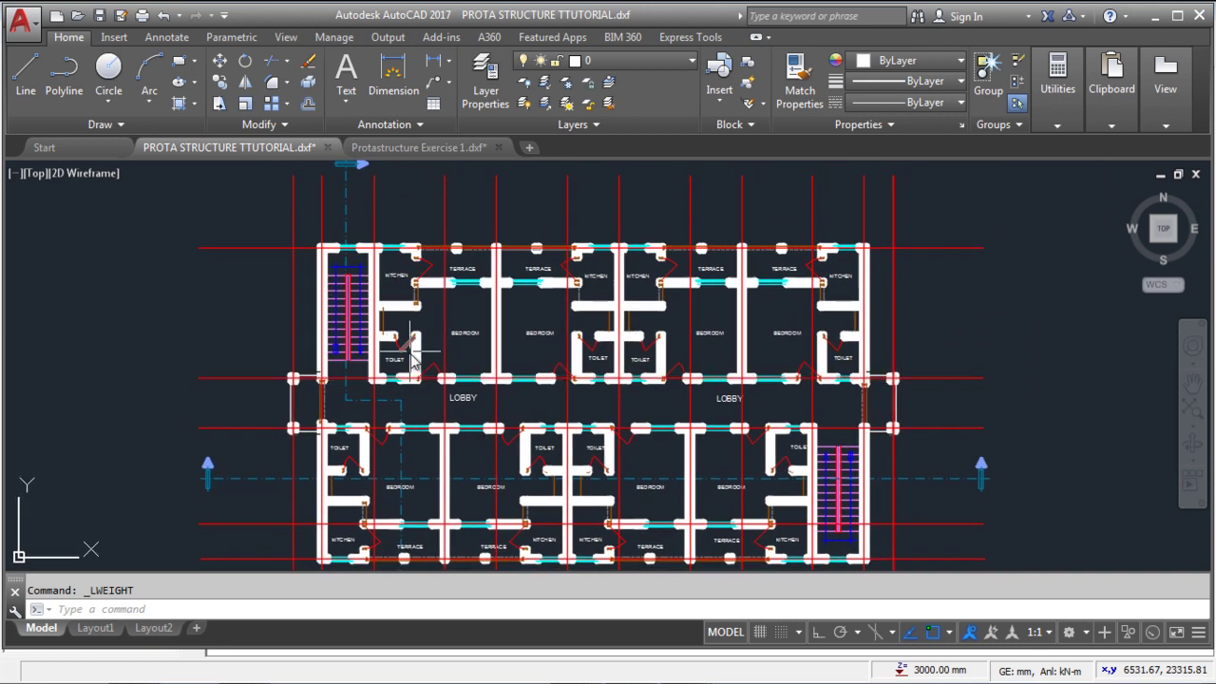
middle_click_drag(410, 351, 429, 314)
scroll(364, 377, "up", 2)
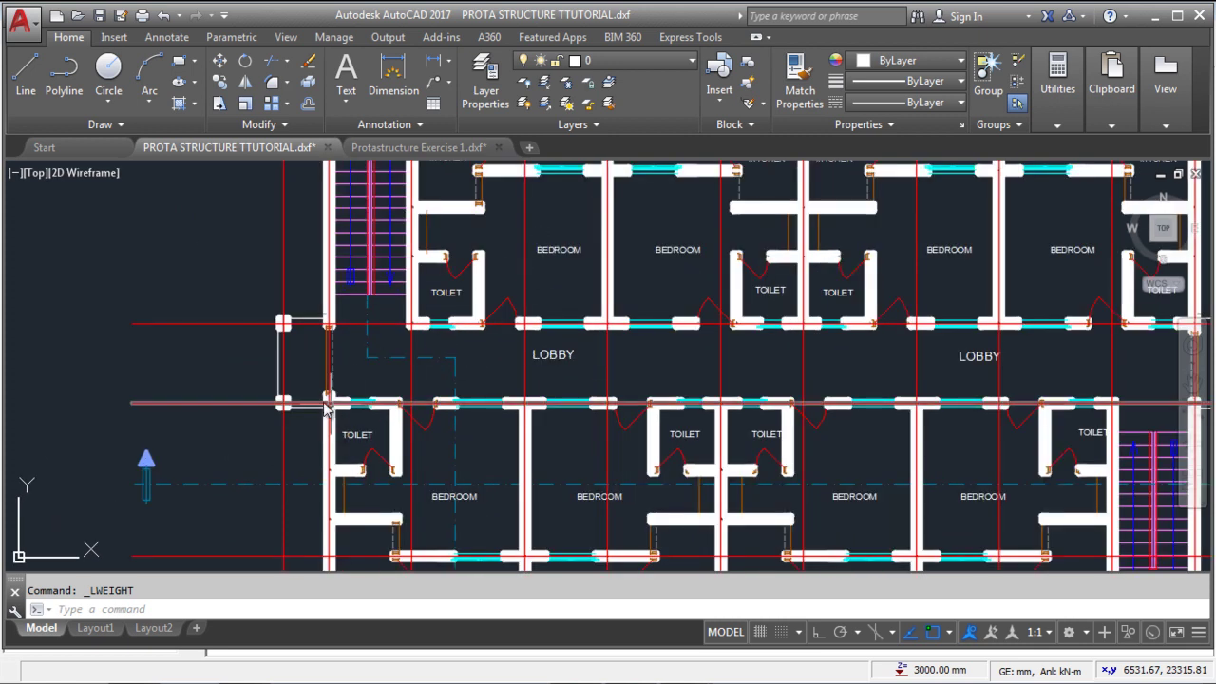
scroll(307, 347, "down", 4)
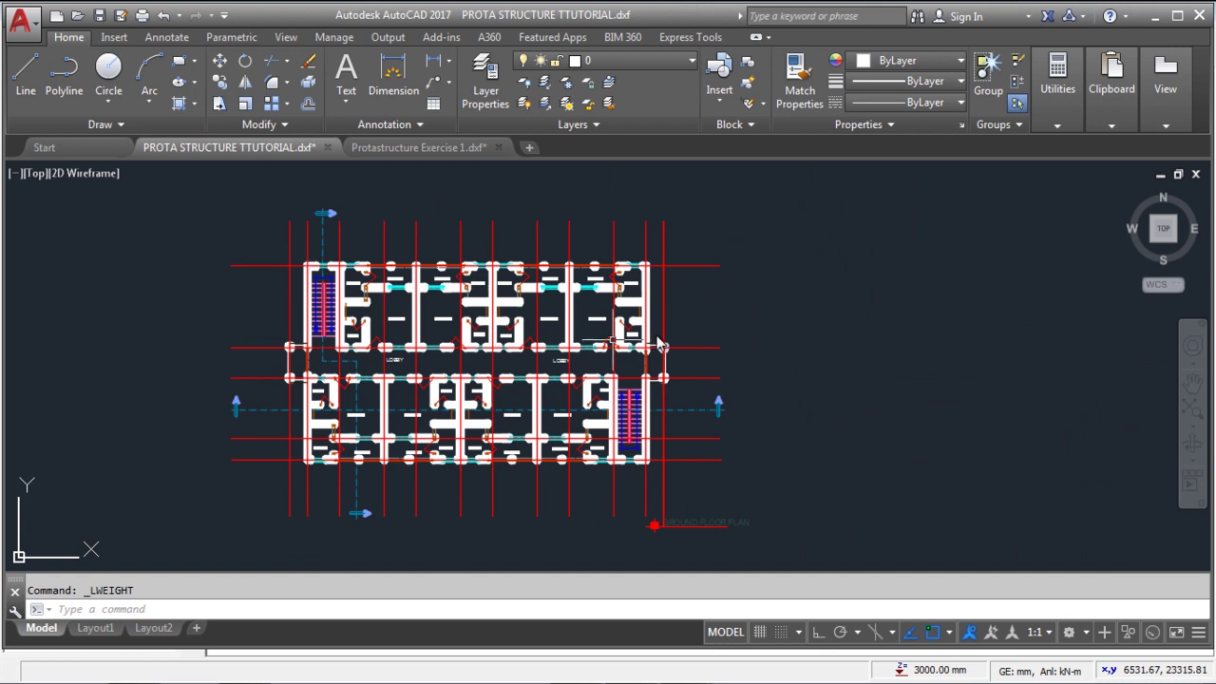
scroll(656, 323, "up", 4)
middle_click_drag(434, 318, 518, 325)
scroll(518, 325, "down", 6)
scroll(489, 334, "up", 5)
middle_click_drag(460, 336, 449, 369)
scroll(448, 369, "down", 5)
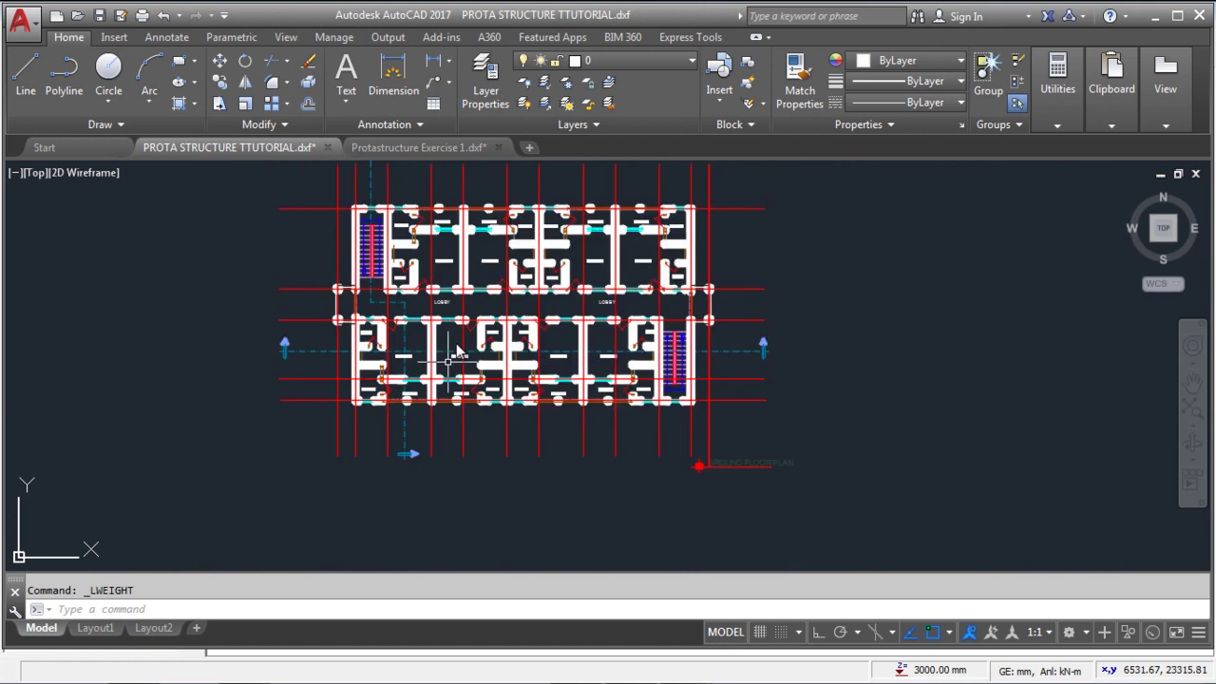
middle_click_drag(476, 276, 463, 342)
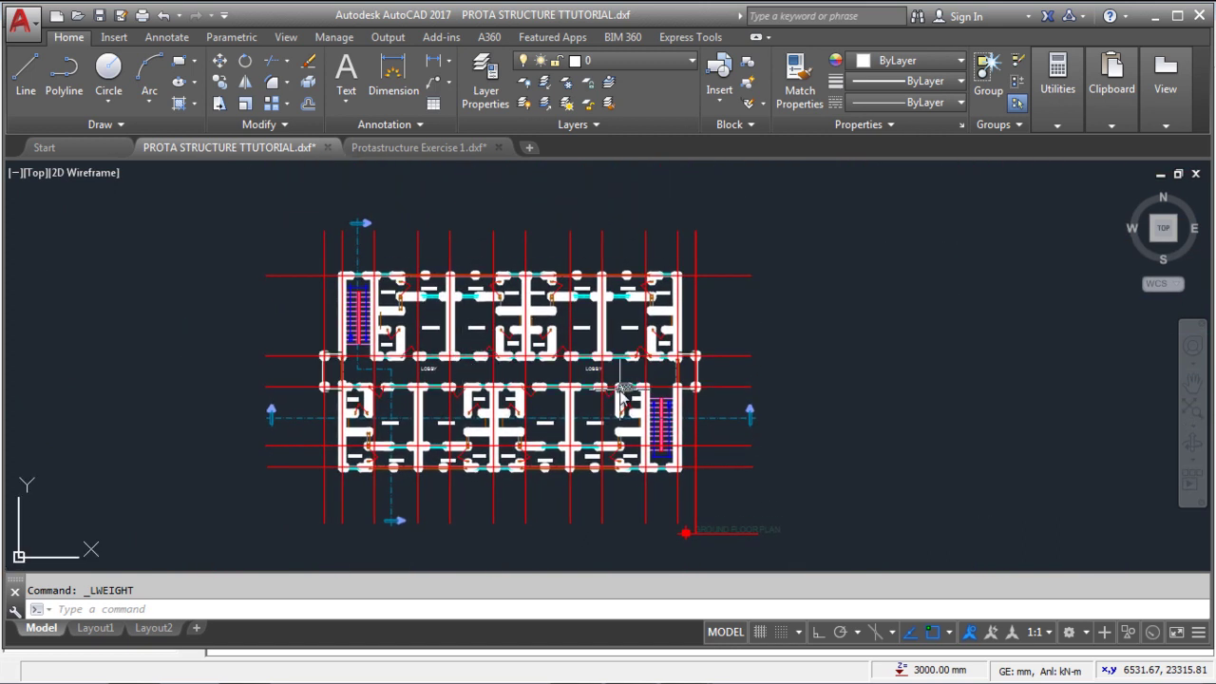
middle_click_drag(479, 437, 539, 390)
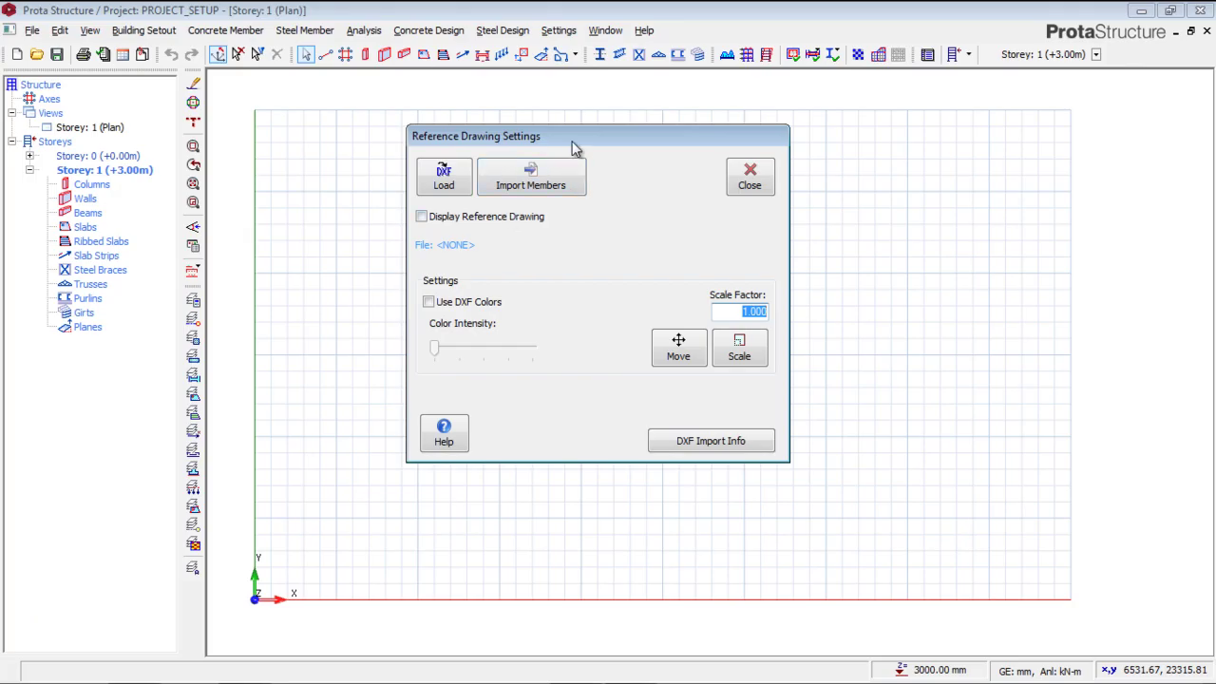
left_click_drag(579, 142, 614, 134)
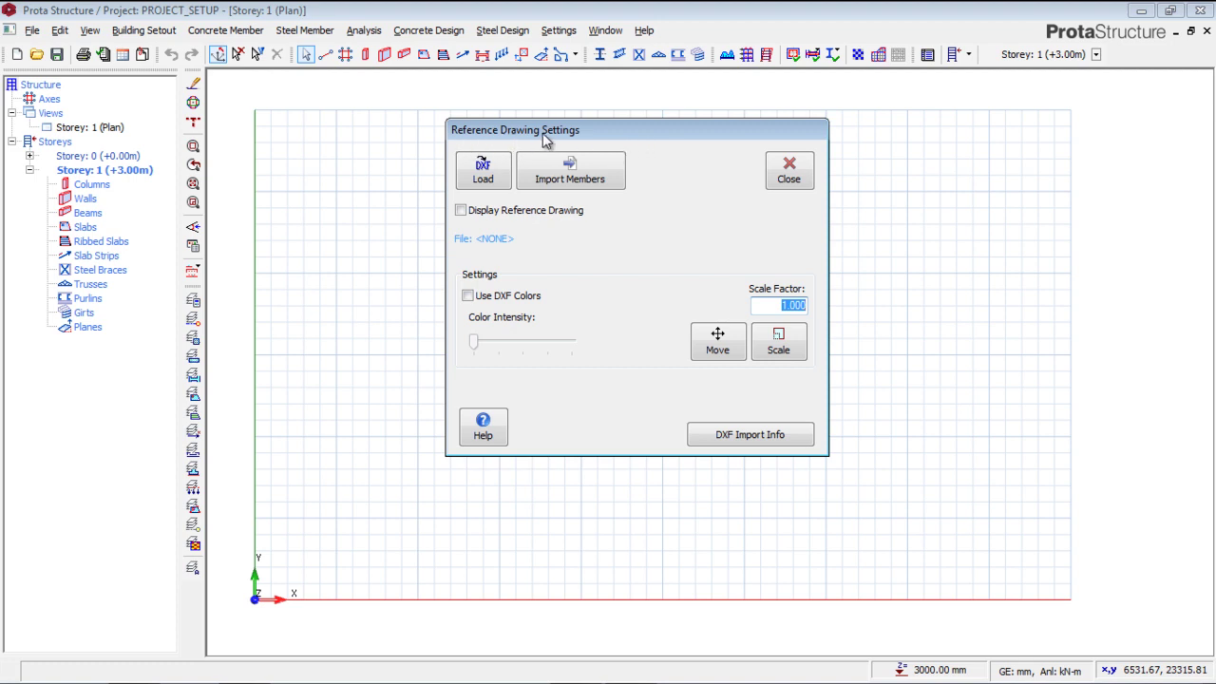
left_click_drag(636, 130, 624, 131)
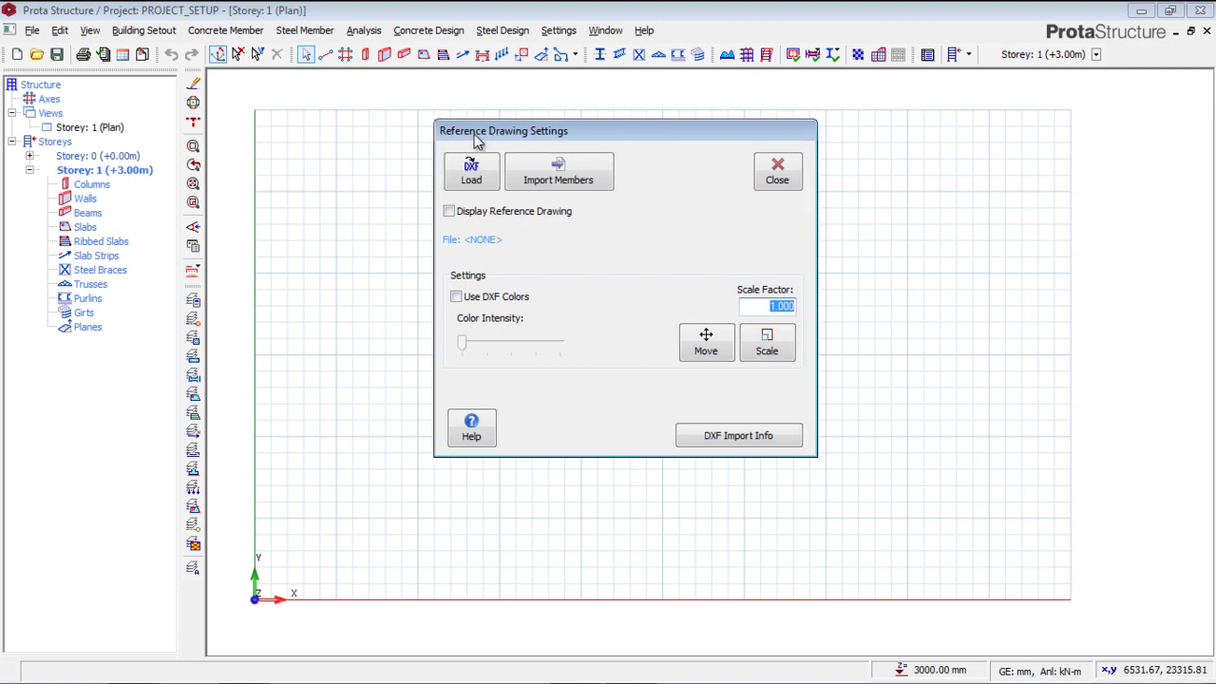
left_click_drag(567, 137, 561, 134)
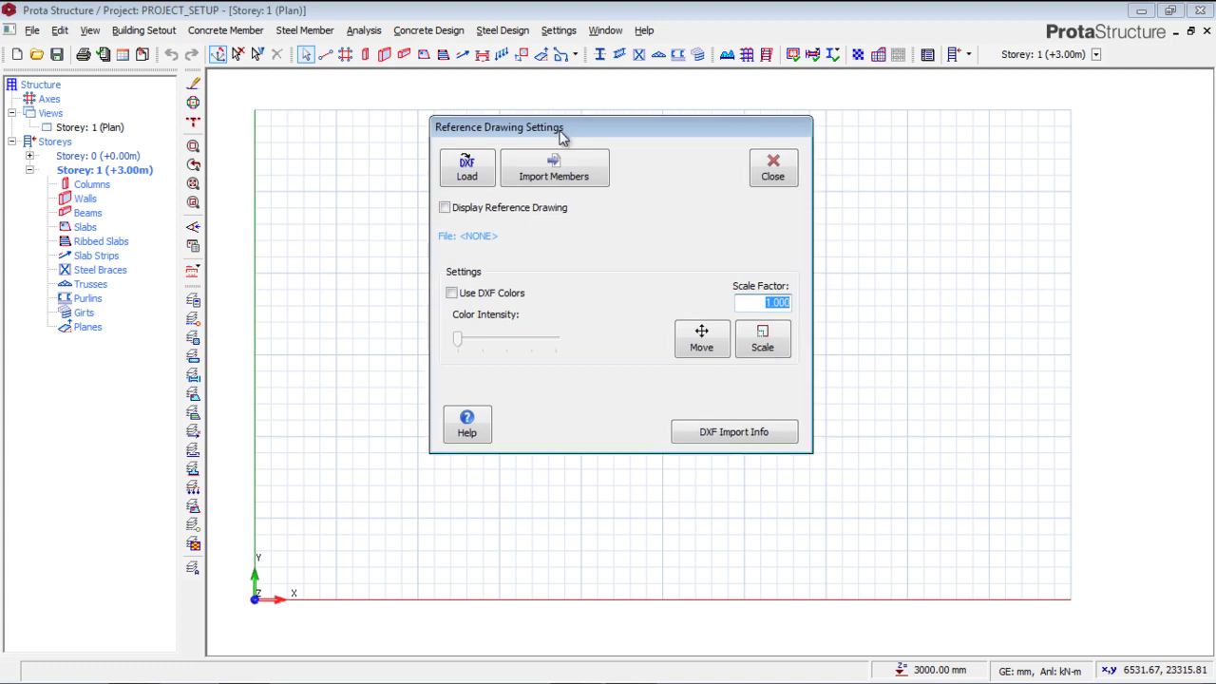
Step: Load the DXF file PROTA STRUCTURE TUTORIAL from the CAD TEACHER folder as the reference drawing
left_click(465, 176)
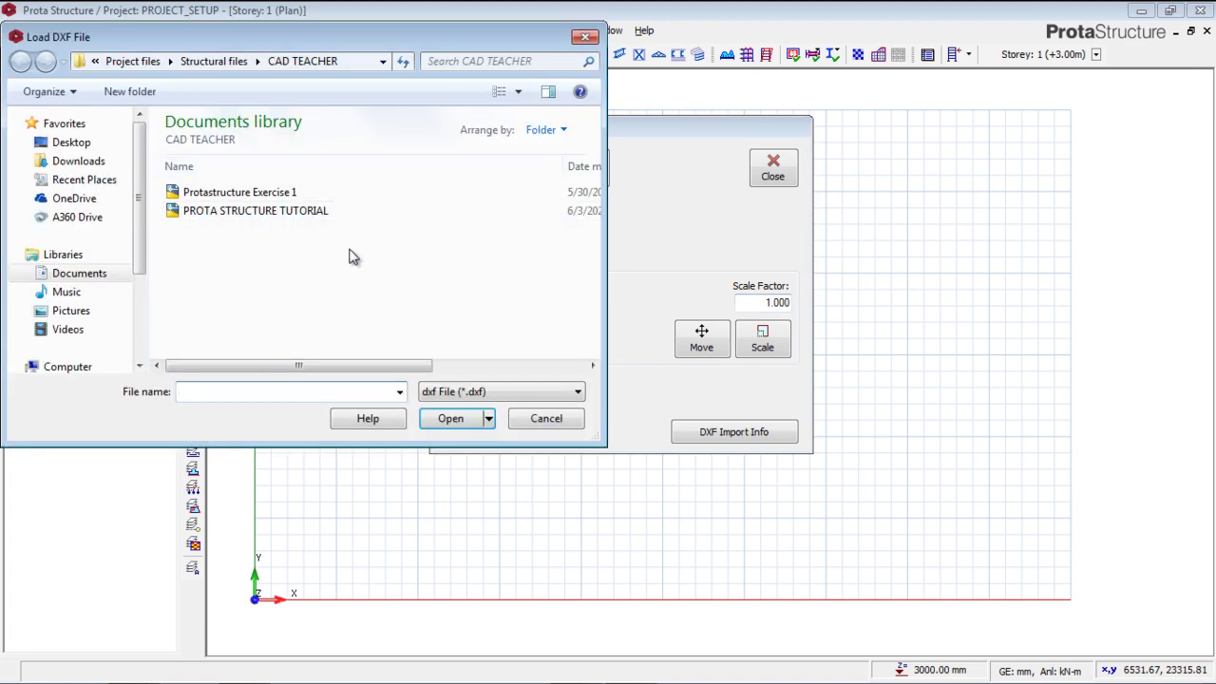
left_click(258, 191)
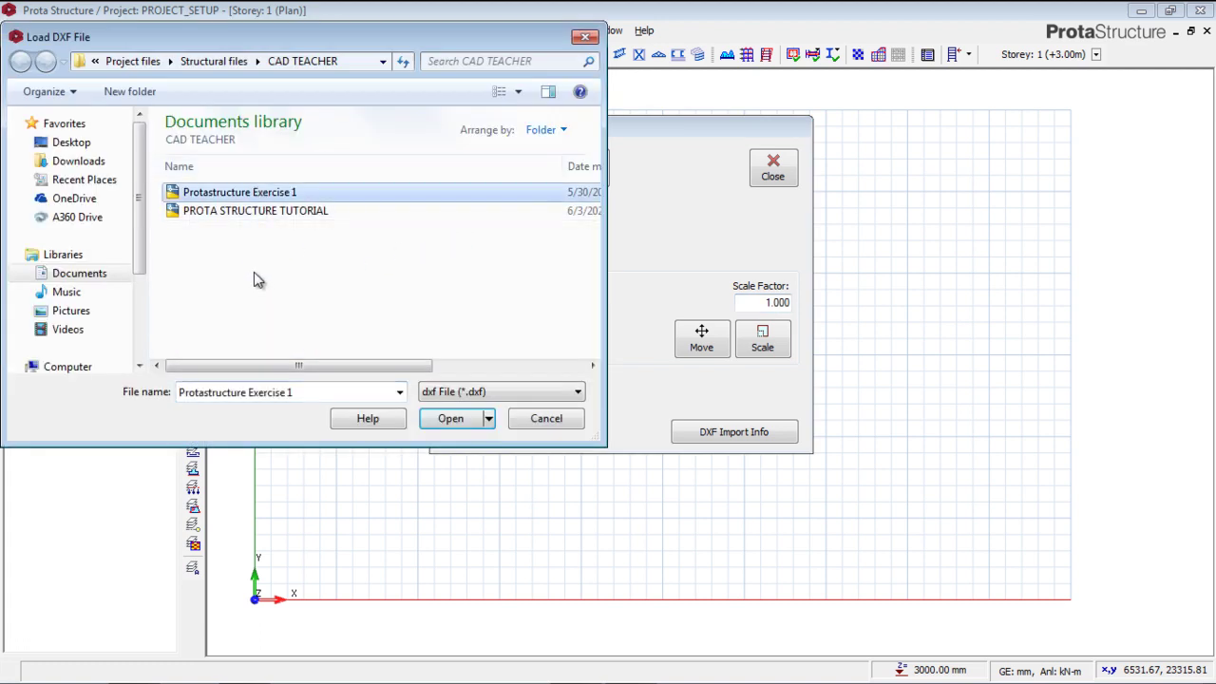
left_click(235, 213)
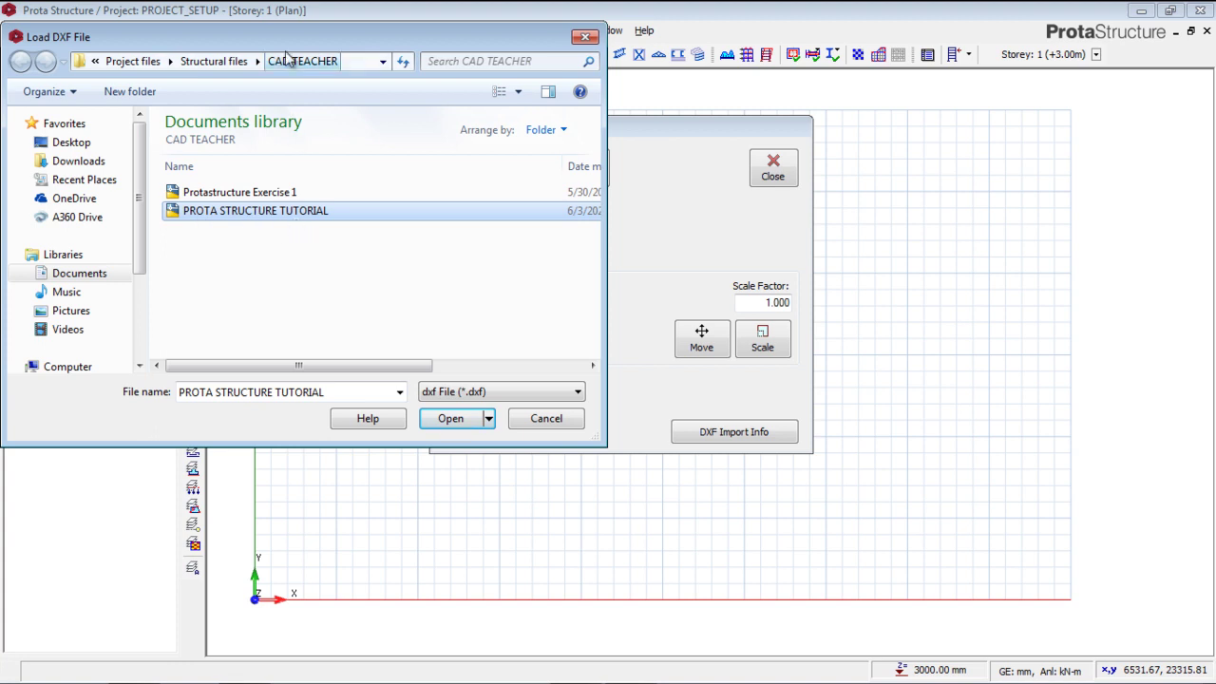
left_click_drag(301, 41, 402, 43)
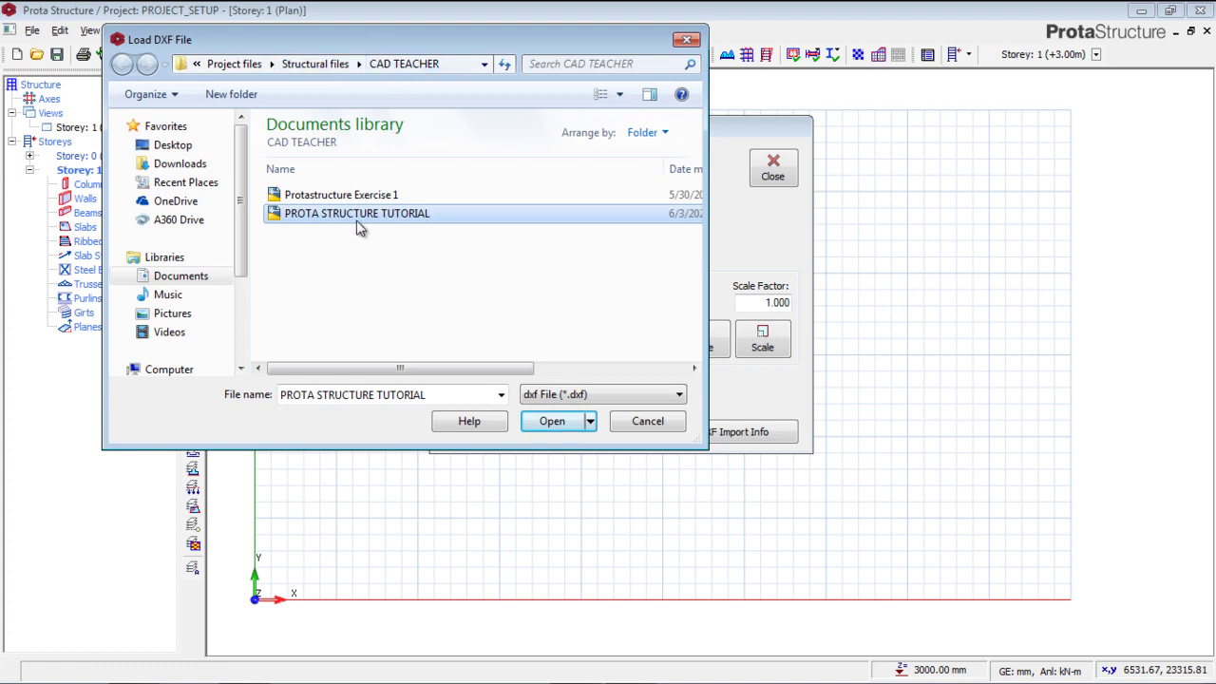
left_click_drag(239, 219, 244, 147)
left_click(554, 422)
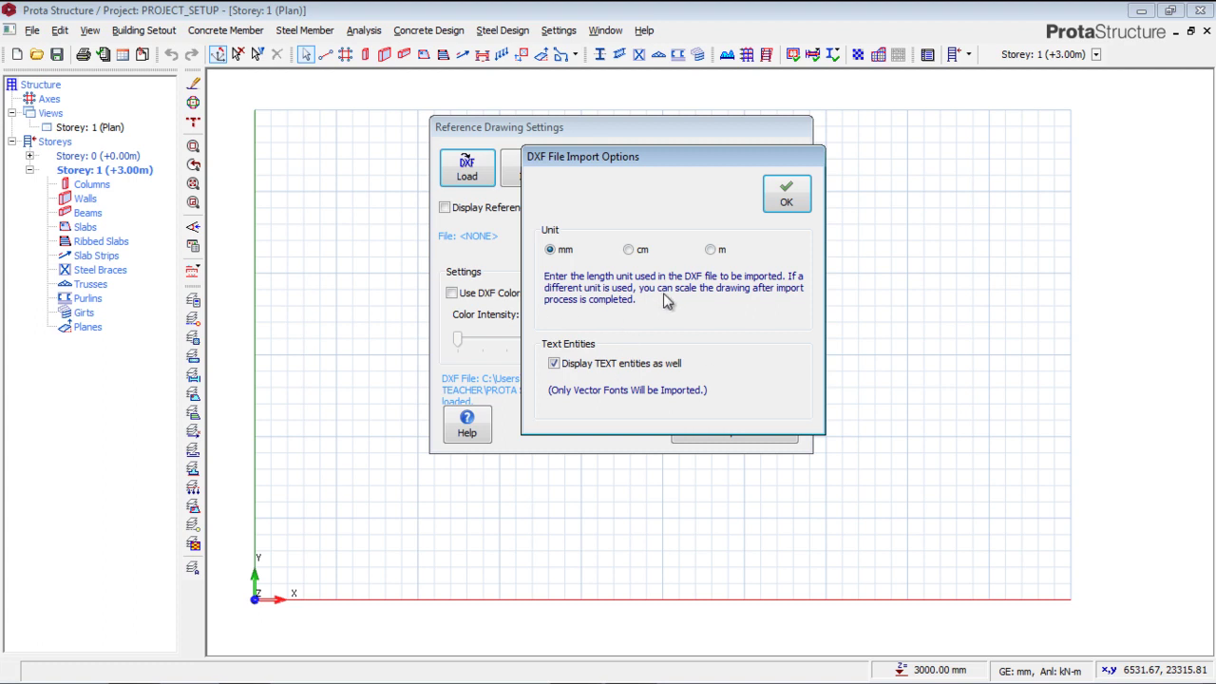
Step: Import the DXF file with mm as its length unit and its text entities displayed
left_click(641, 250)
left_click(722, 250)
left_click(561, 250)
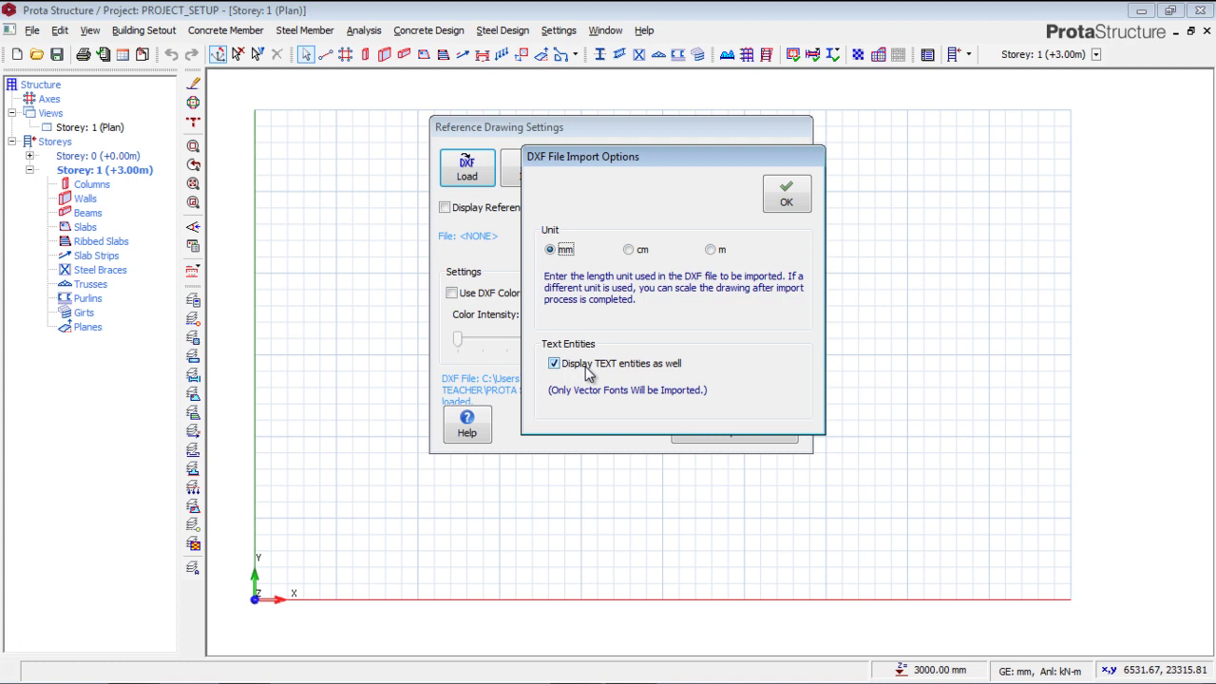
left_click(787, 193)
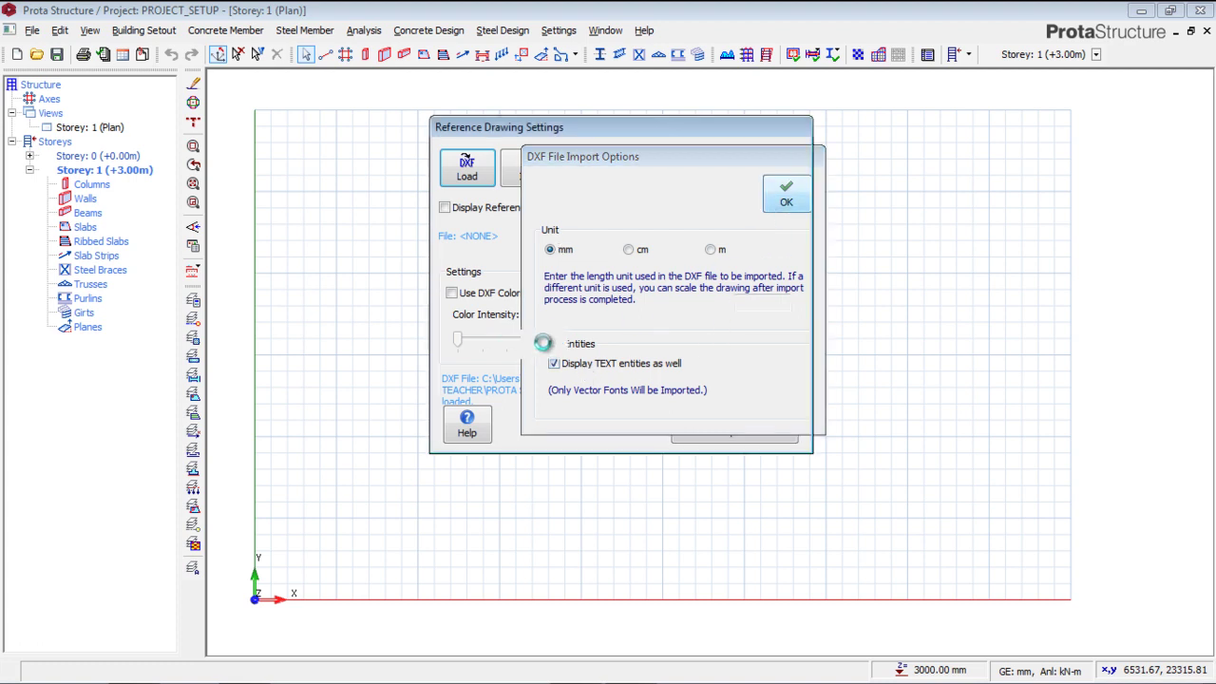
Step: Uncover the imported floor plan from behind the settings dialog and display it in its original DXF colors
left_click_drag(635, 135, 738, 136)
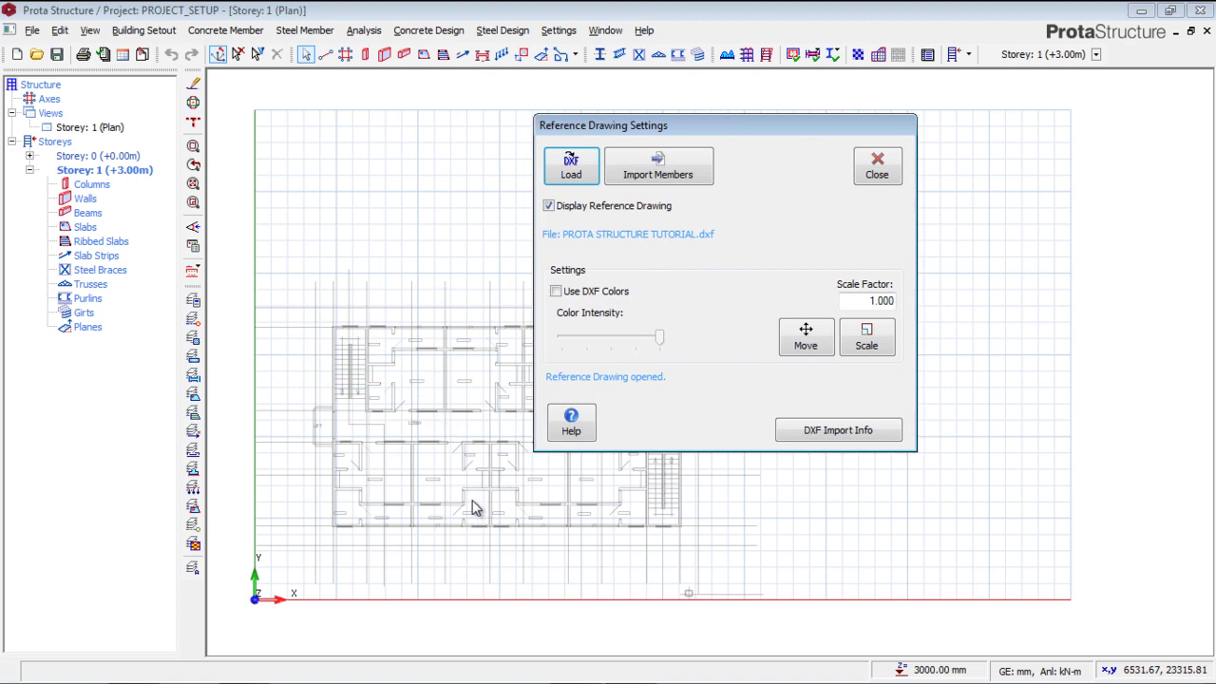
left_click_drag(758, 132, 751, 150)
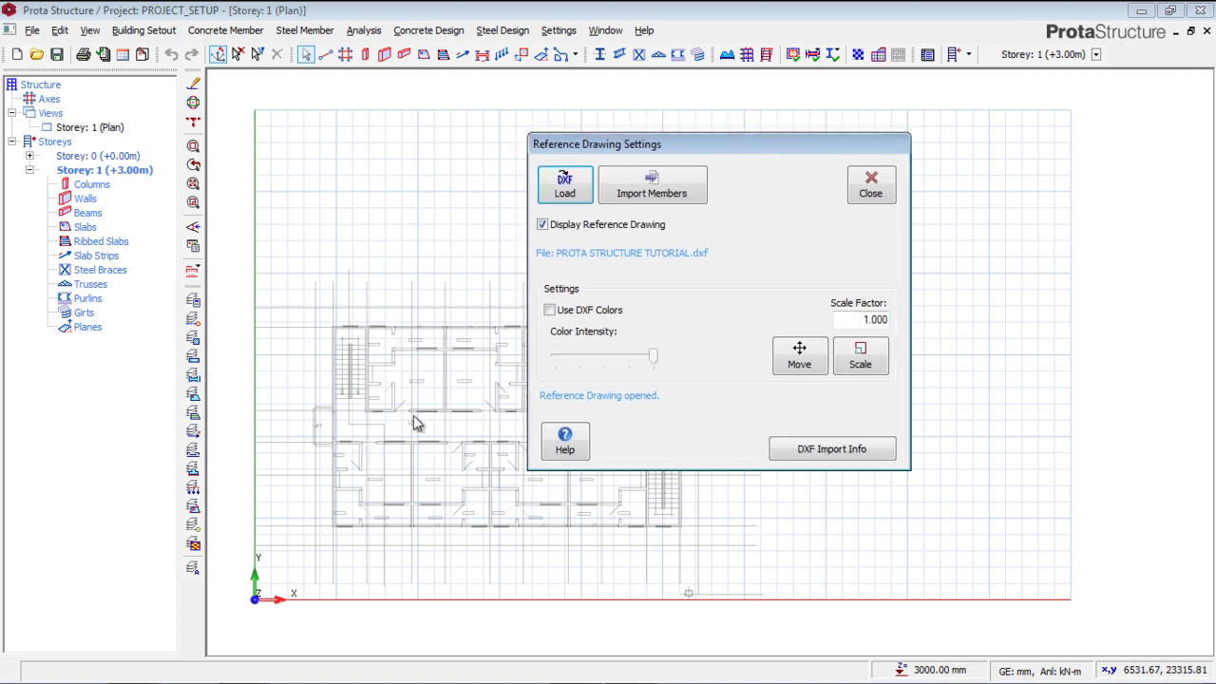
left_click_drag(758, 160, 720, 164)
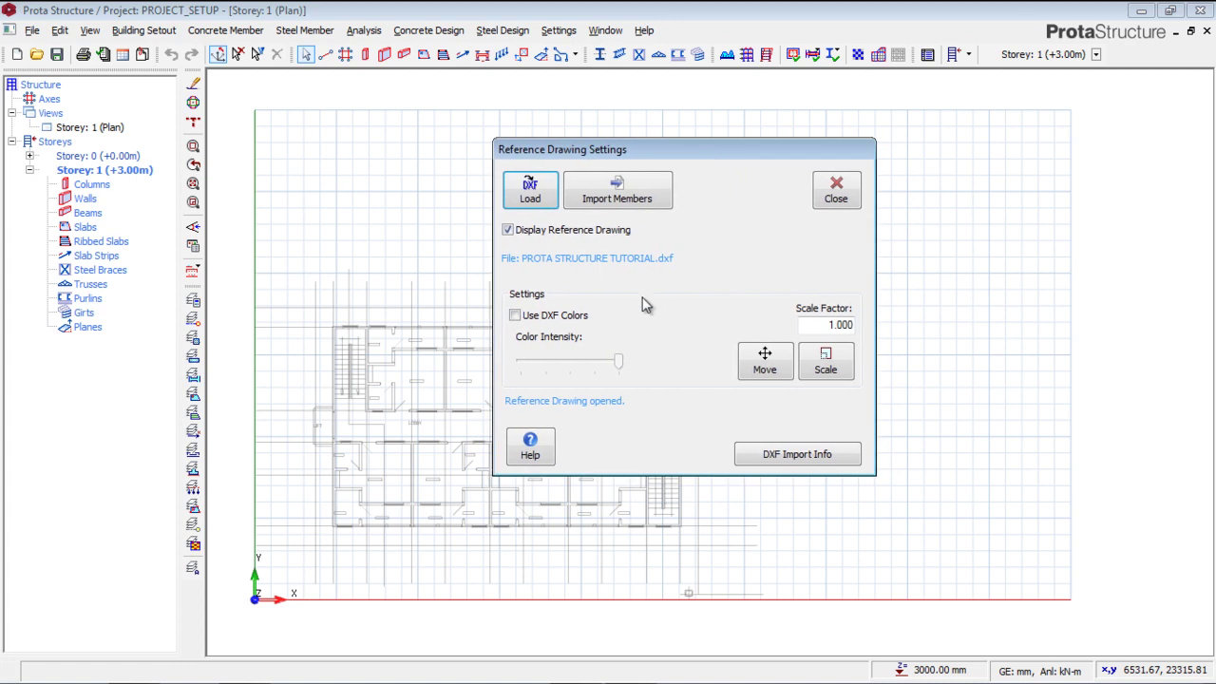
left_click(533, 317)
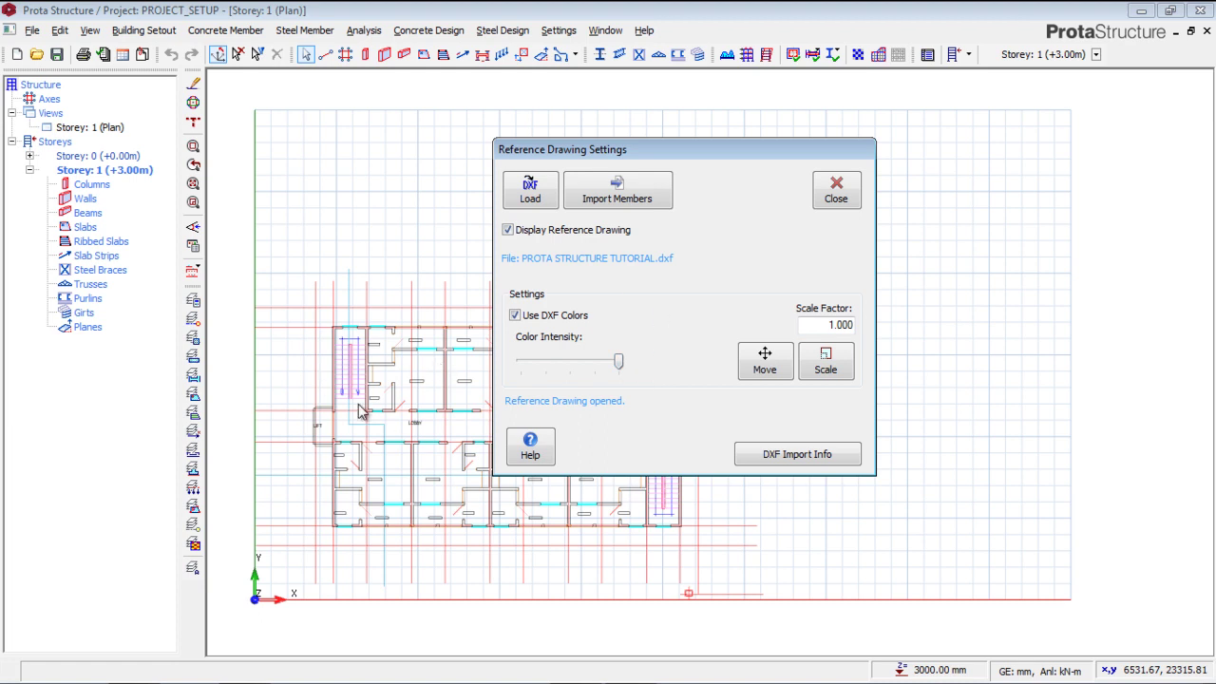
Step: Move the reference drawing from the grid intersection below its lower-left corner by about 15916 mm in X and 8150 mm in Y
left_click(768, 366)
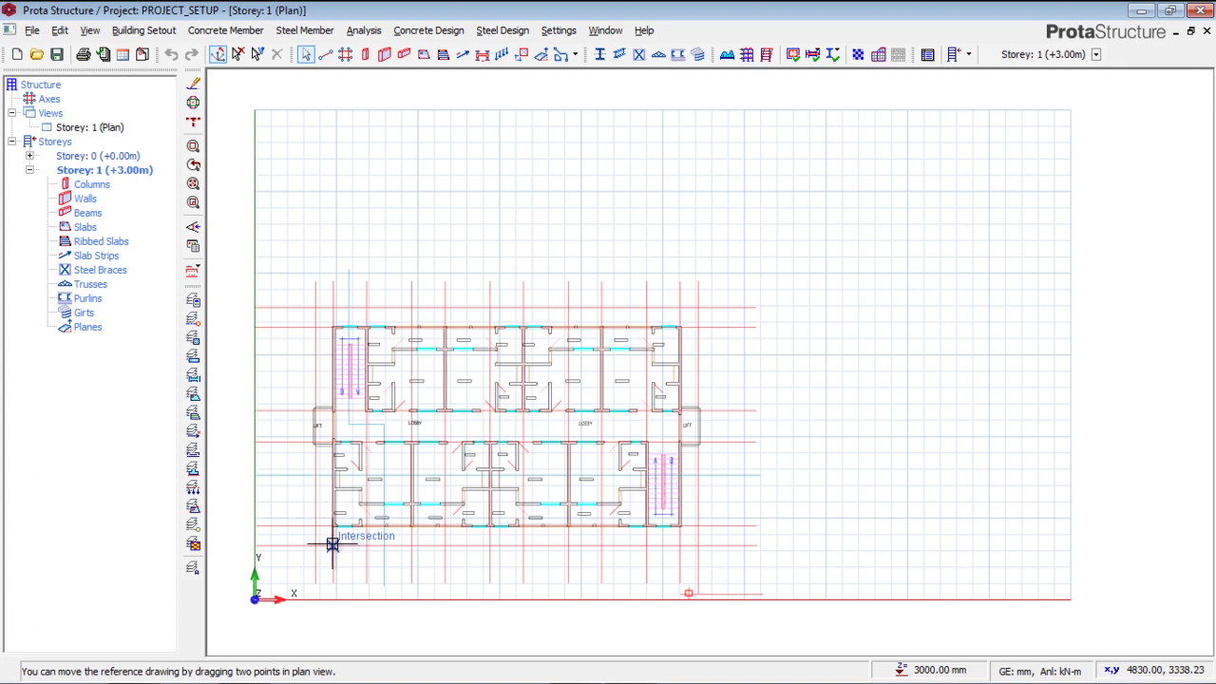
left_click(332, 545)
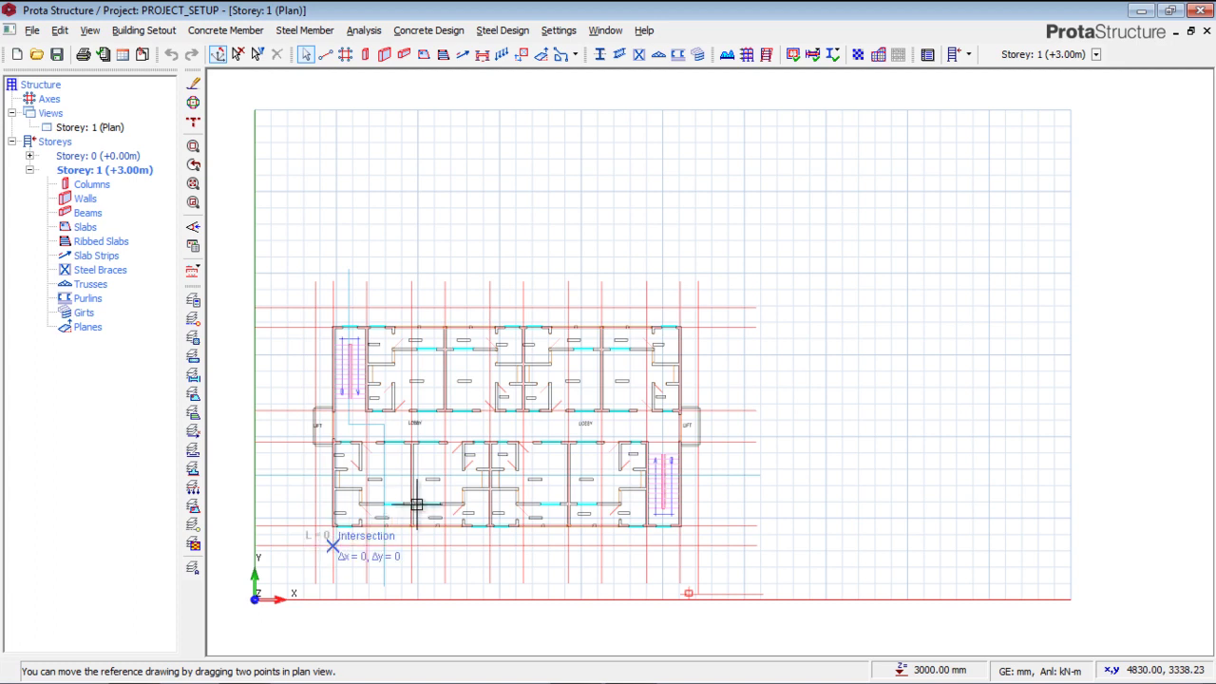
left_click(590, 424)
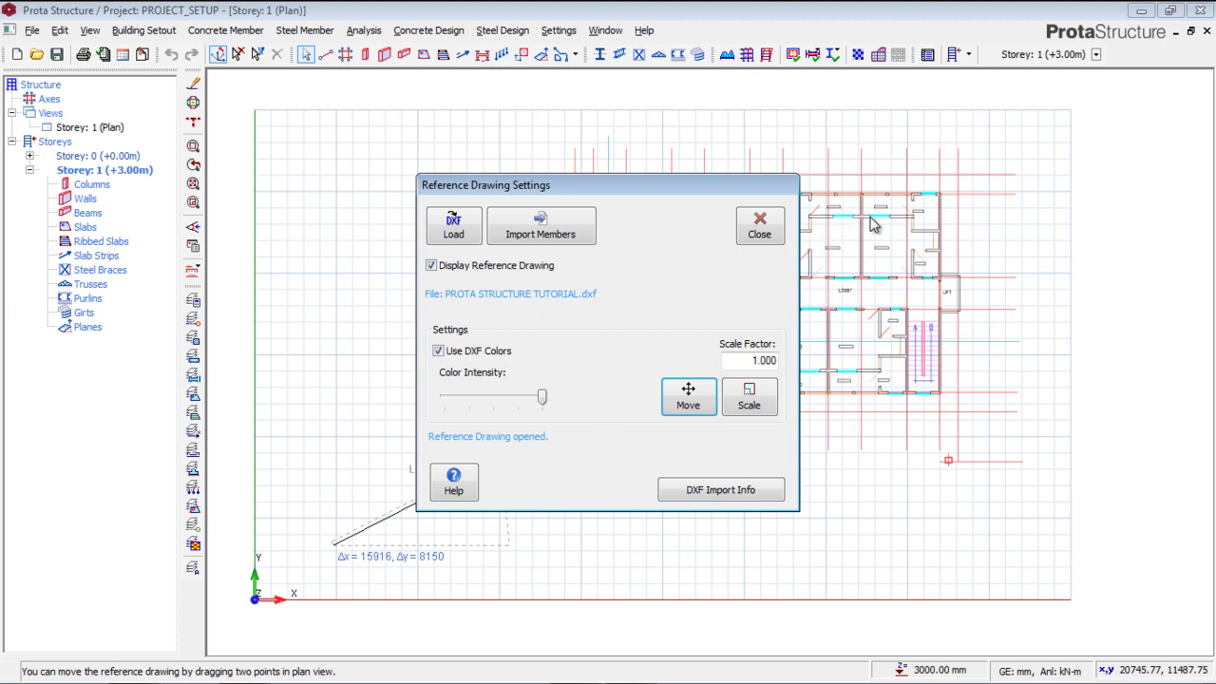
mouse_move(634, 187)
left_mouse_down()
mouse_move(694, 198)
mouse_move(658, 195)
left_mouse_up()
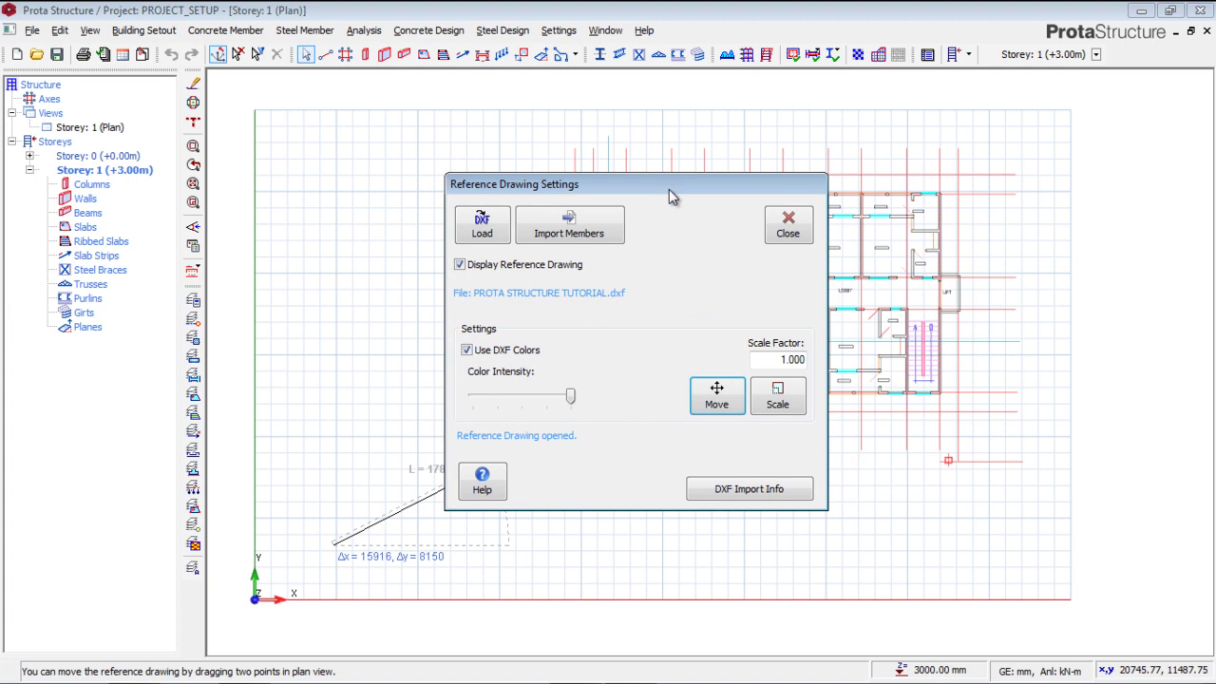
Step: Enable axis import from the reference drawing, using the GRID LINES layer for both axis directions
left_click(556, 236)
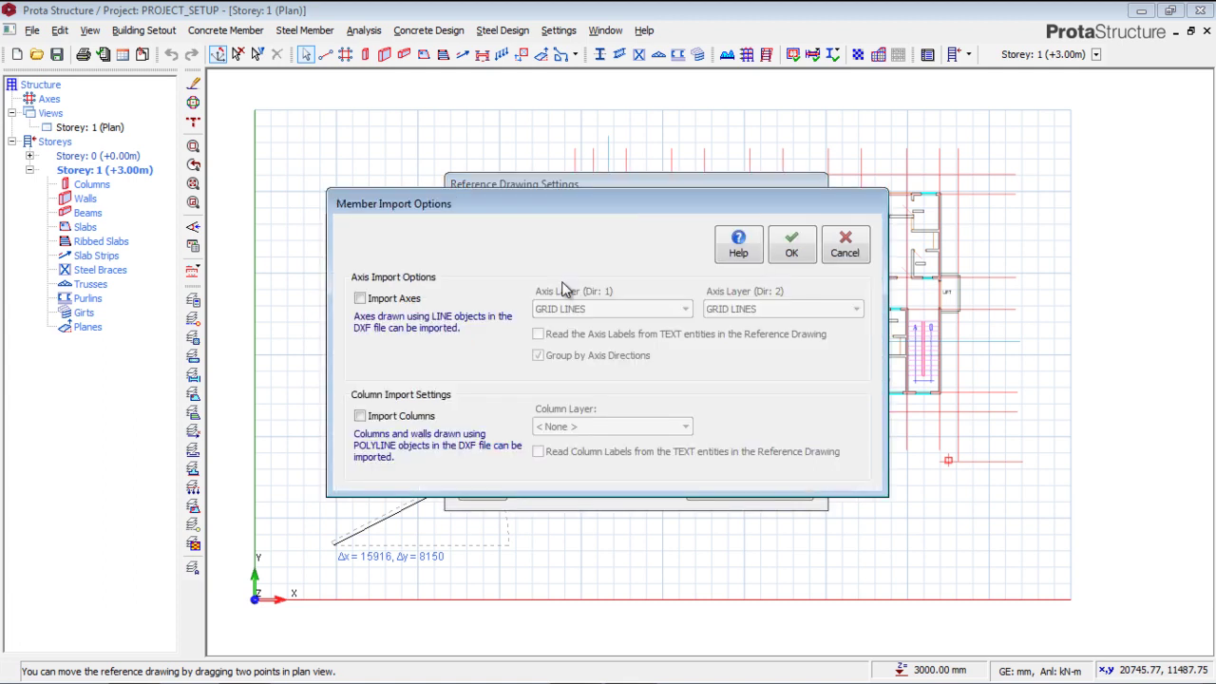
left_click_drag(578, 206, 599, 174)
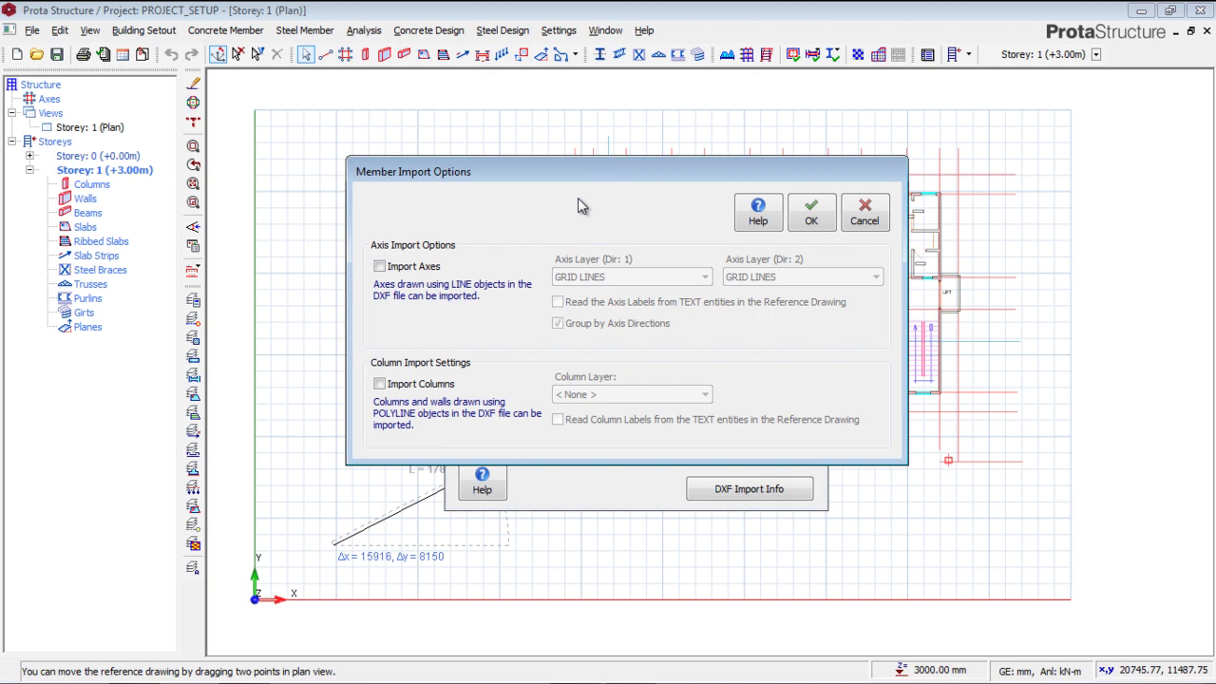
left_click(414, 266)
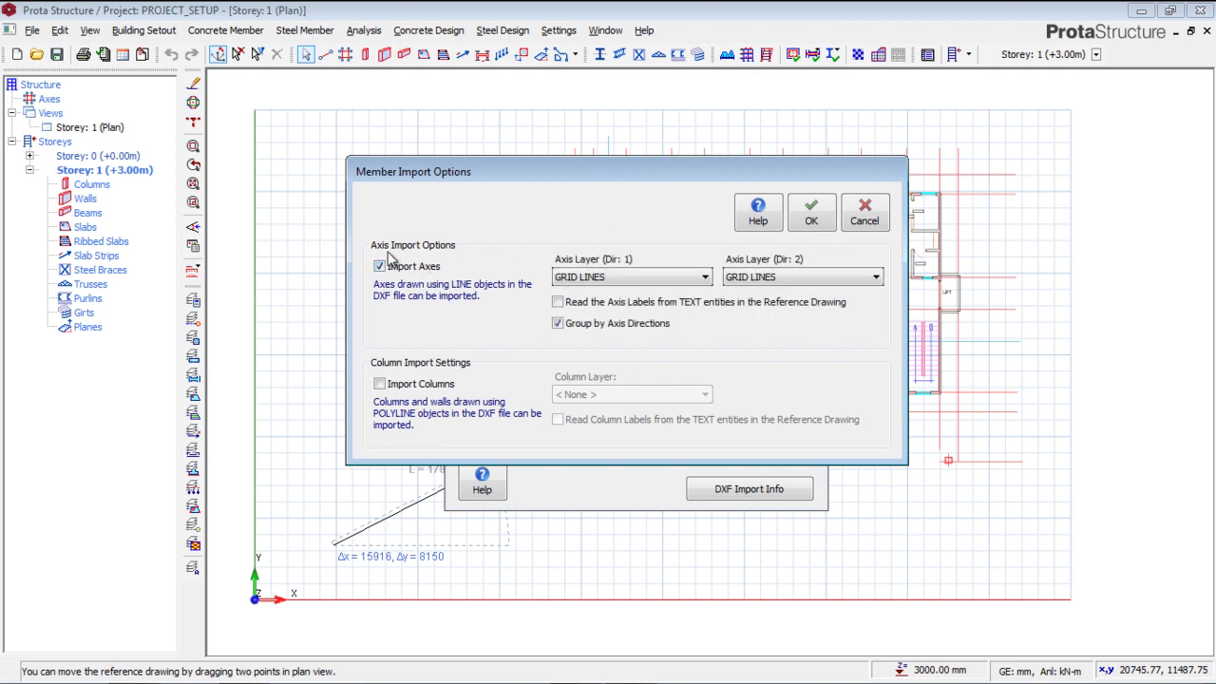
left_click(603, 277)
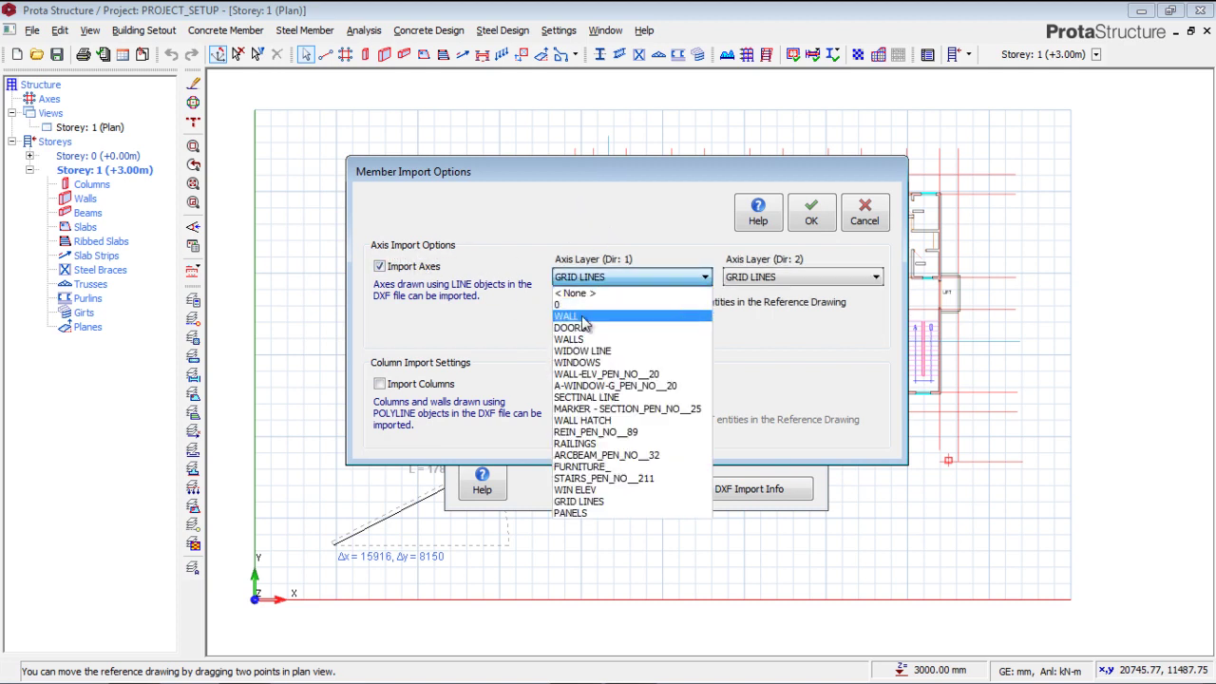
left_click(587, 501)
left_click(761, 278)
left_click(760, 502)
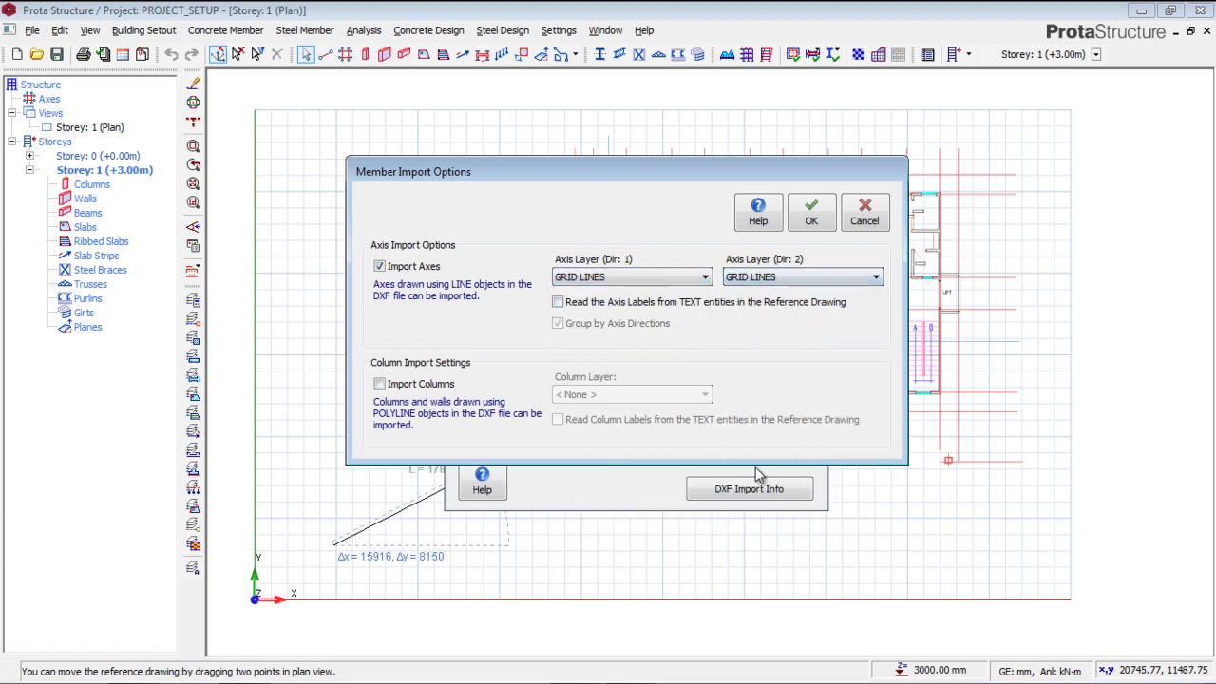
left_click(625, 277)
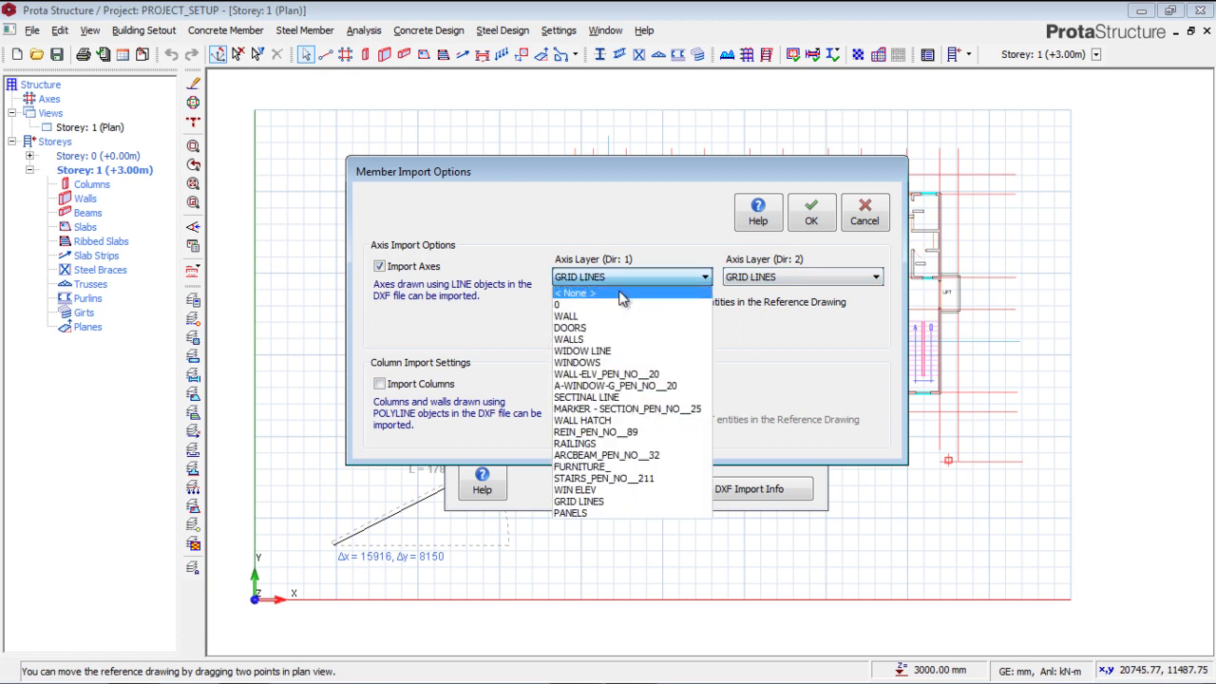
left_click(584, 502)
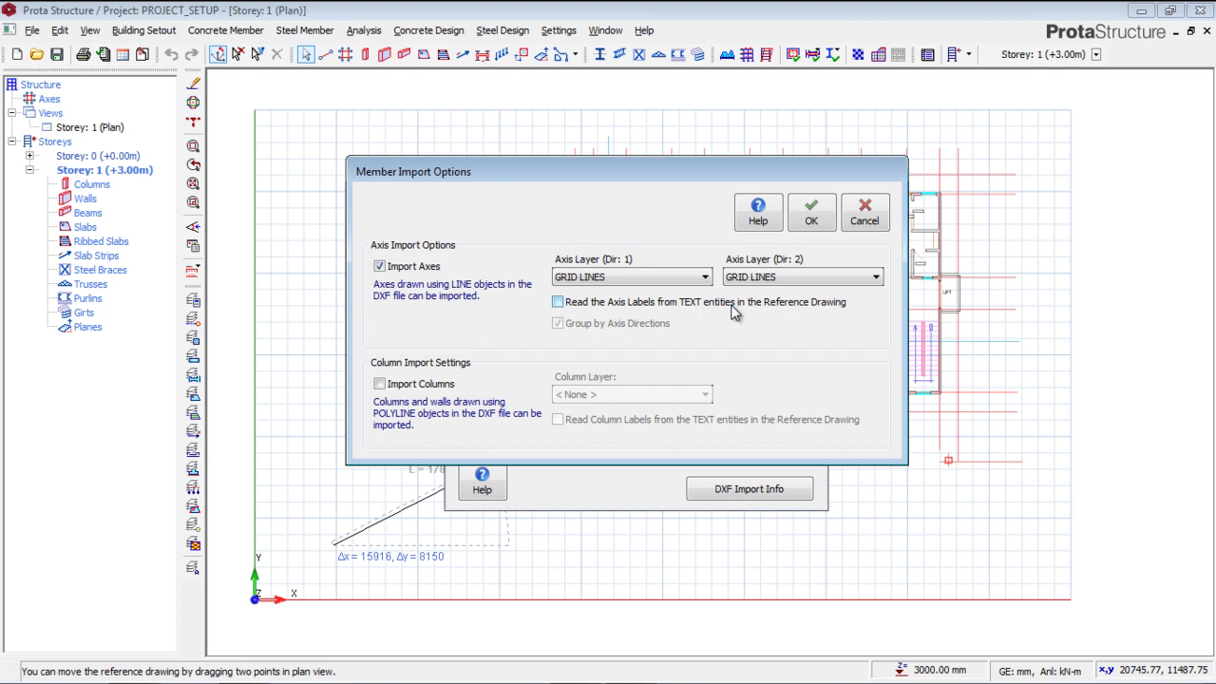
Step: Read the axis labels from the drawing's text entities and import the axes, correcting slightly skewed ones to be perfectly orthogonal
left_click(561, 304)
left_click(813, 219)
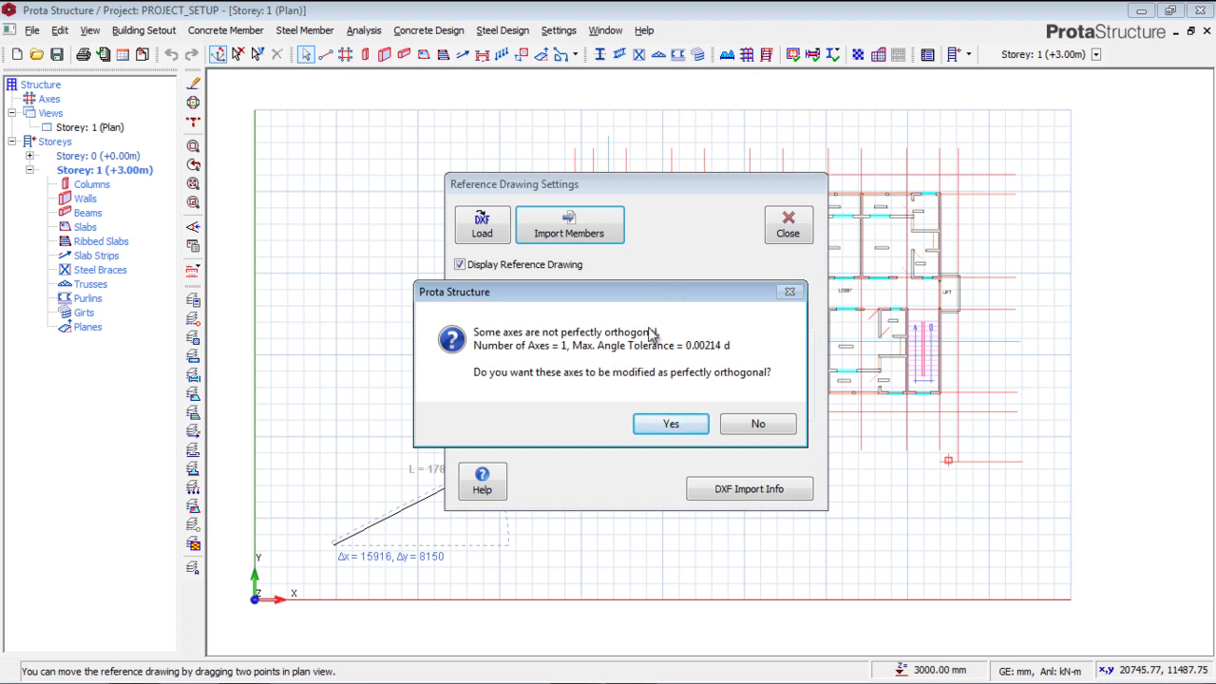
left_click(673, 425)
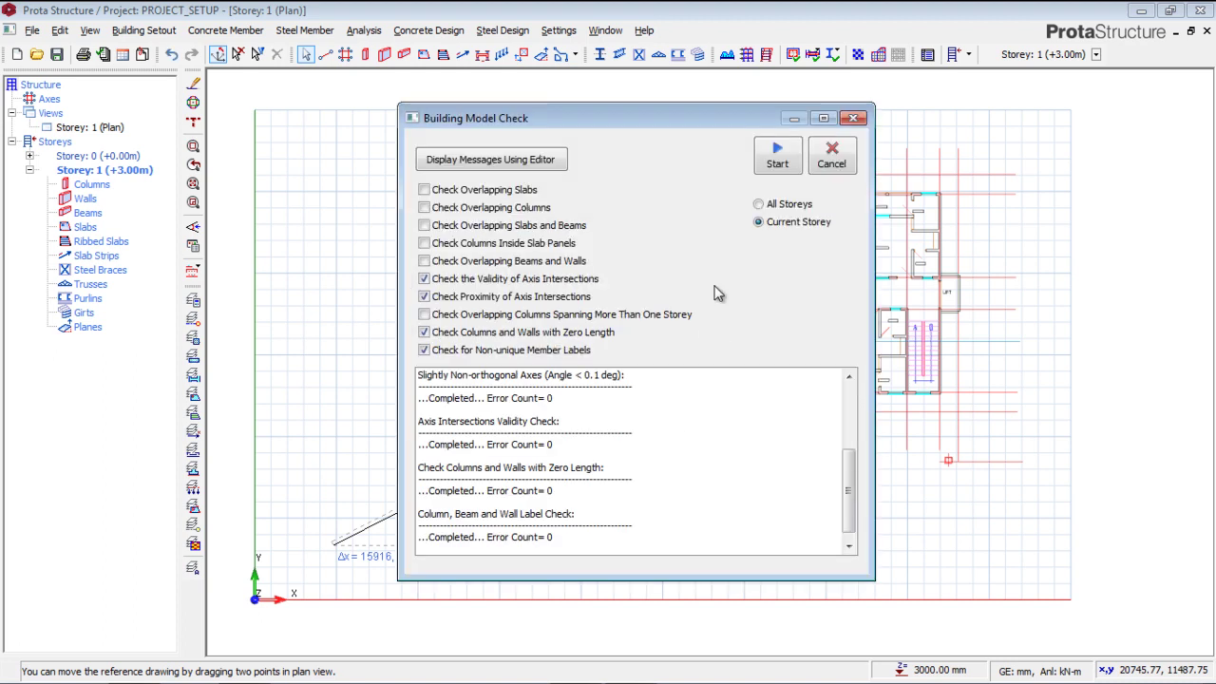
Step: Run the building model check on all storeys with the preset checks and close it
left_click(770, 204)
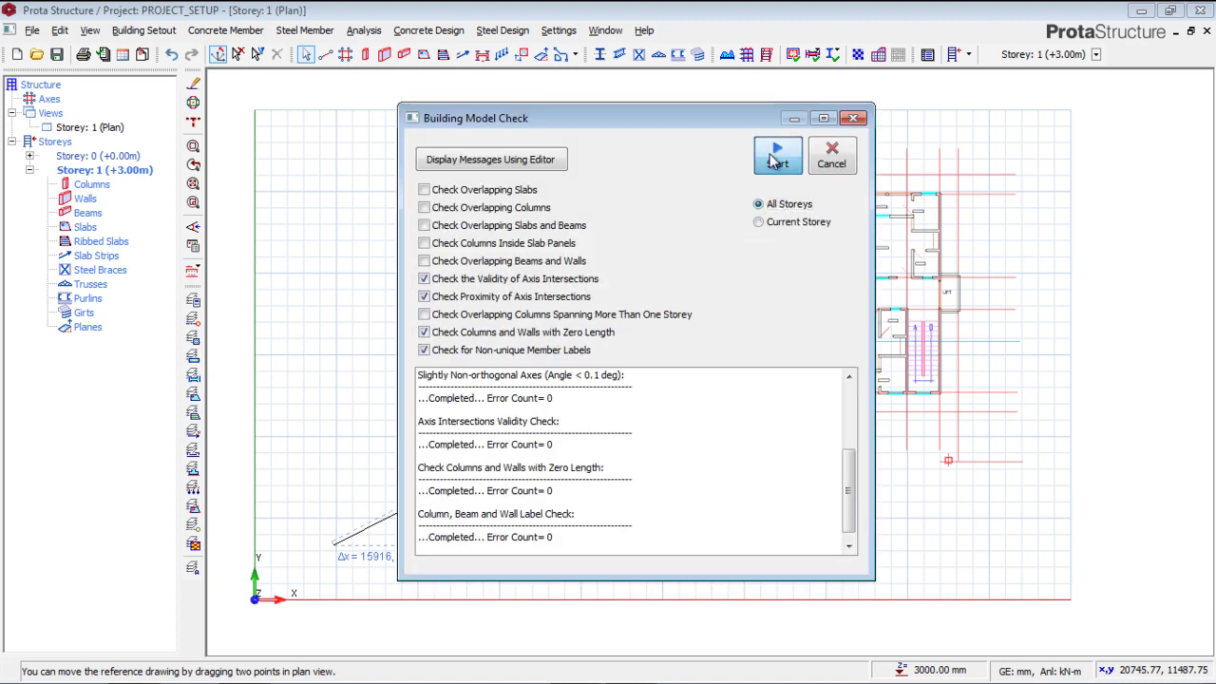
left_click(772, 155)
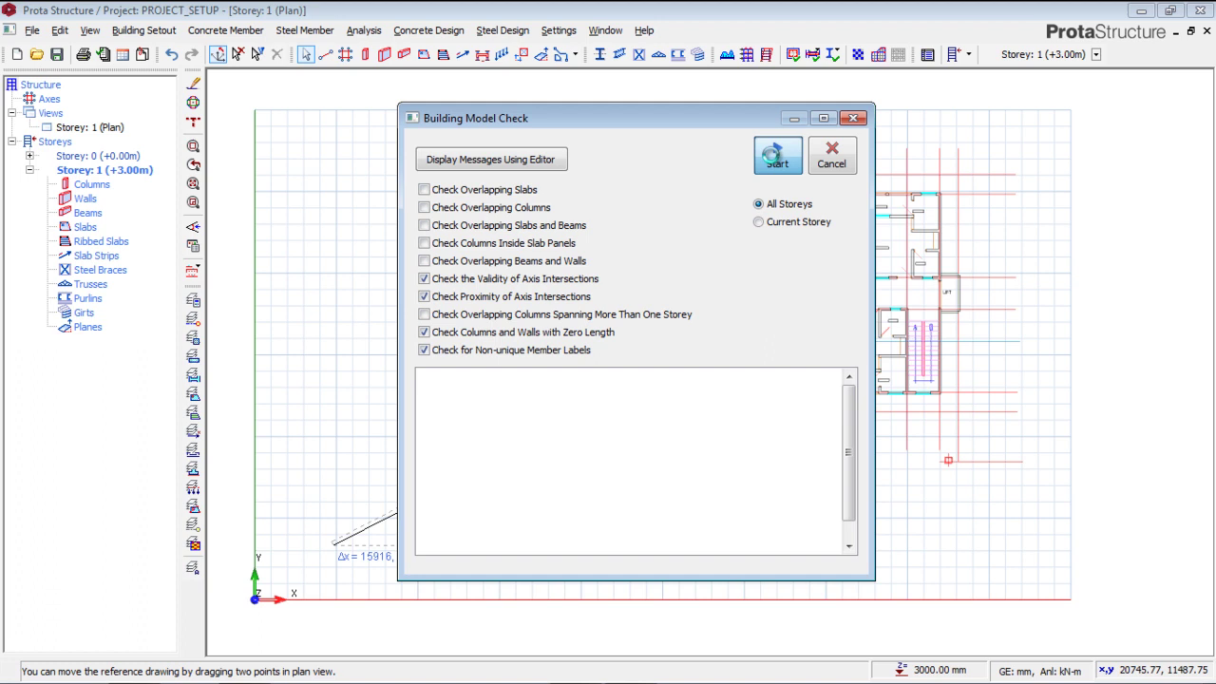
left_click(832, 162)
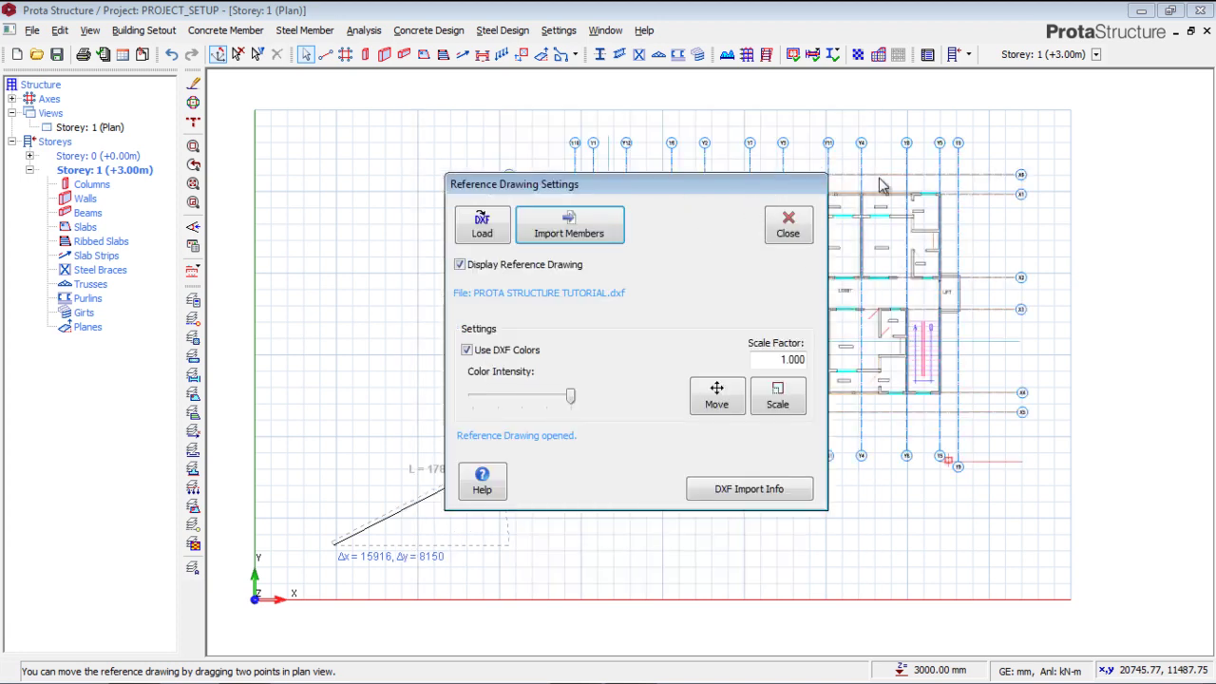
Step: Save the project changes and close the reference drawing settings to uncover the imported axes
mouse_move(706, 193)
left_mouse_down()
mouse_move(573, 277)
mouse_move(268, 276)
left_mouse_up()
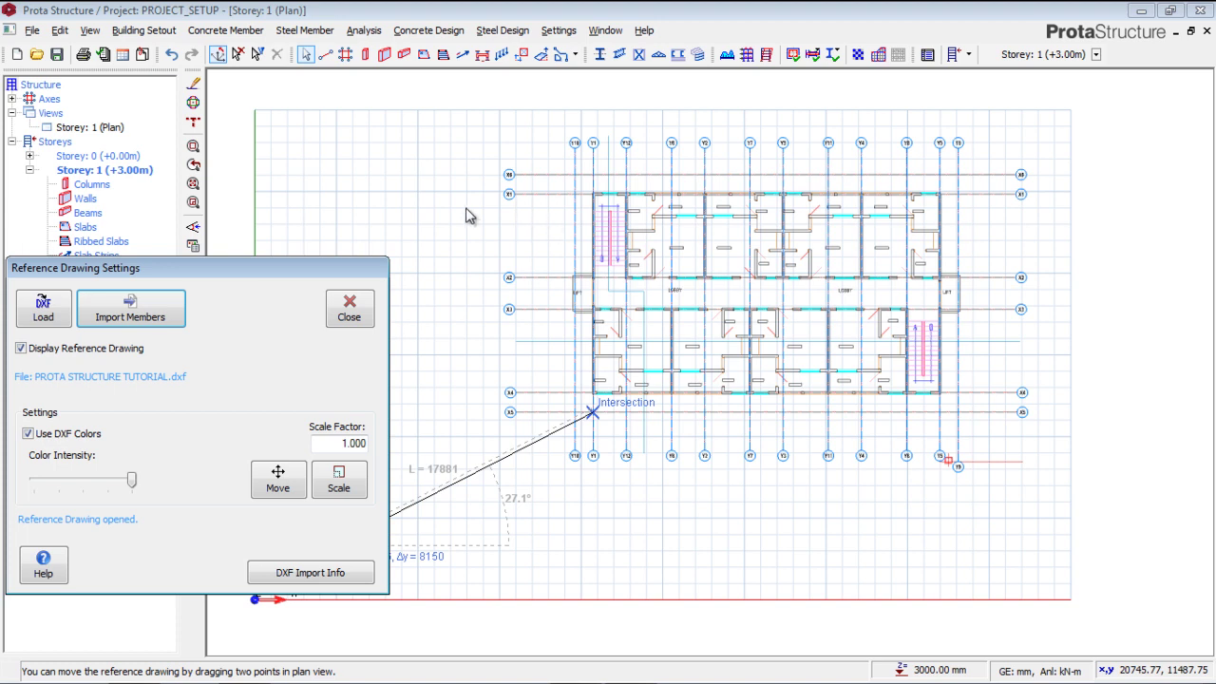
left_click_drag(305, 269, 398, 240)
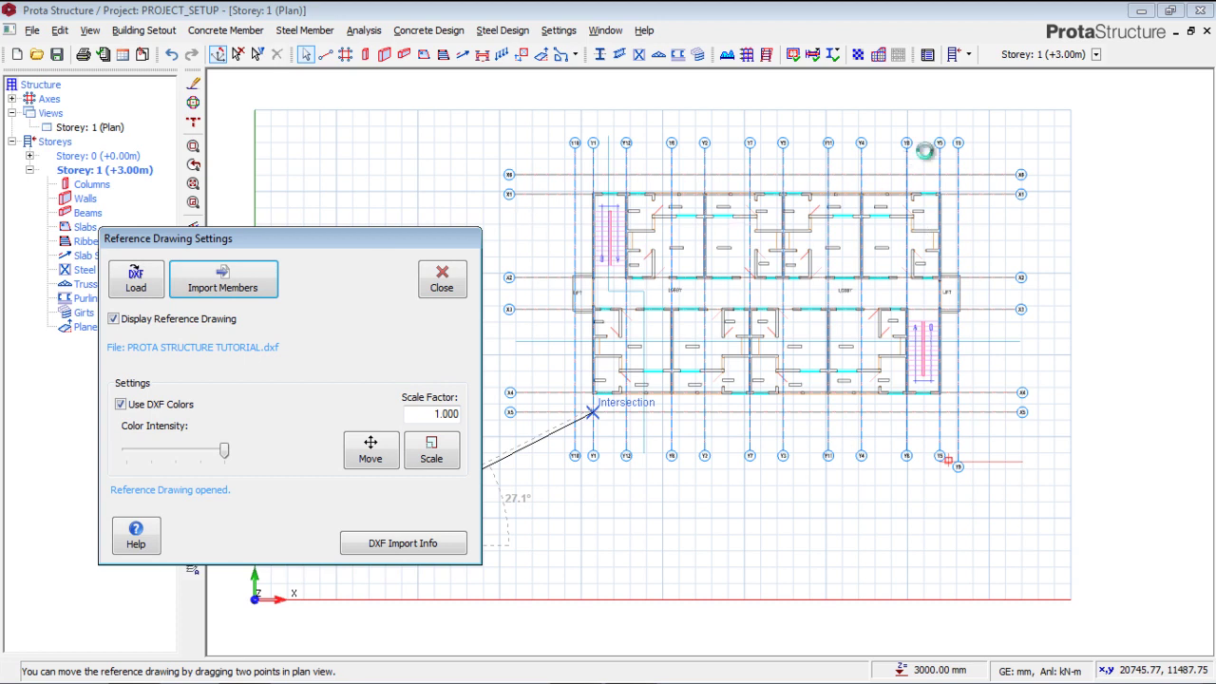
left_click(936, 152)
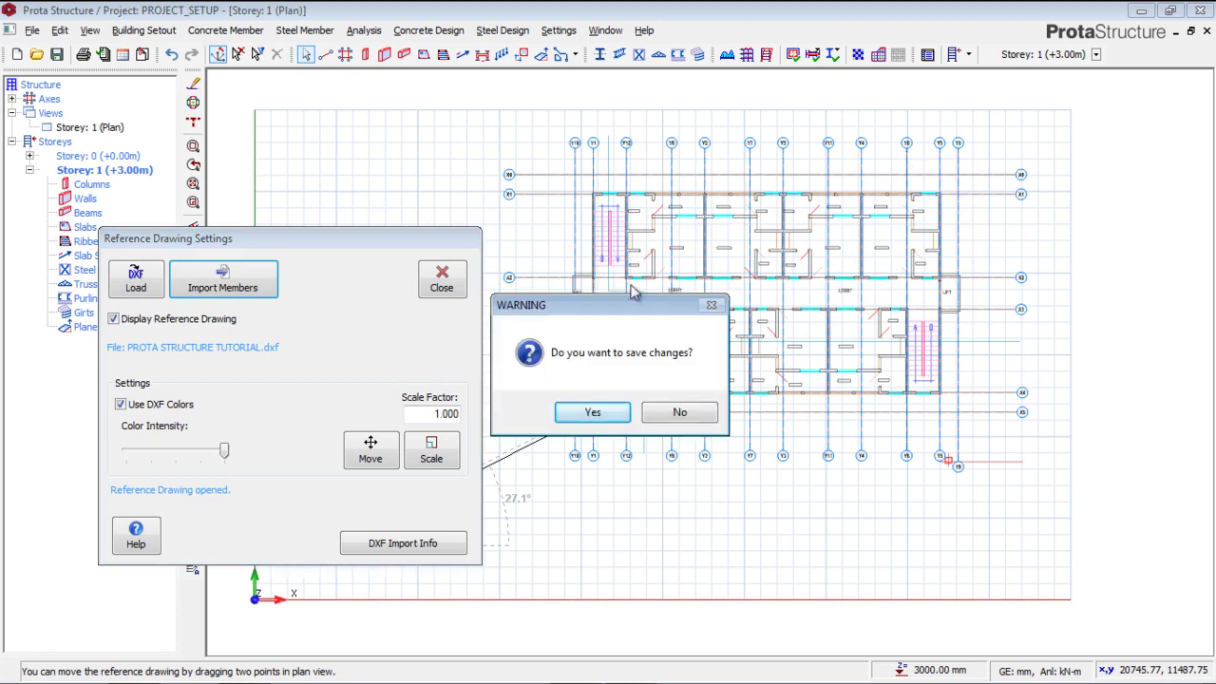
left_click_drag(627, 294, 778, 221)
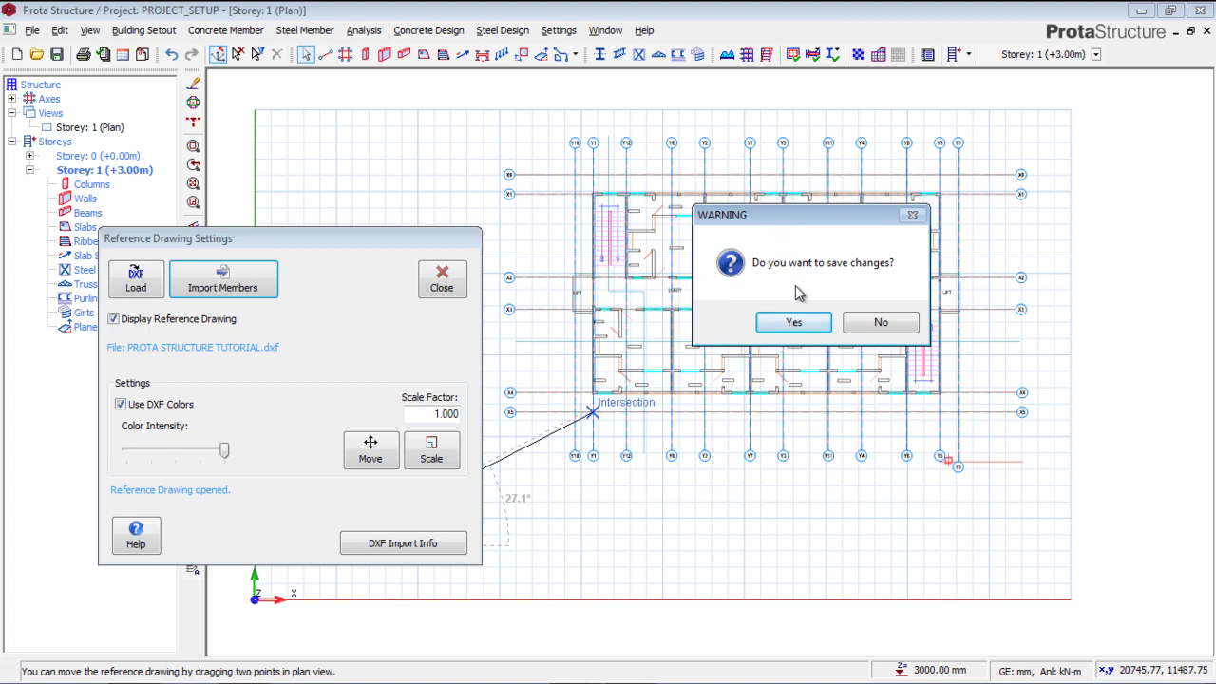
left_click(785, 323)
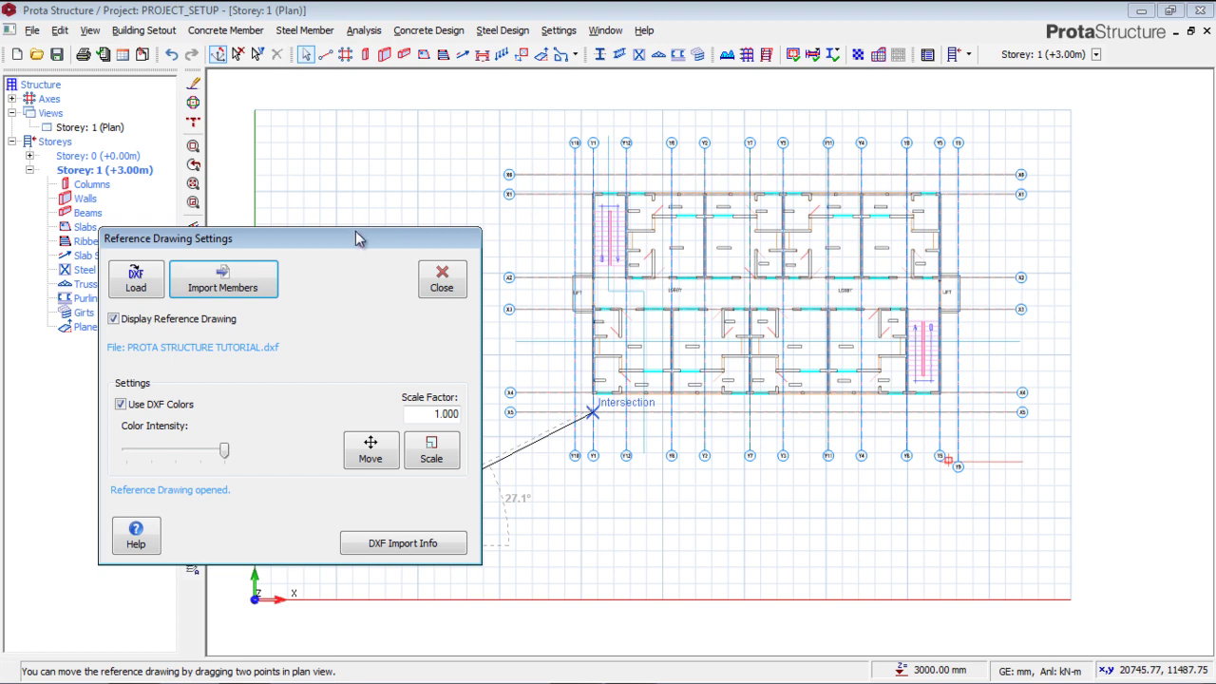
left_click_drag(351, 235, 543, 129)
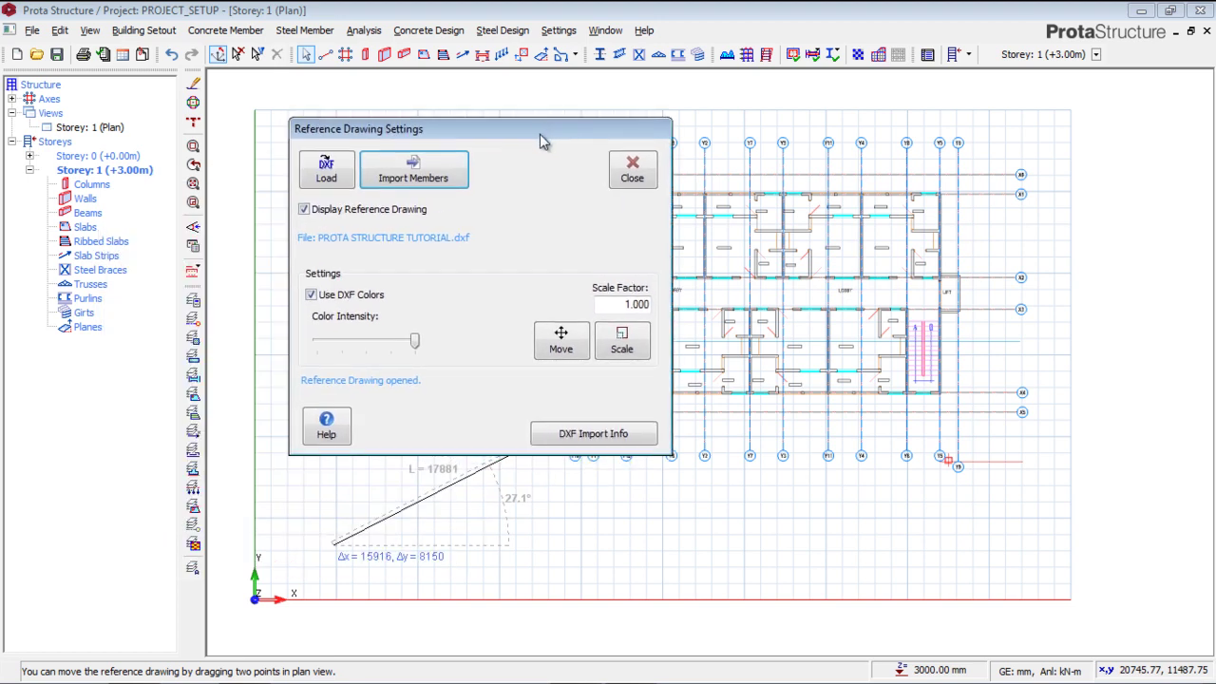
left_click_drag(542, 136, 579, 131)
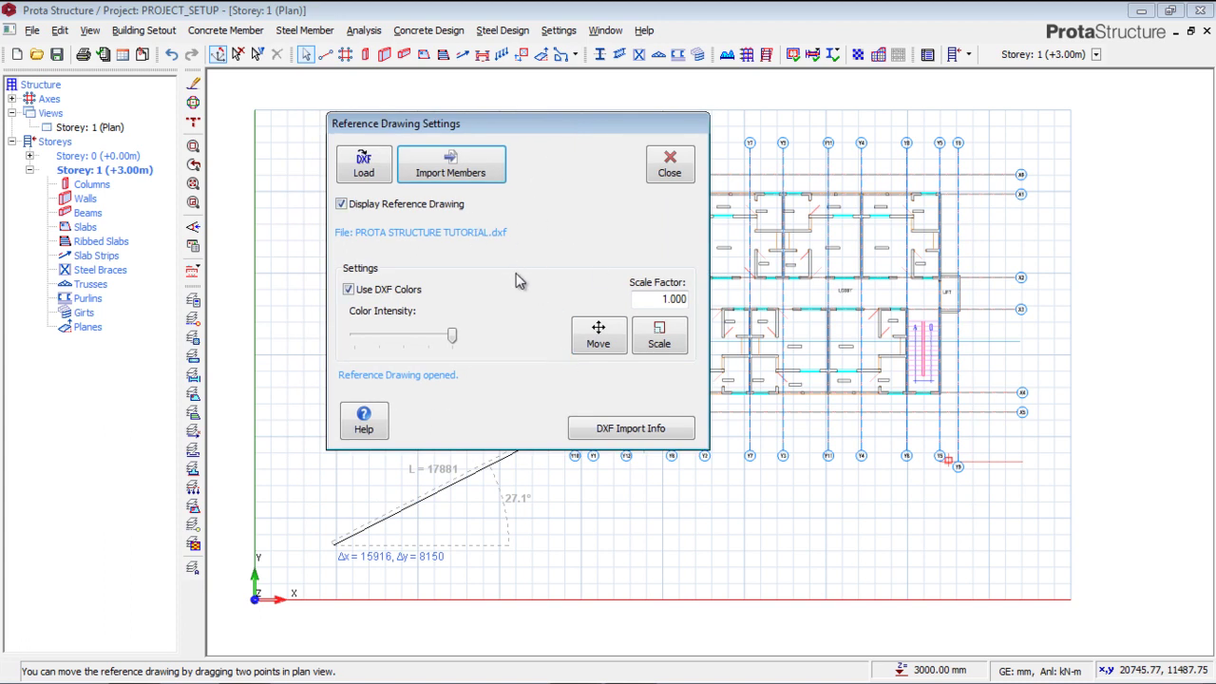
left_click(670, 163)
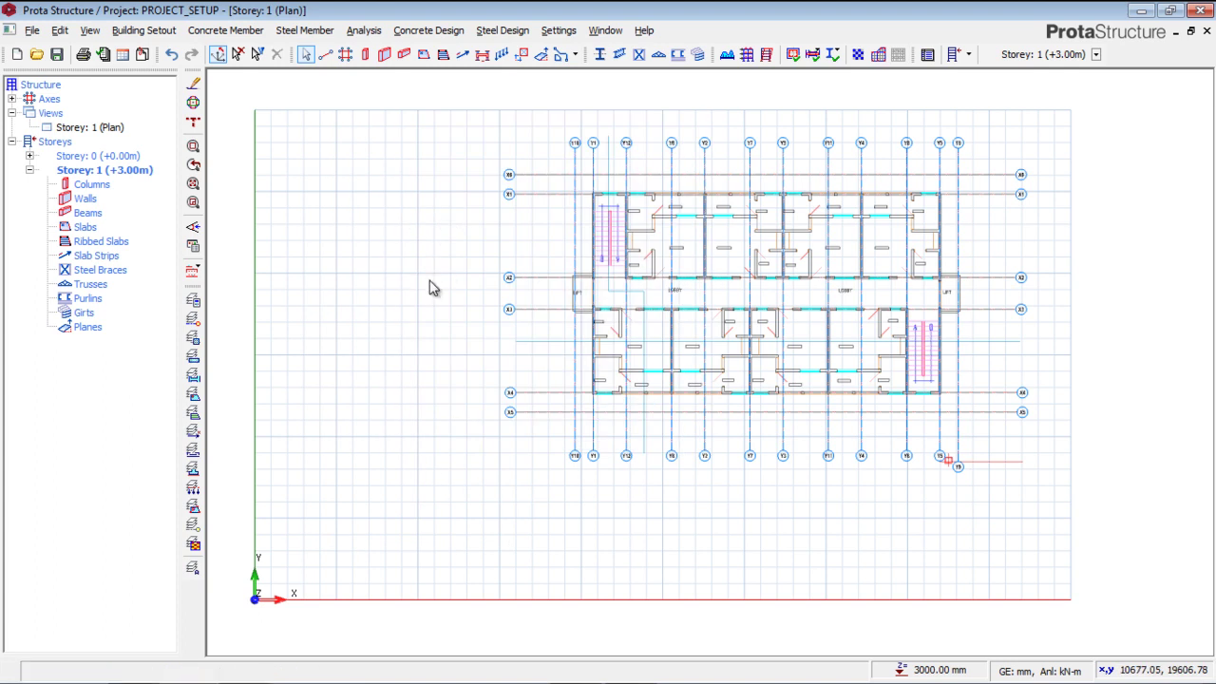
Step: Examine the imported axes and their label bubbles around the Storey 1 floor plan
mouse_move(712, 244)
middle_mouse_down()
mouse_move(643, 272)
mouse_move(491, 239)
middle_mouse_up()
scroll(487, 185, "up", 4)
scroll(459, 188, "down", 4)
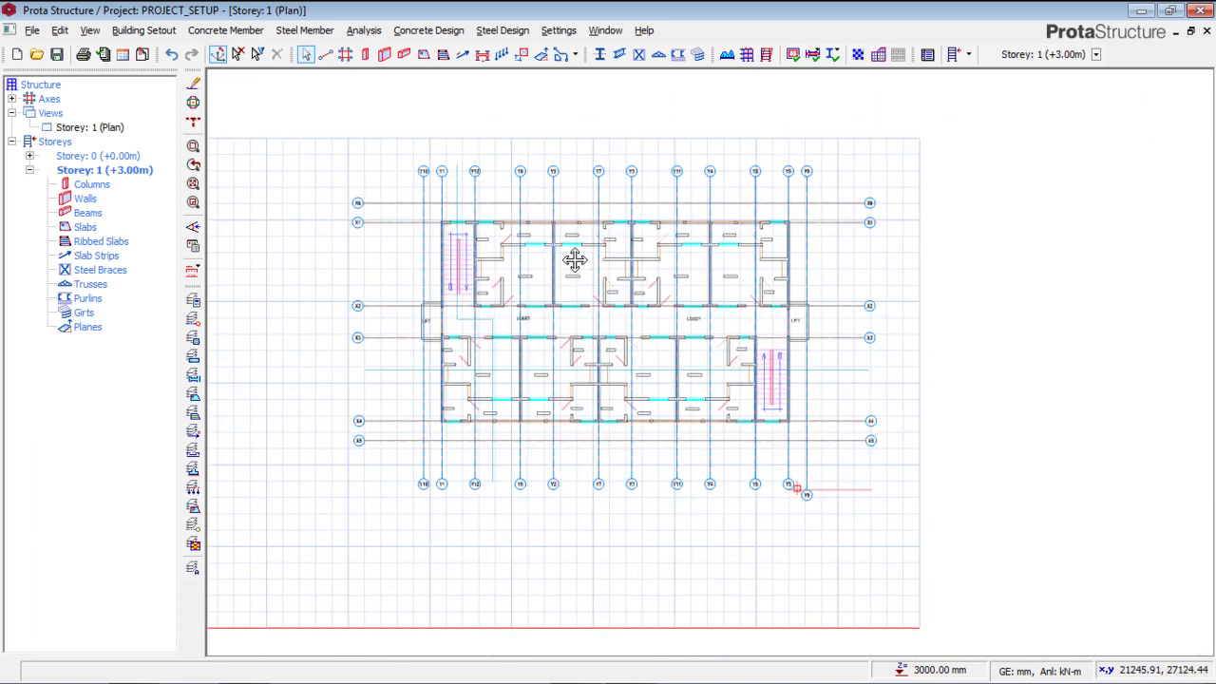
middle_click_drag(576, 259, 587, 266)
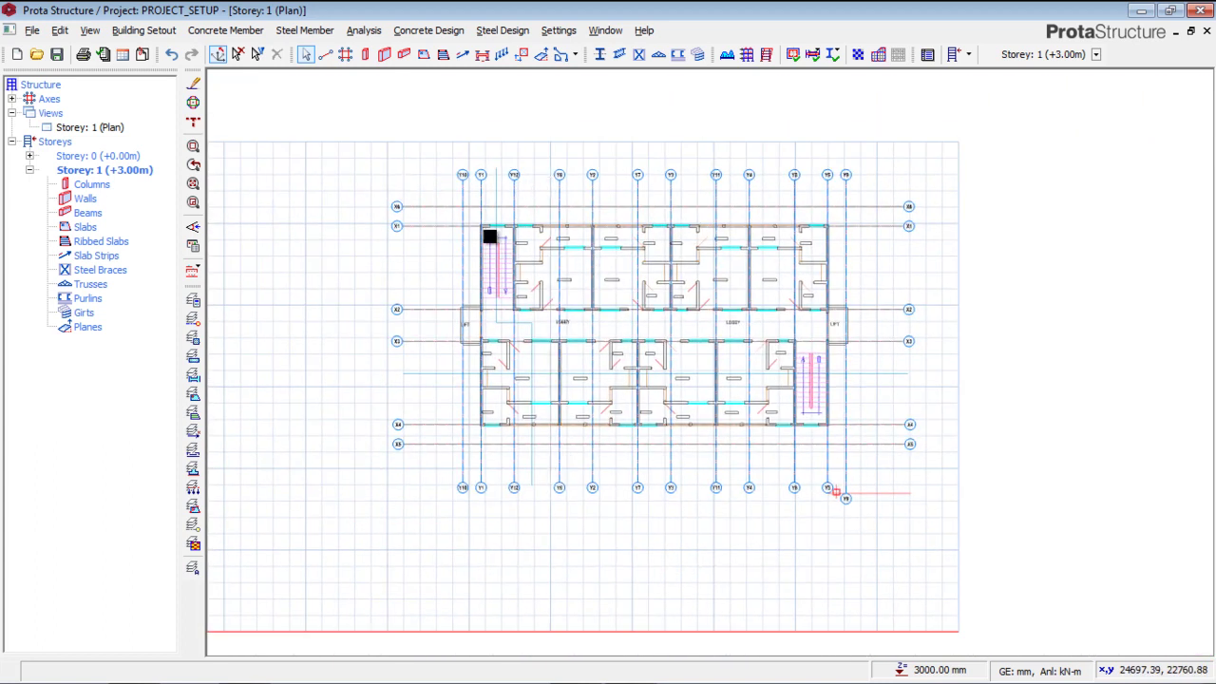
middle_click_drag(592, 388, 599, 438)
scroll(474, 223, "up", 1)
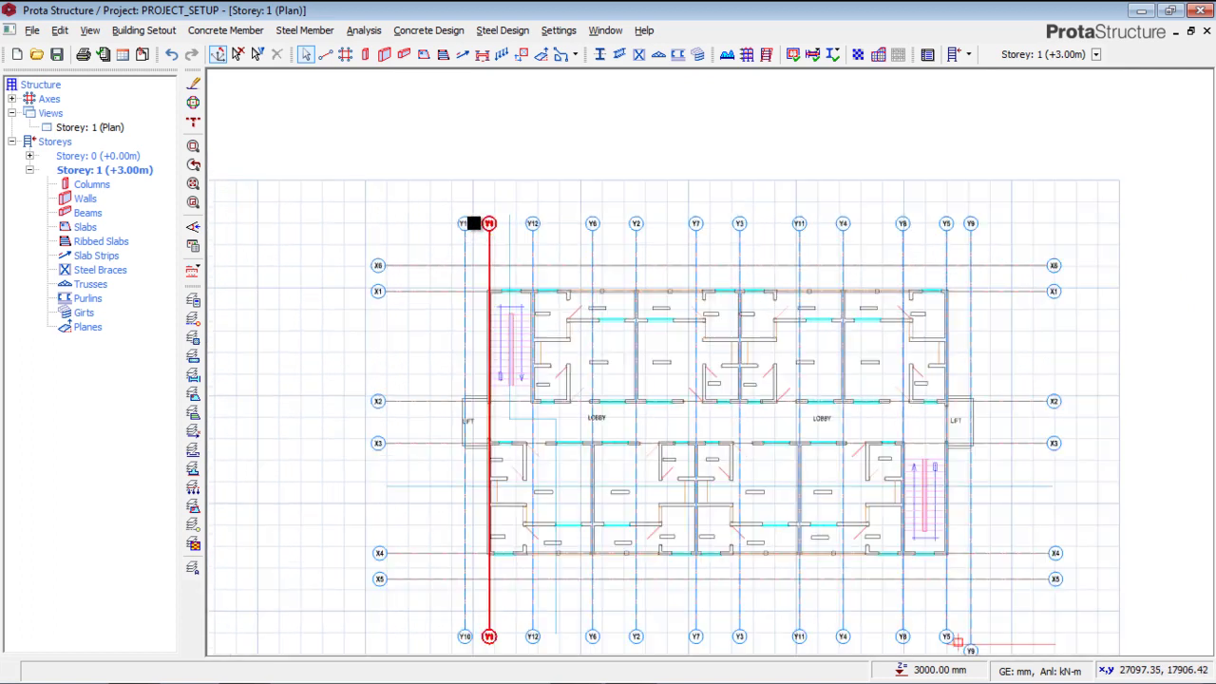
scroll(475, 233, "up", 5)
scroll(446, 190, "up", 1)
scroll(377, 206, "down", 2)
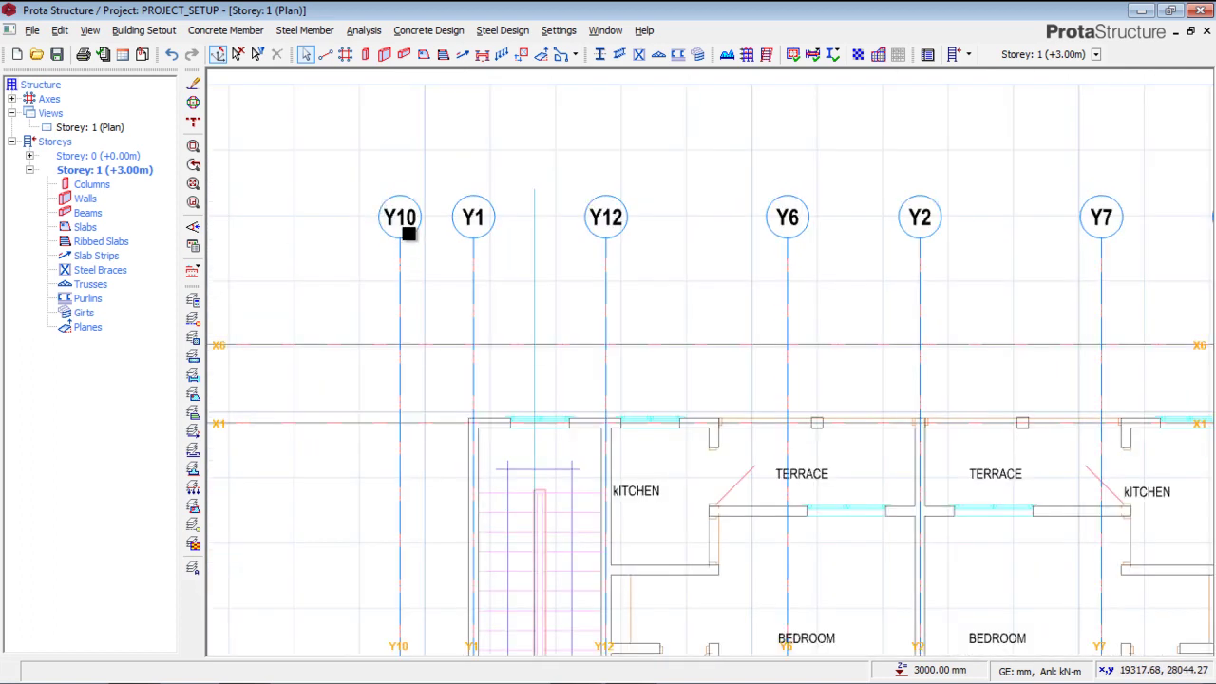
Step: Open the properties of the leftmost vertical axis, Y10, and place the properties window clear of its bubble
left_click(410, 232)
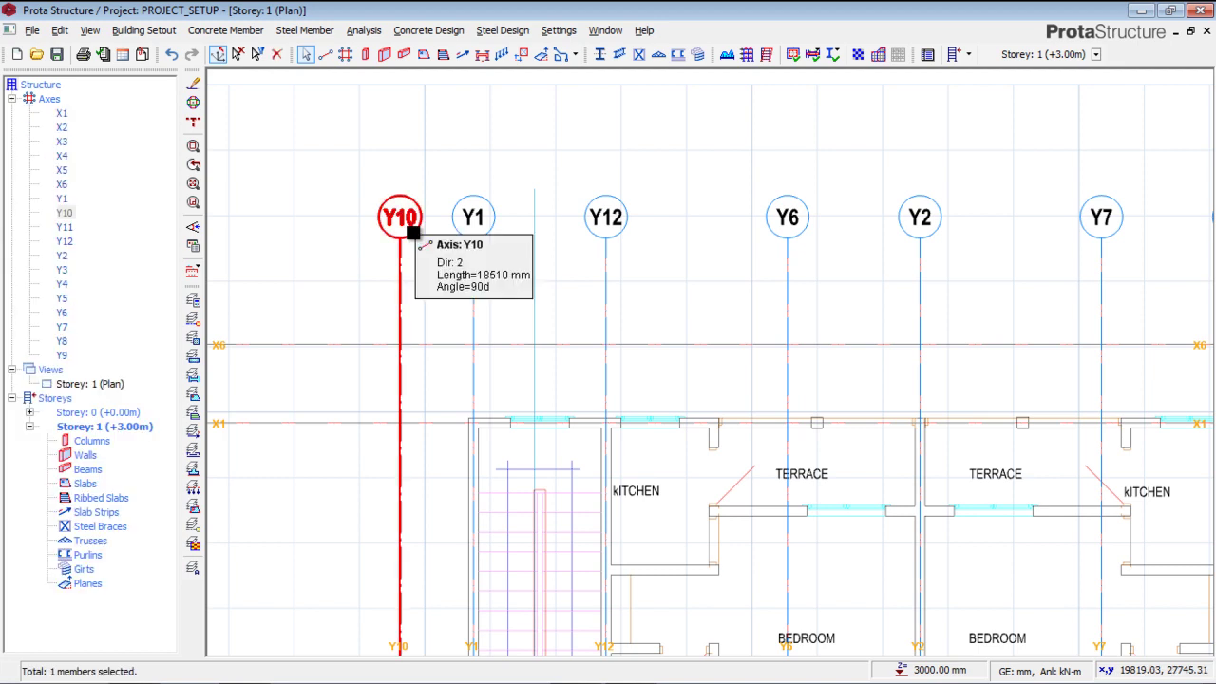
right_click(412, 233)
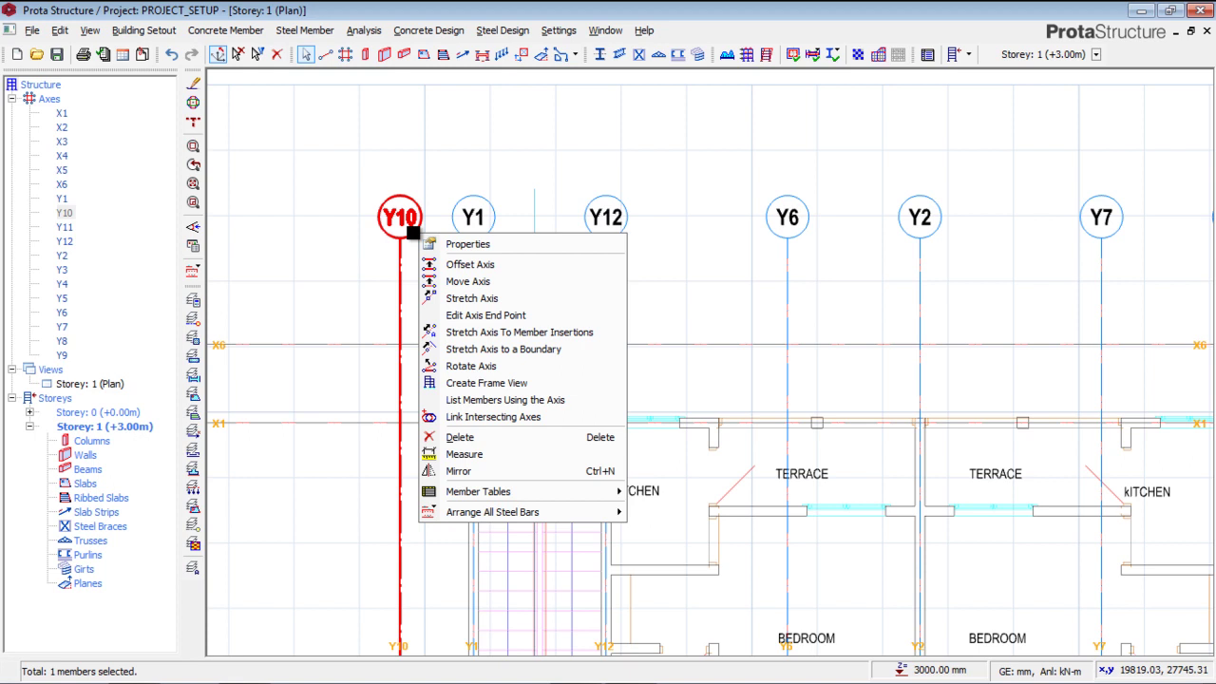
left_click(437, 246)
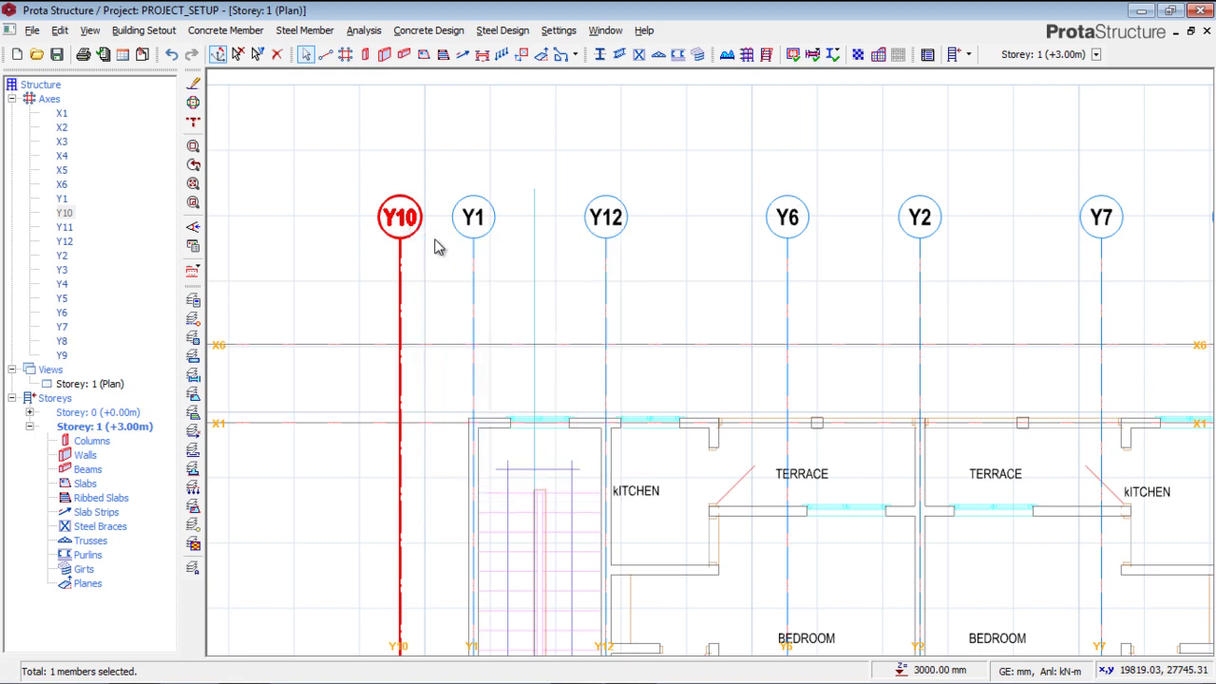
left_click_drag(105, 19, 955, 307)
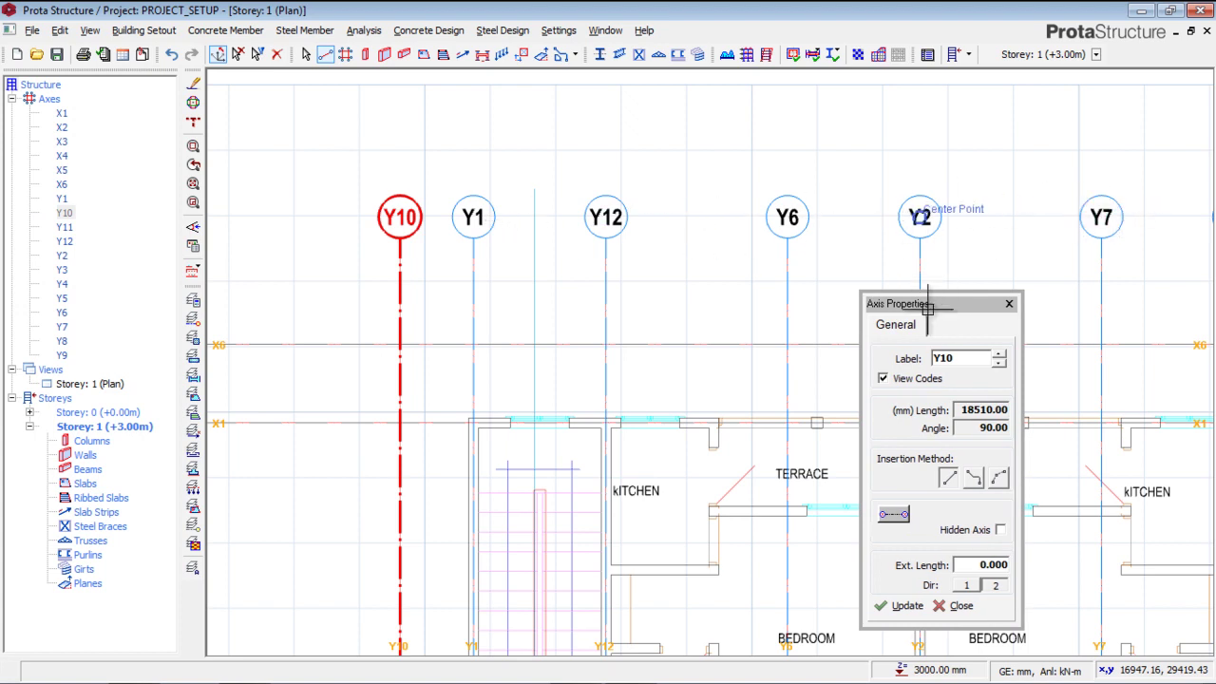
left_click_drag(947, 306, 966, 215)
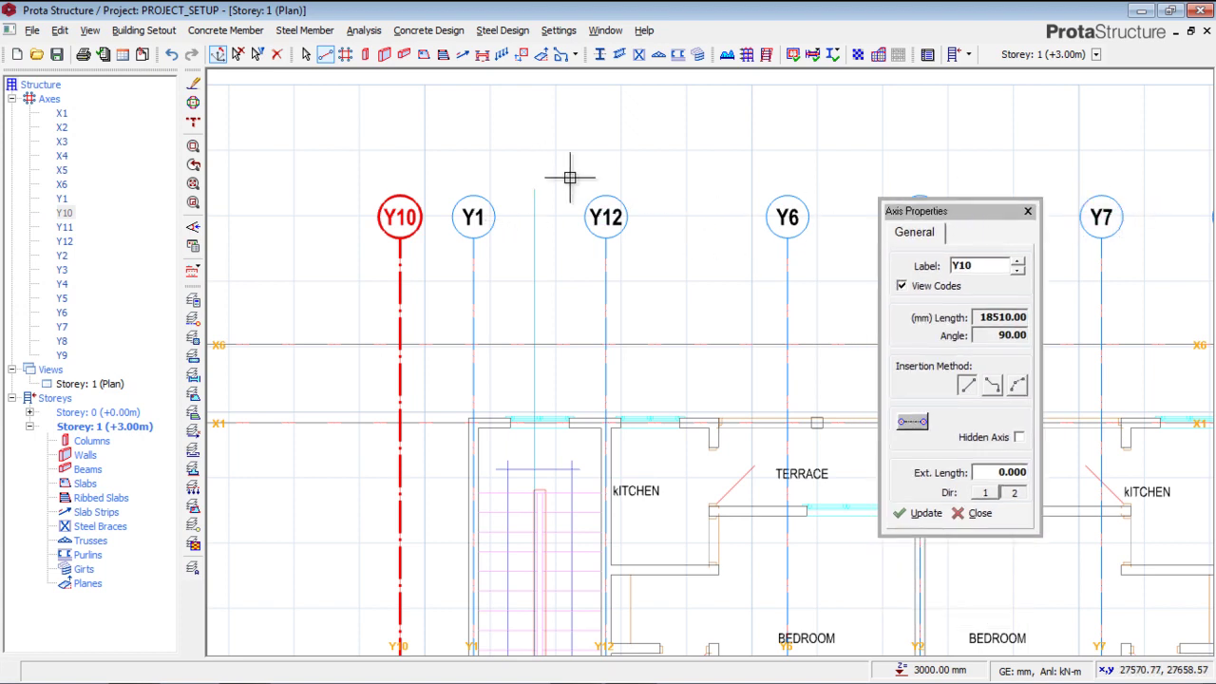
scroll(635, 176, "down", 2)
left_click(665, 186)
scroll(665, 187, "down", 1)
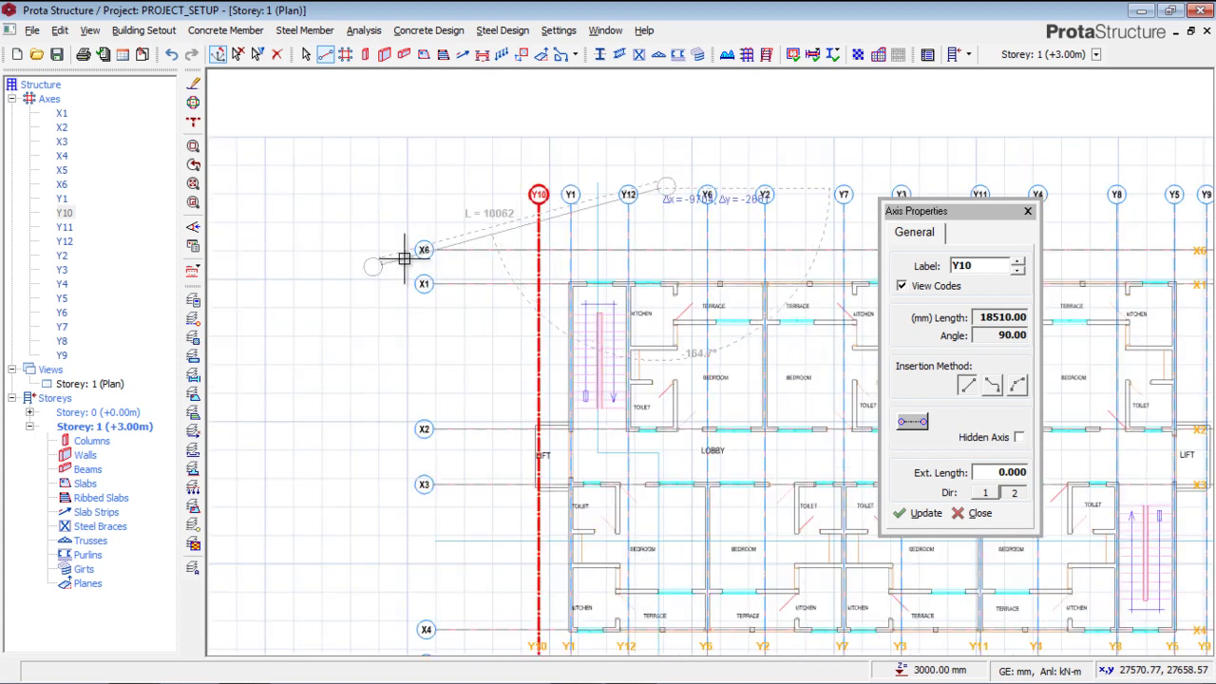
scroll(409, 254, "up", 3)
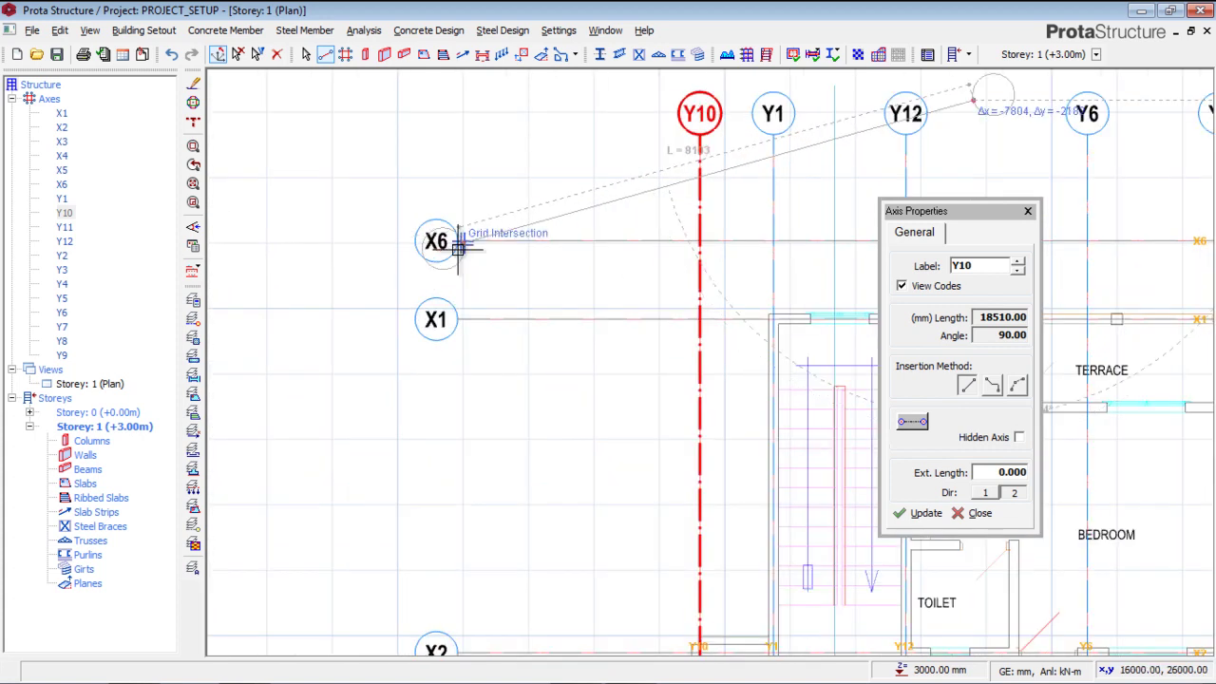
key("Escape")
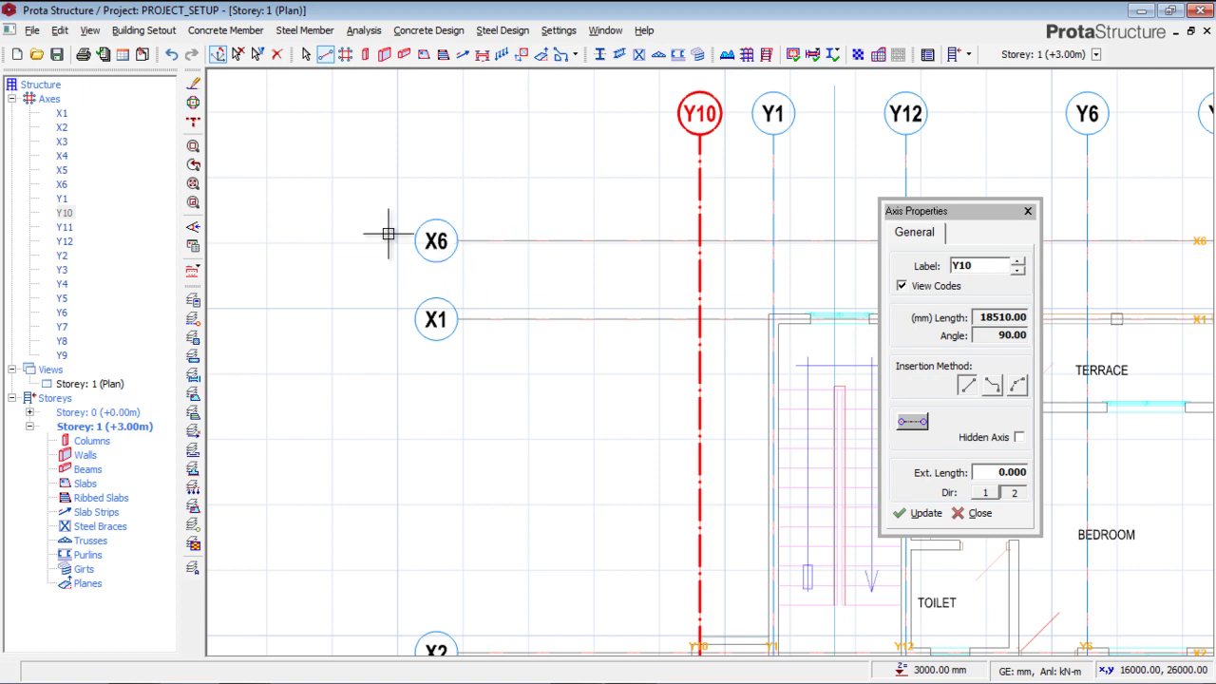
Step: Relabel the leftmost vertical axis, Y10, as 1 and save the project changes
scroll(339, 203, "down", 4)
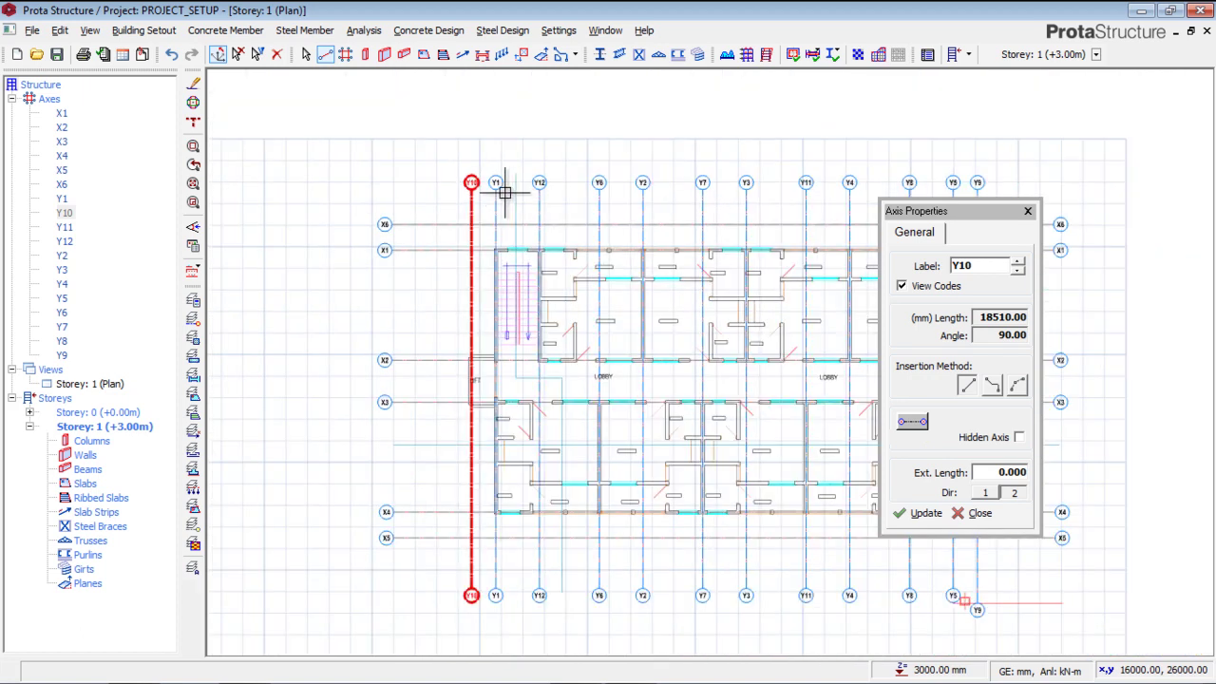
scroll(453, 186, "up", 5)
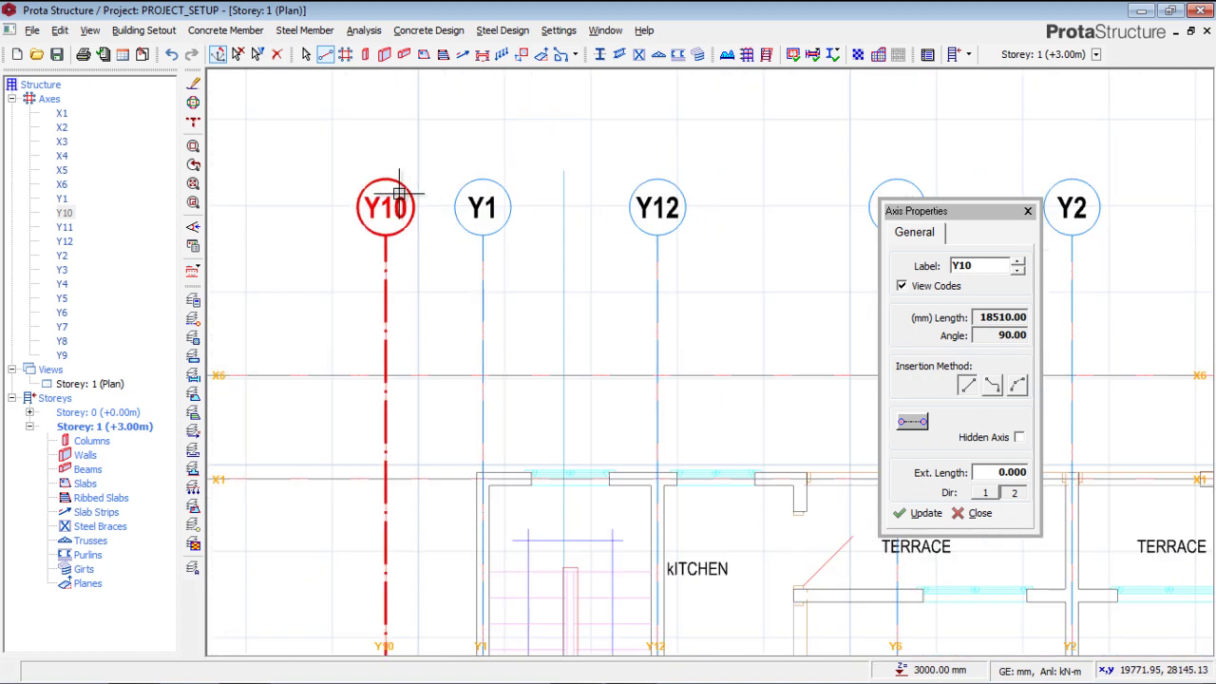
double_click(979, 264)
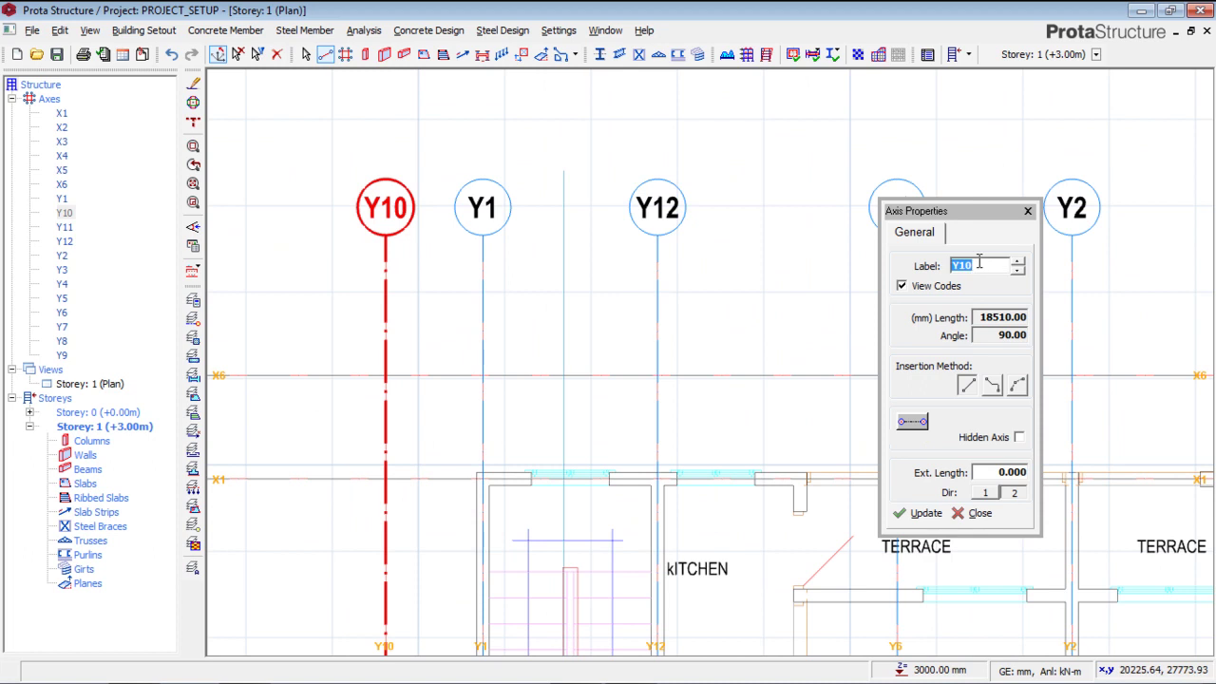
type("1")
left_click(926, 513)
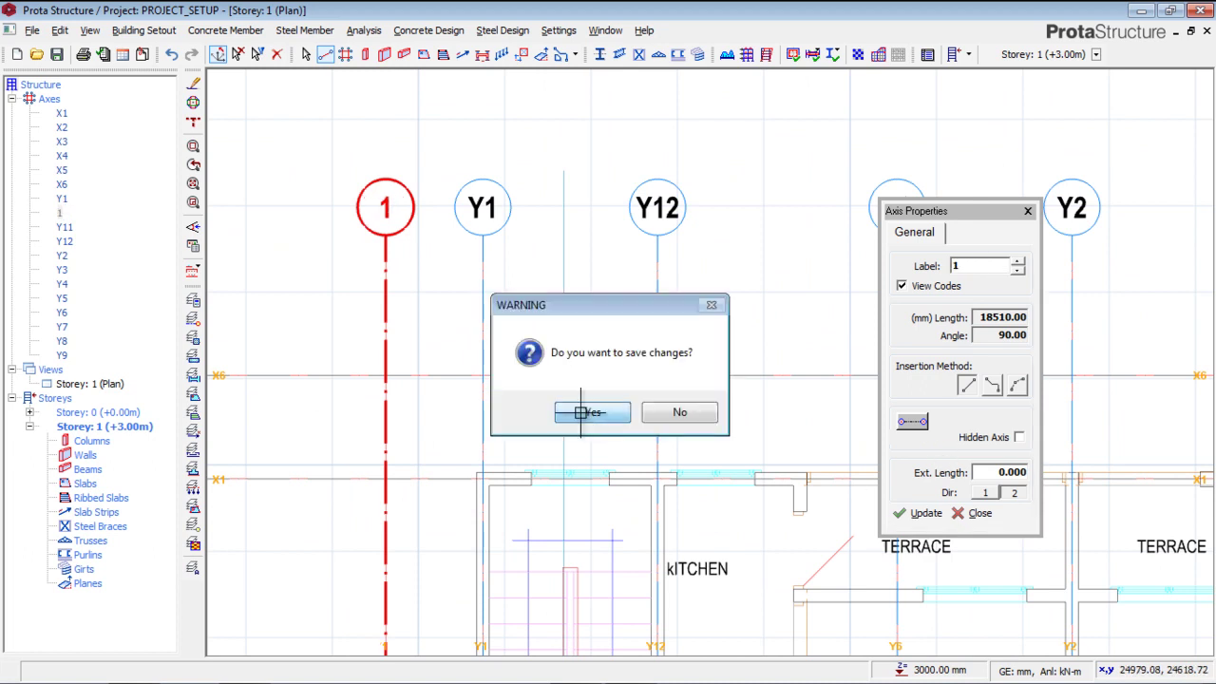
left_click(581, 413)
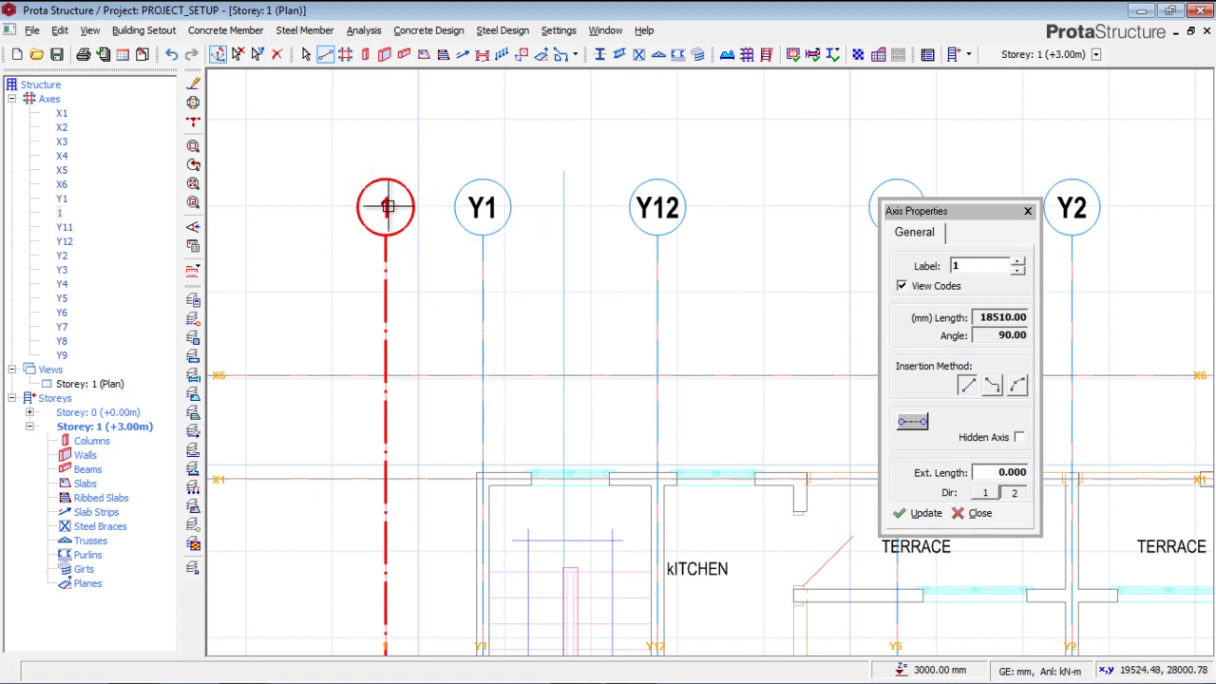
Step: Relabel the second vertical axis, Y1, as 2 through its axis properties
key("Escape")
scroll(567, 235, "down", 3)
scroll(566, 235, "up", 2)
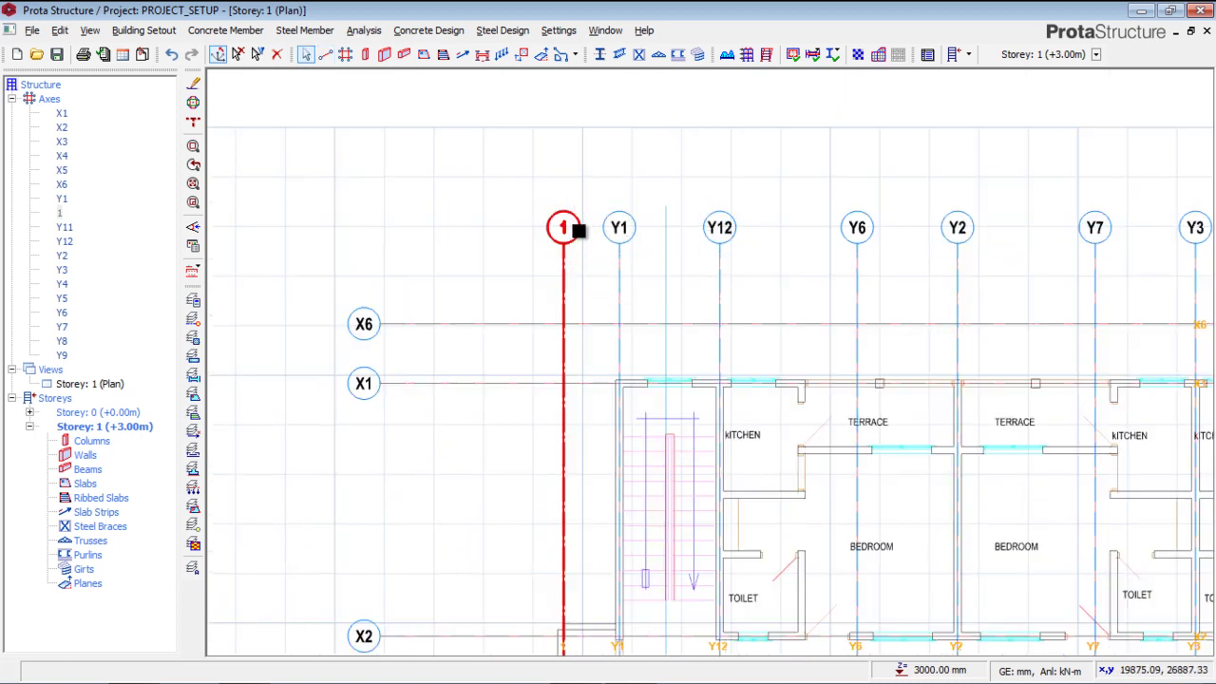
left_click(630, 240)
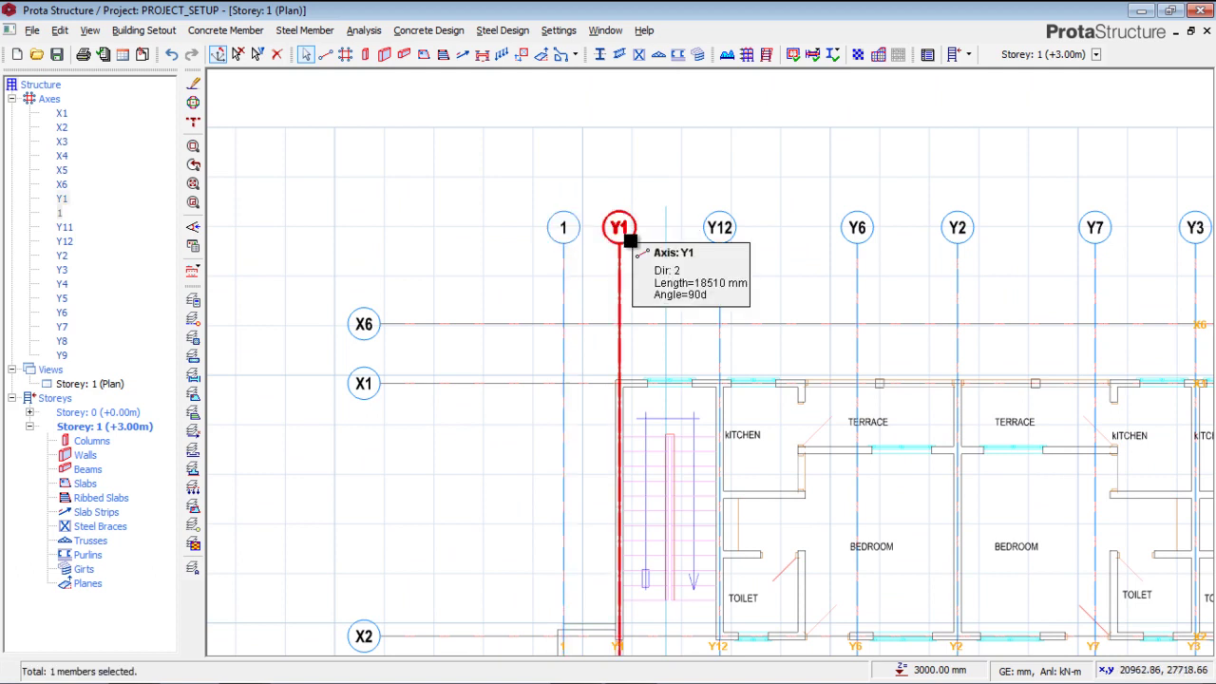
right_click(630, 240)
left_click(672, 259)
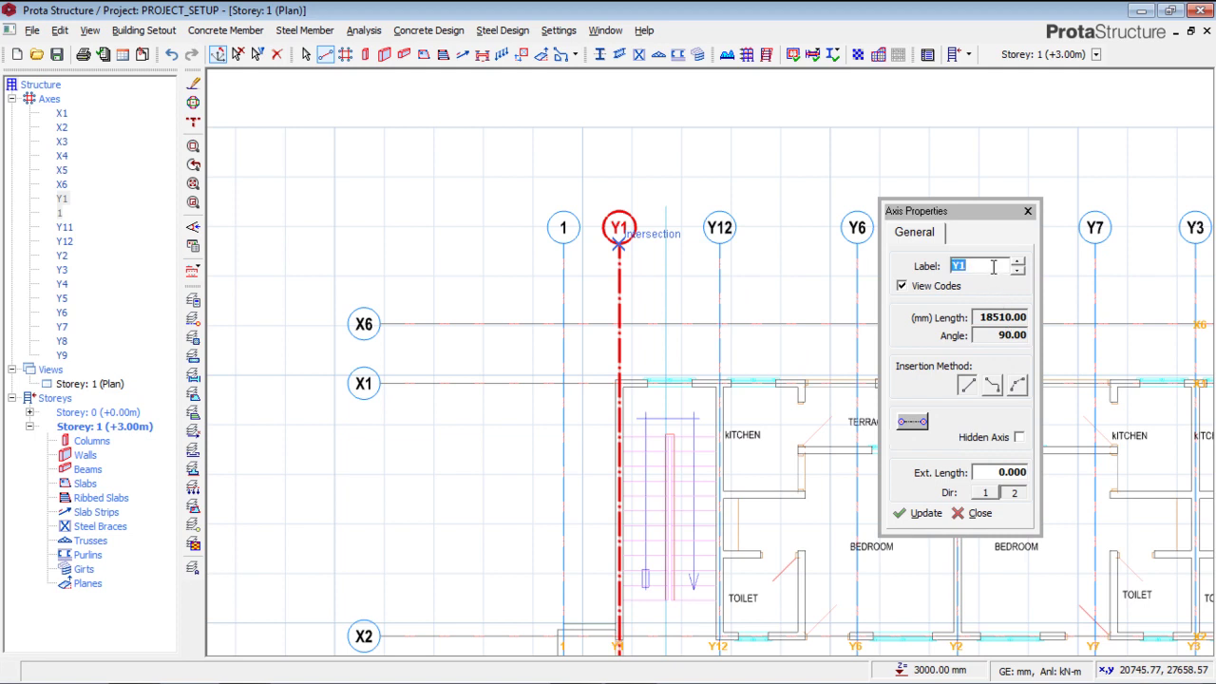
left_click(918, 514)
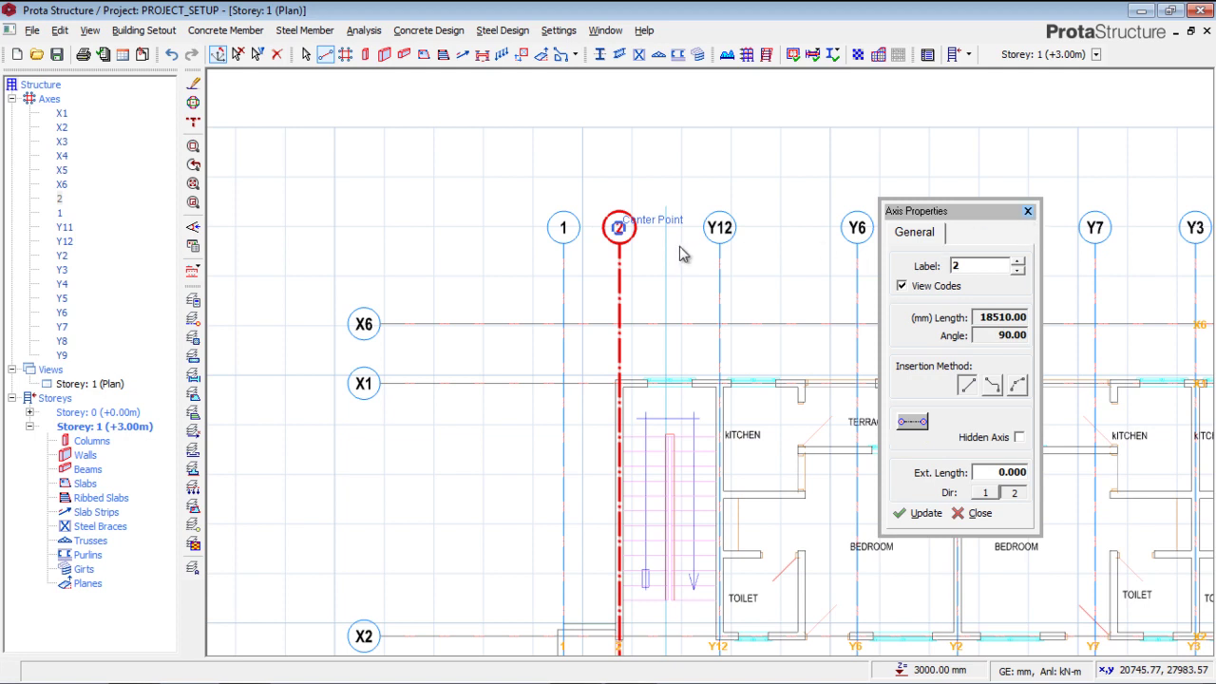
key("Escape")
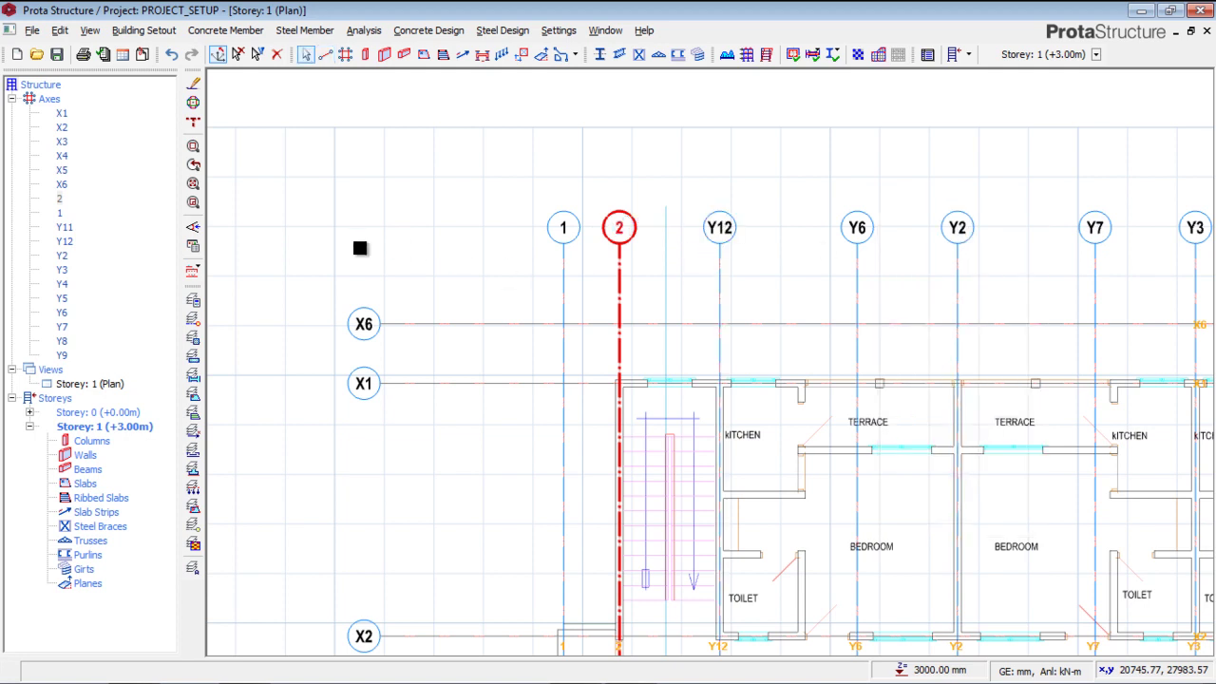
Step: Save the project changes and select all vertical axes together around their upper label bubbles
scroll(360, 248, "down", 1)
scroll(360, 248, "down", 1)
scroll(565, 291, "down", 1)
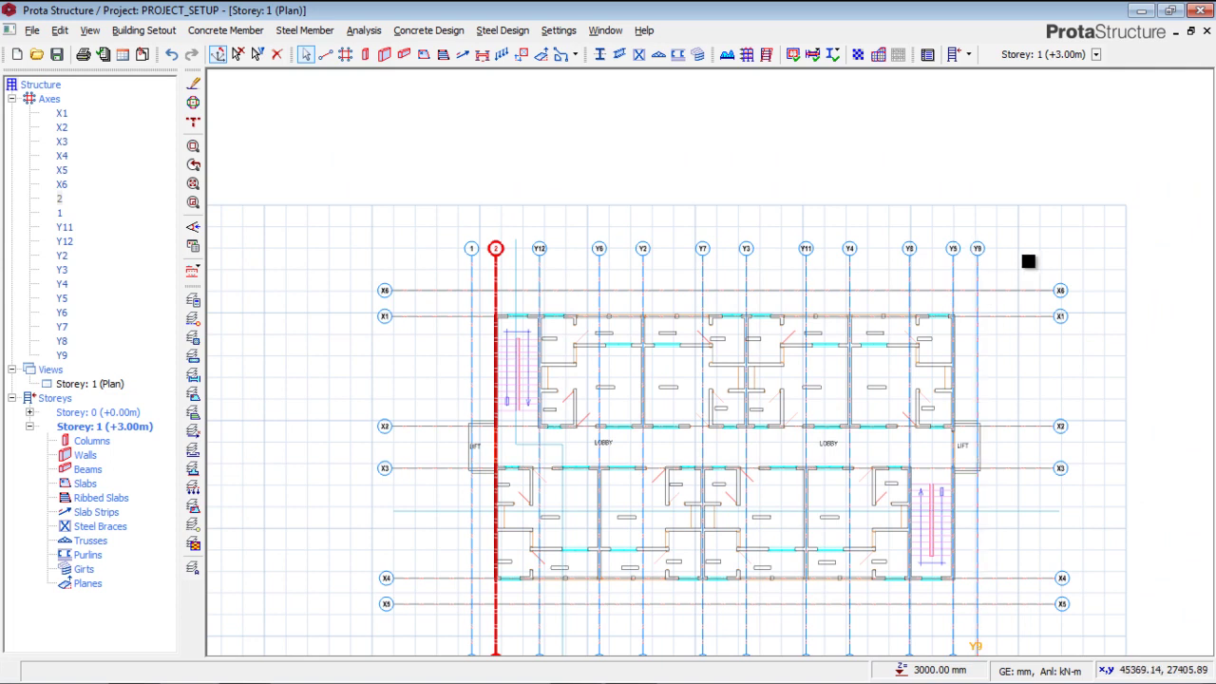
left_click(469, 249)
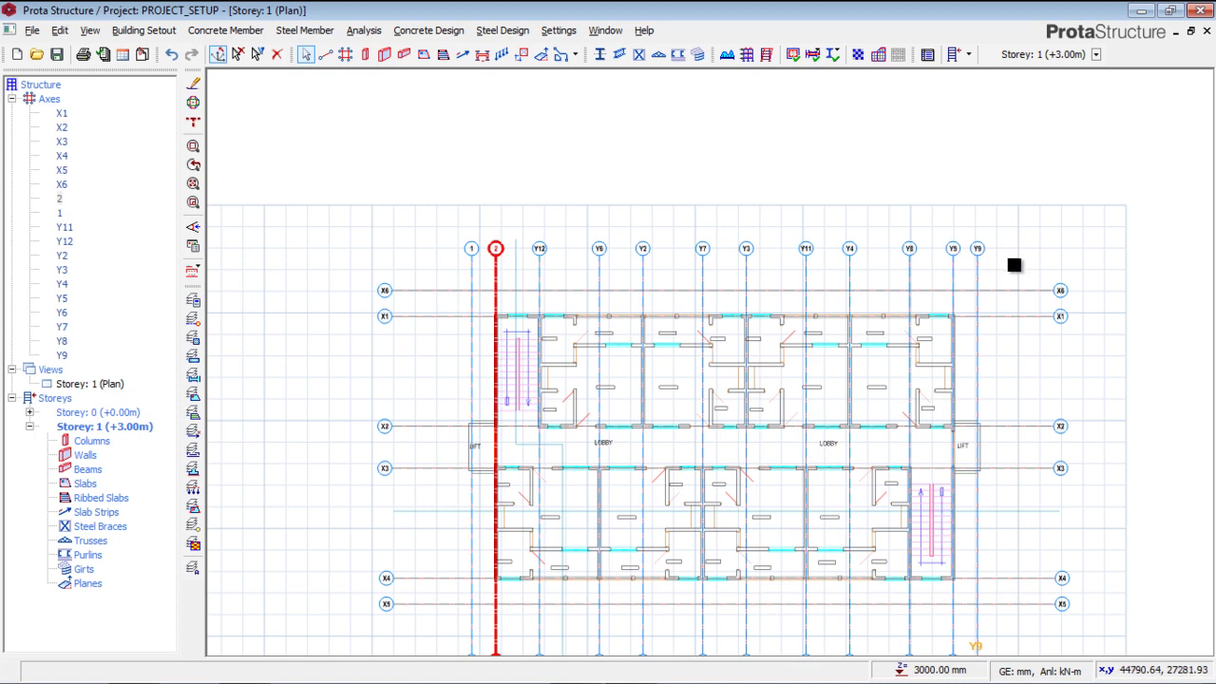
left_click_drag(1013, 265, 438, 211)
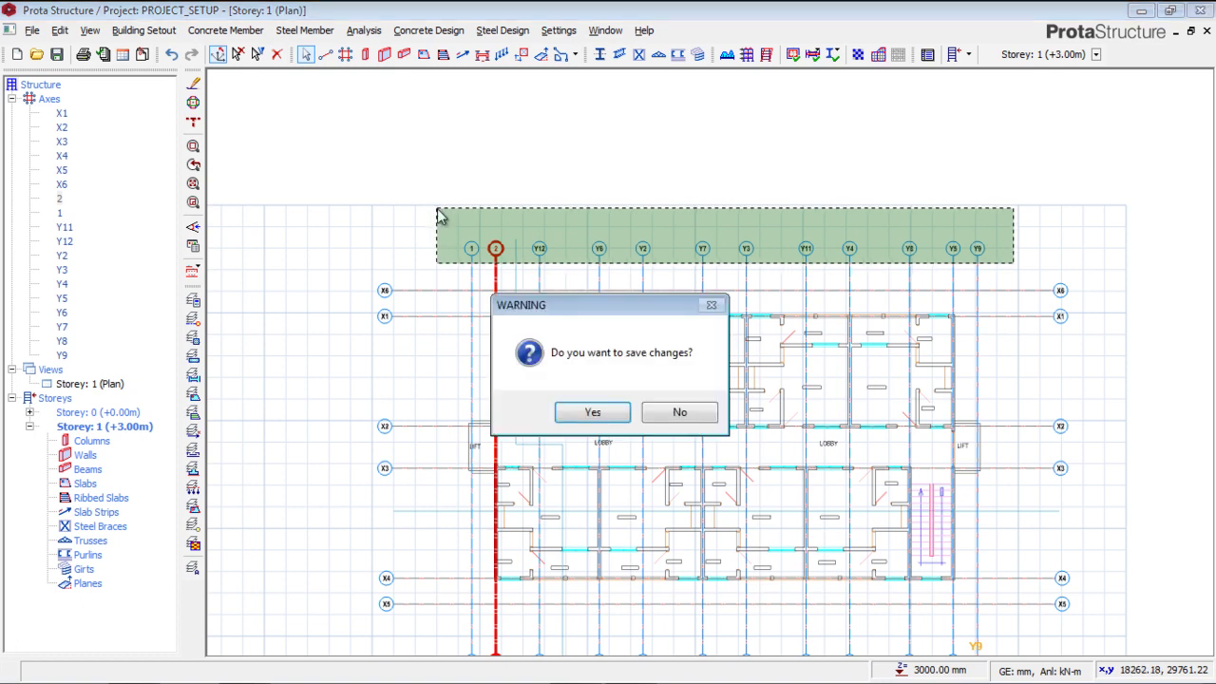
left_click(593, 412)
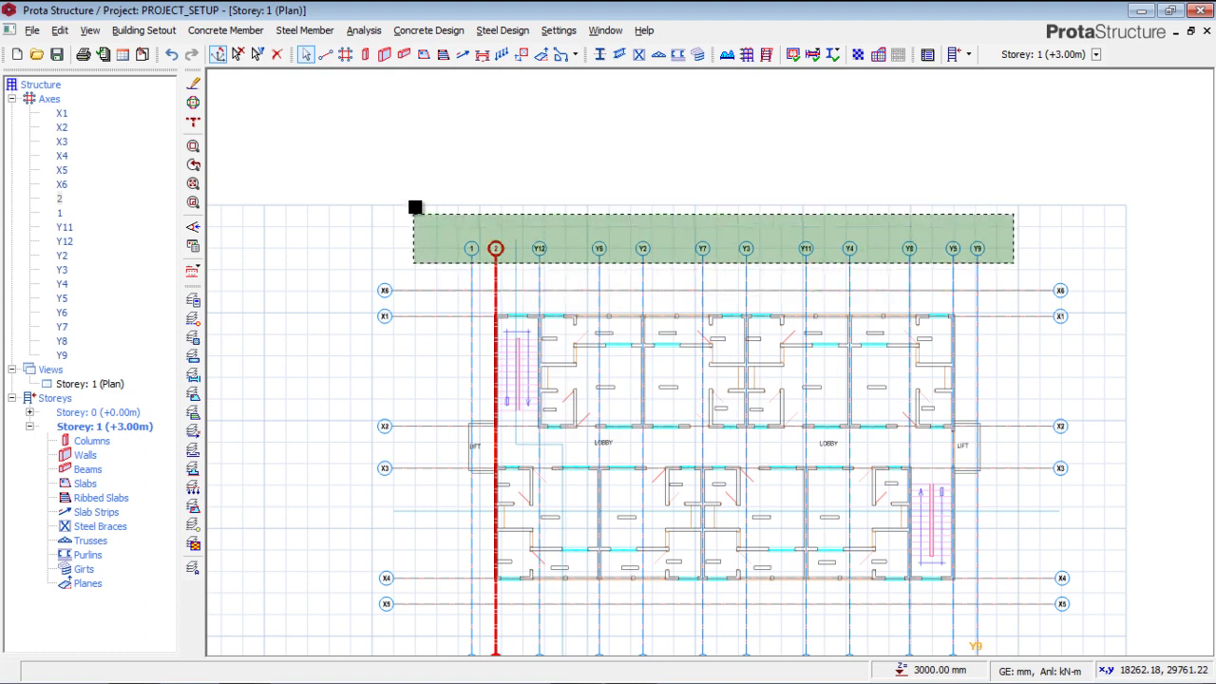
left_click(1015, 272)
left_click_drag(1015, 273, 446, 216)
key("Escape")
left_click_drag(1023, 265, 457, 225)
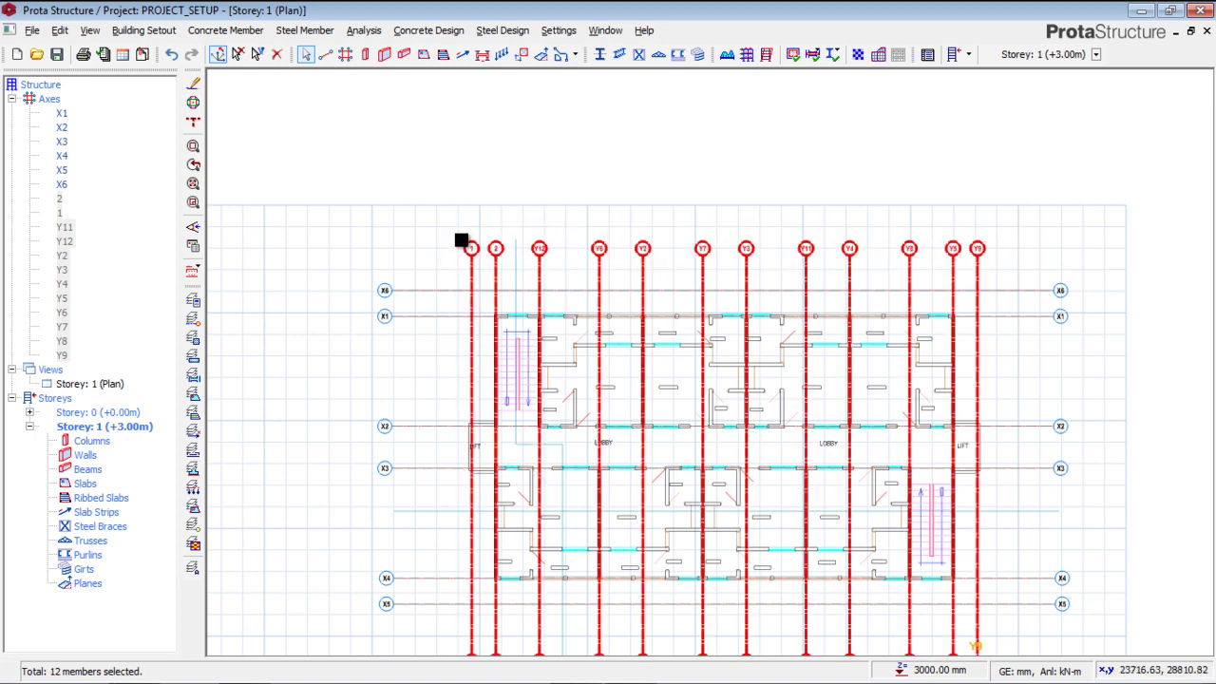
Step: Open the properties of the selected vertical axes as a table and shift the table window for editing
right_click(498, 246)
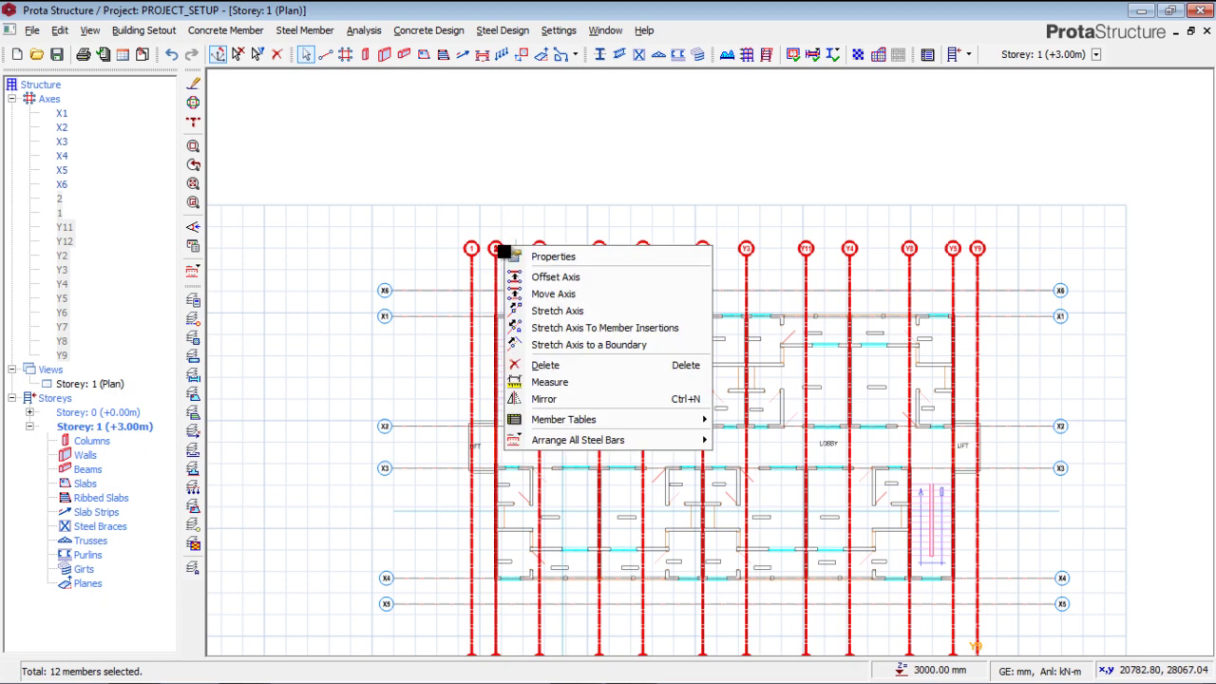
left_click(582, 265)
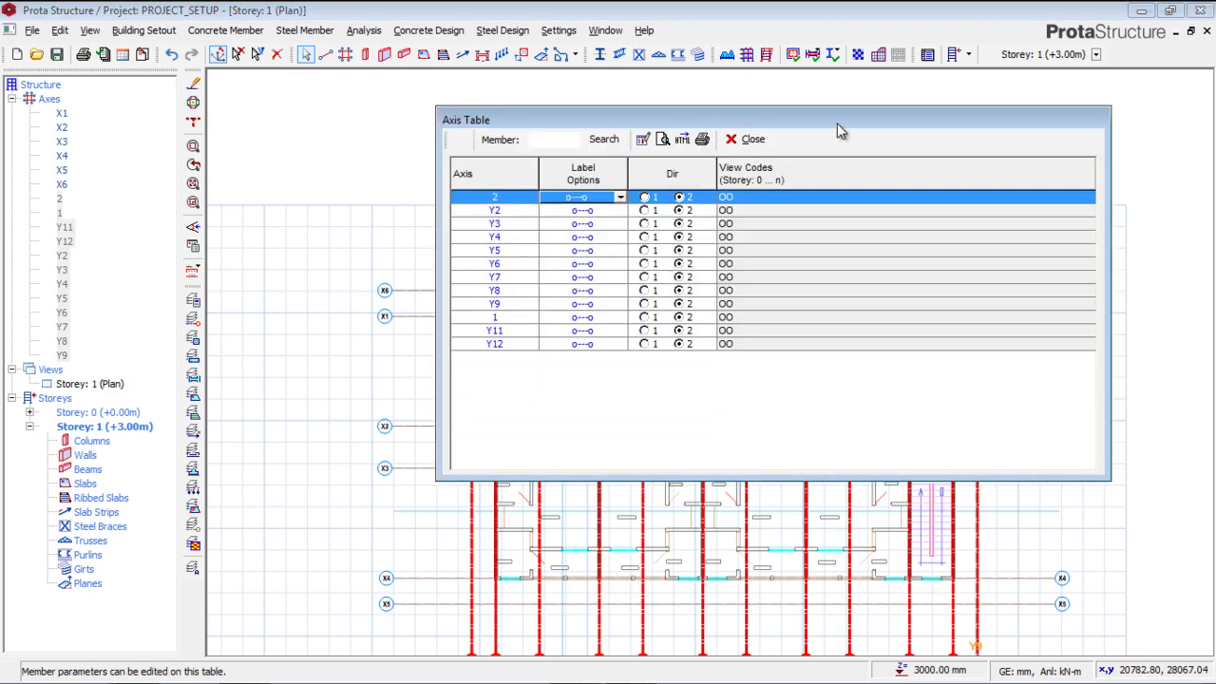
left_click_drag(839, 122, 747, 132)
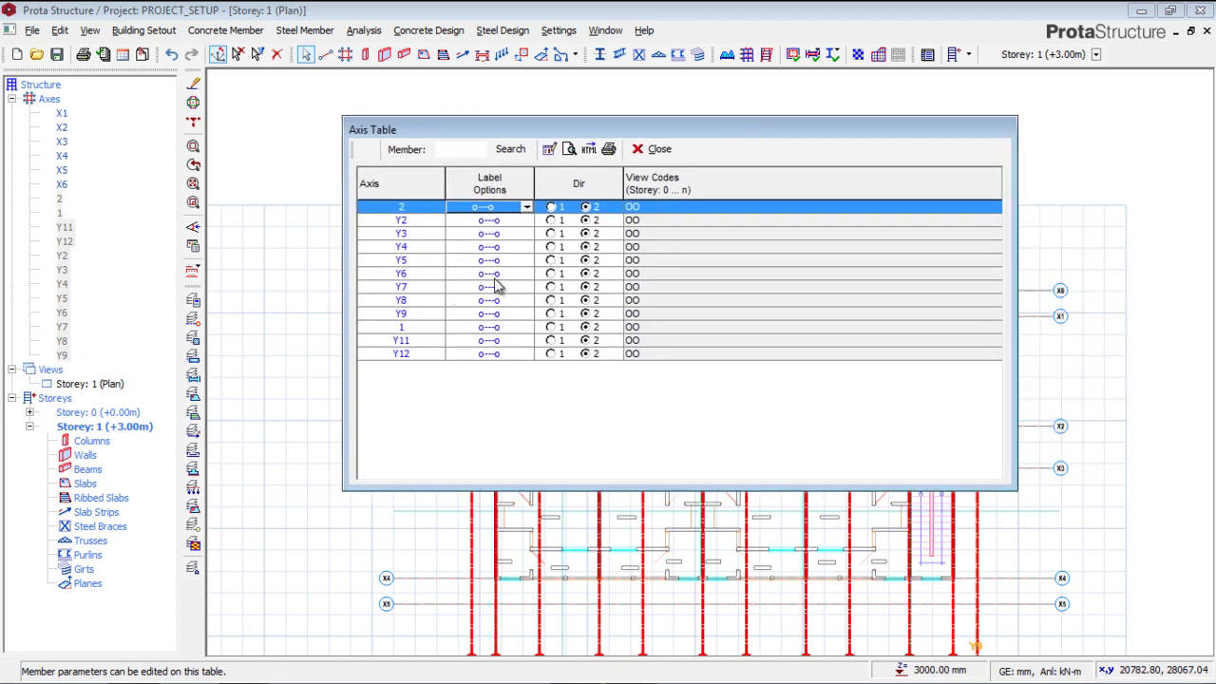
Step: Relabel axes Y2, Y3 and Y4 as 3, 4 and 5 in the axis table
left_click(406, 220)
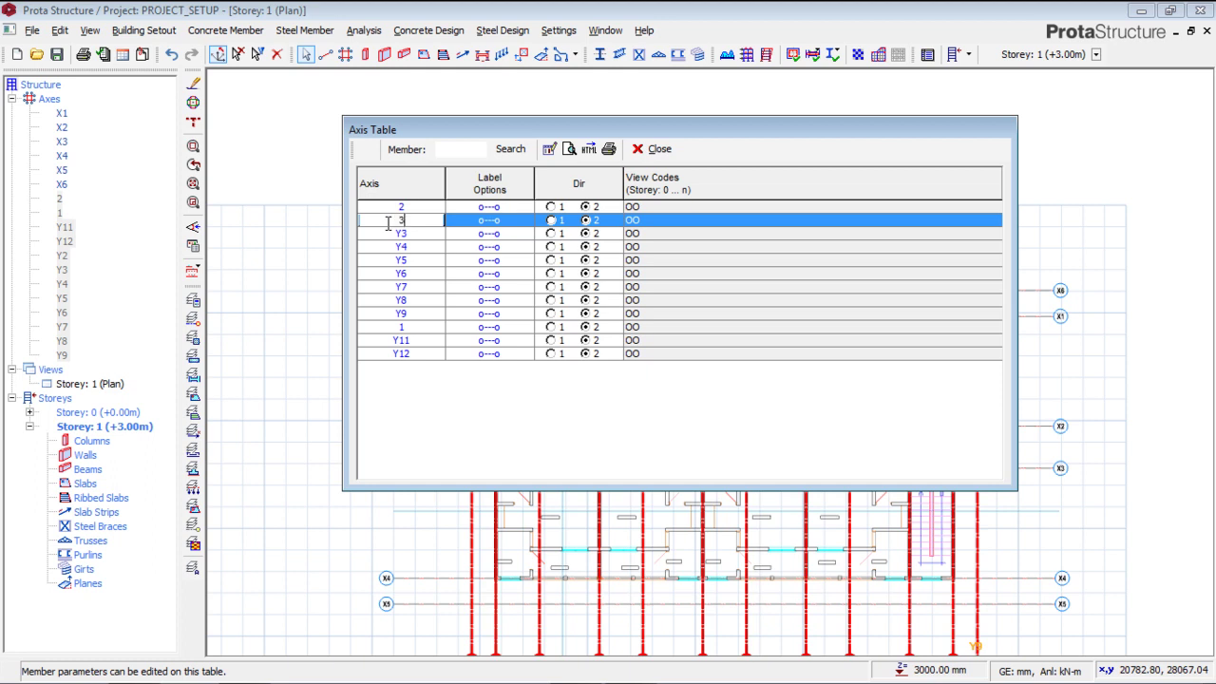
key("Return")
double_click(403, 233)
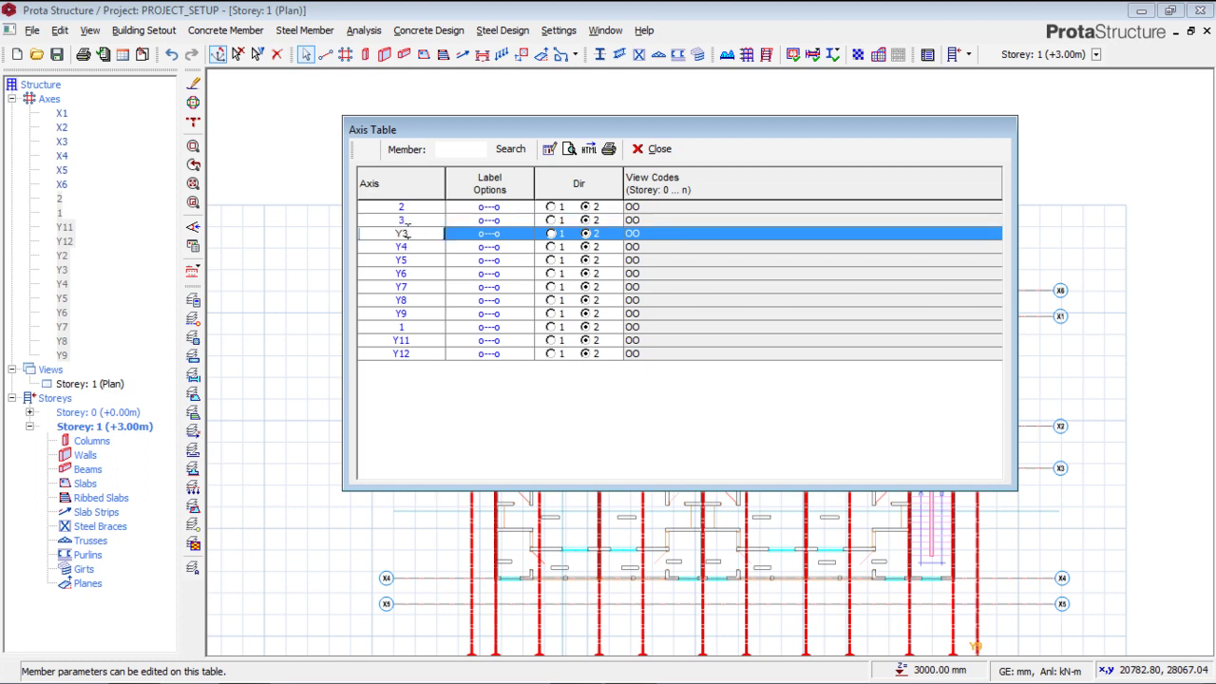
type("4")
double_click(405, 247)
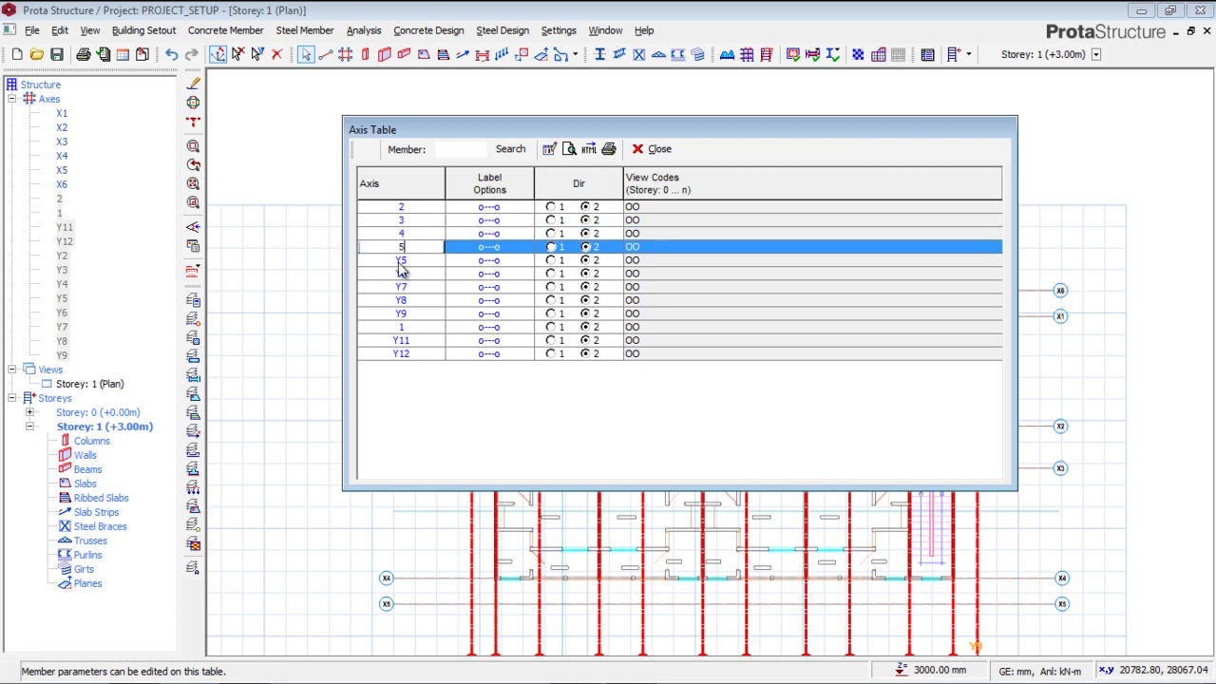
type("5")
Step: Relabel axis Y5 as 6, enter 7 for Y6, and close the axis table, saving the project changes
double_click(405, 261)
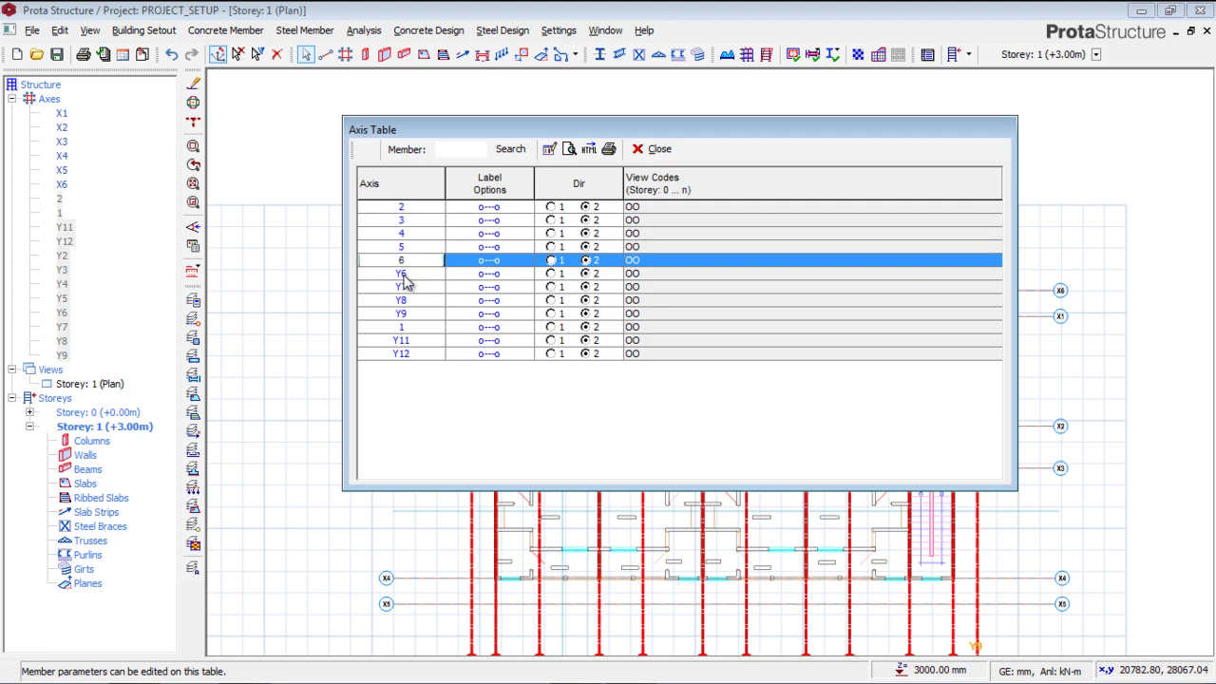
type("6")
left_click(403, 274)
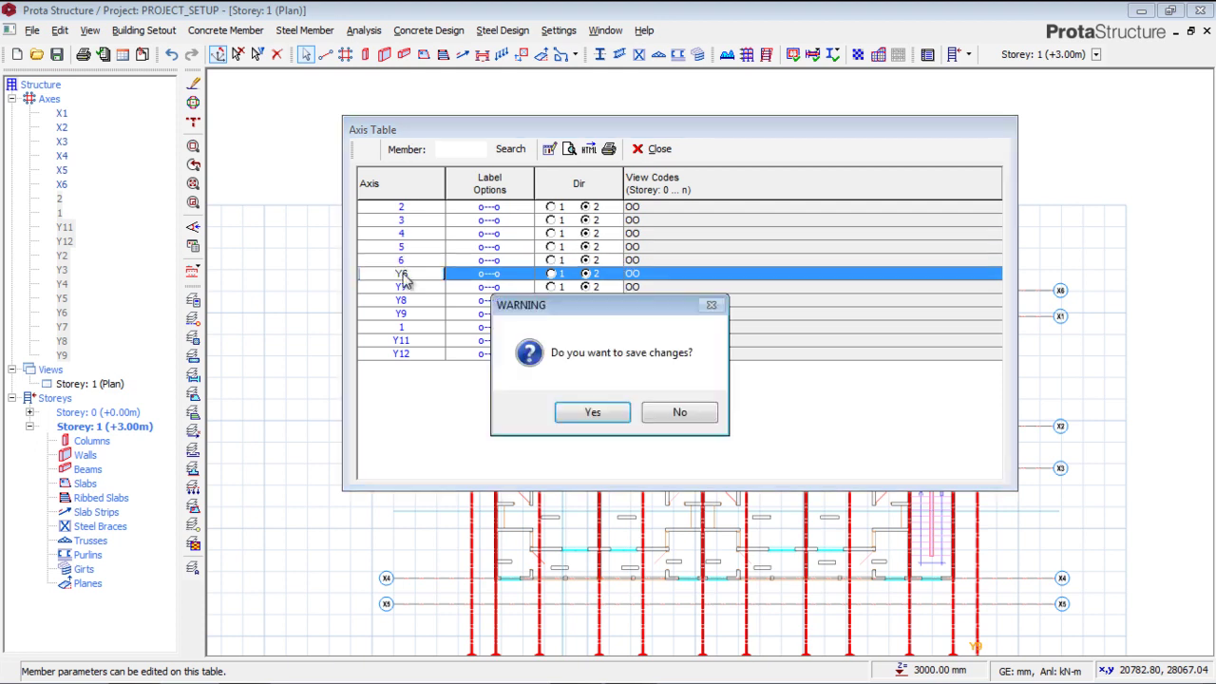
left_click(590, 417)
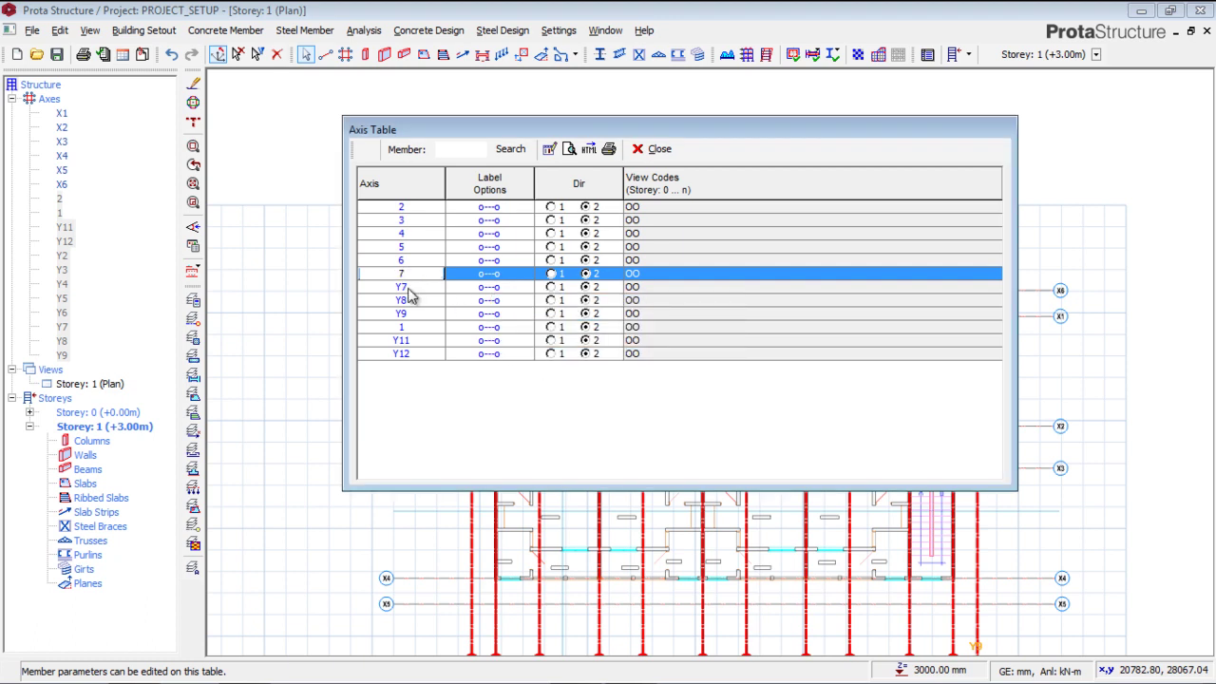
left_click(652, 149)
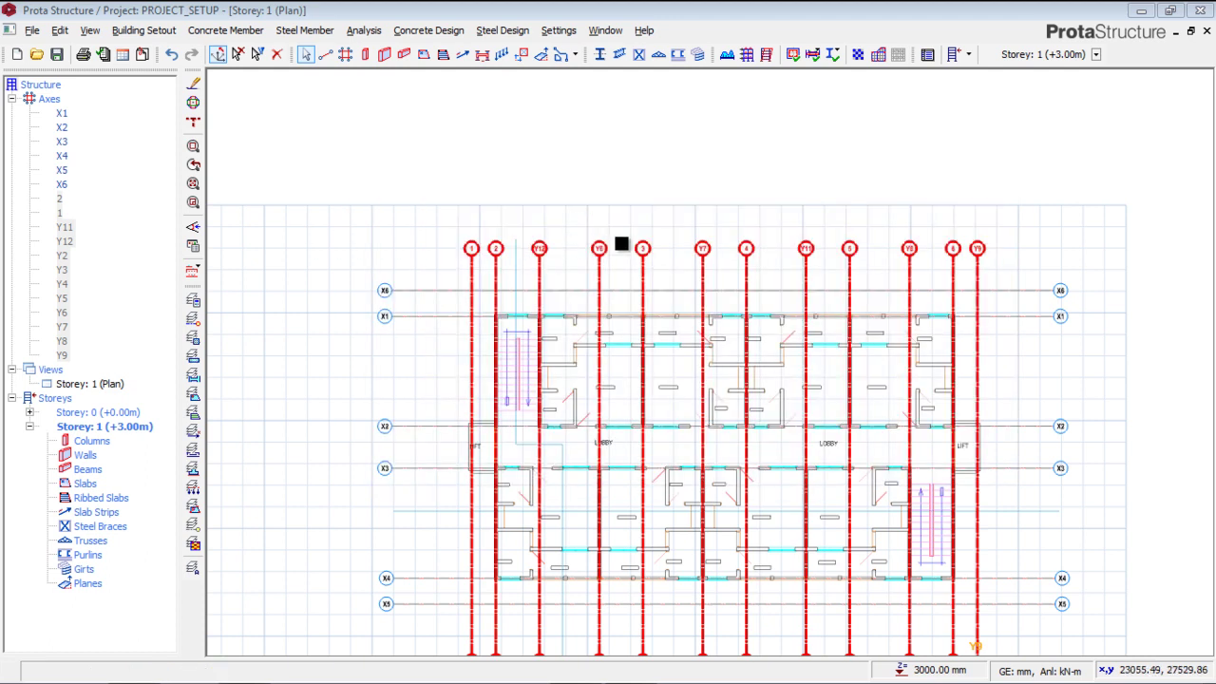
Step: Examine the order of the new labels across the vertical axis bubbles above the plan
scroll(661, 257, "up", 3)
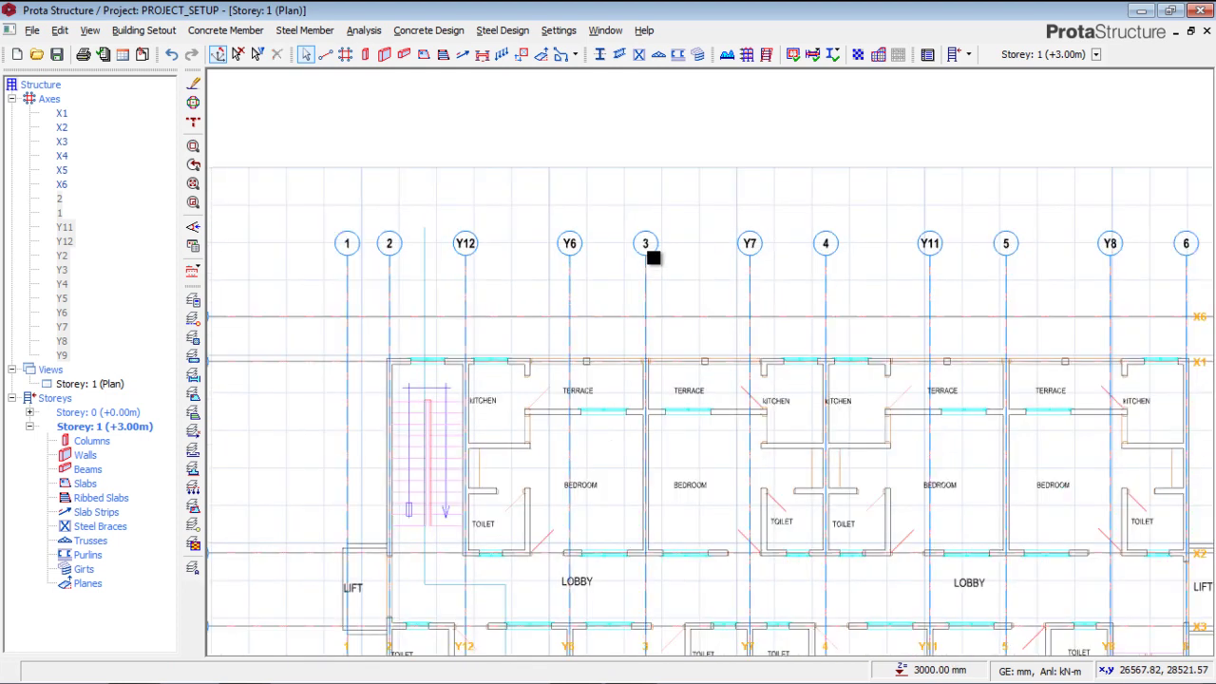
scroll(654, 257, "up", 5)
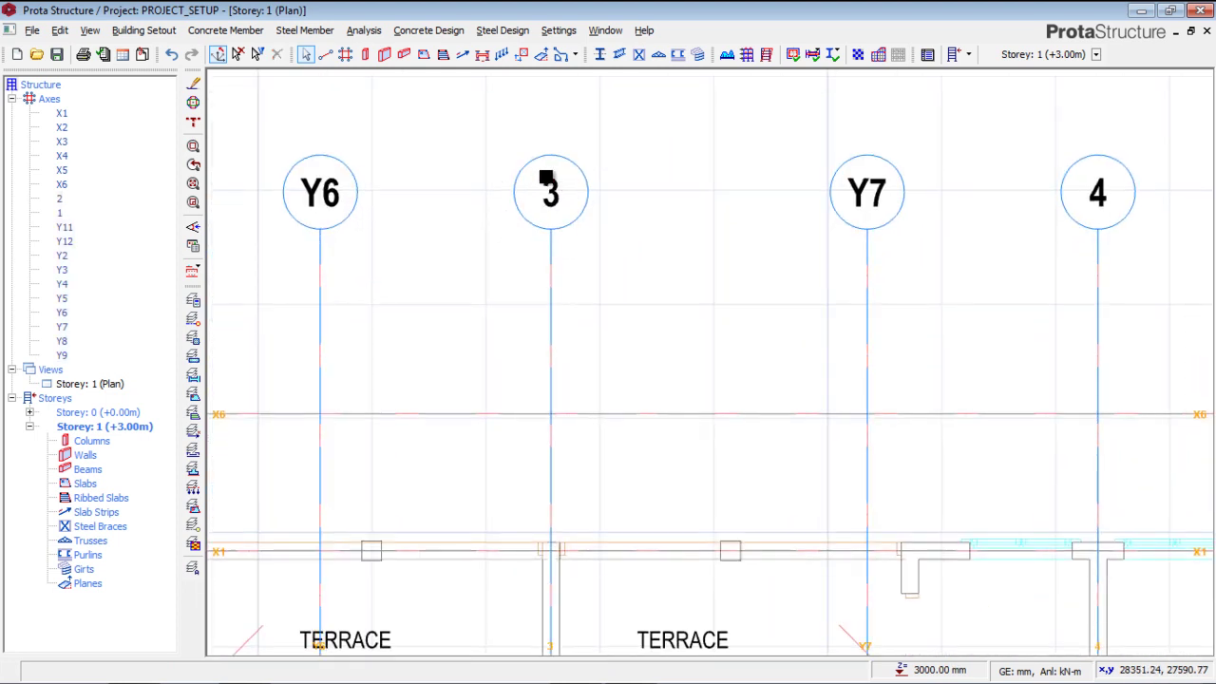
scroll(530, 180, "down", 2)
scroll(526, 186, "down", 4)
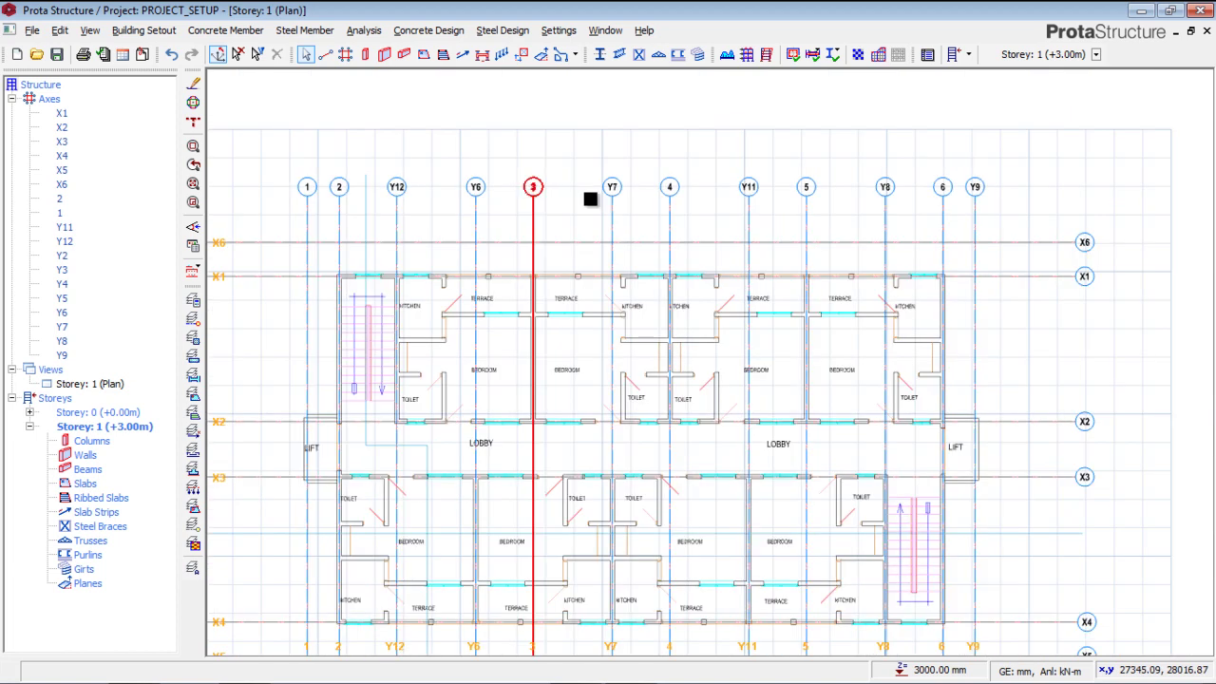
middle_click_drag(844, 215, 912, 168)
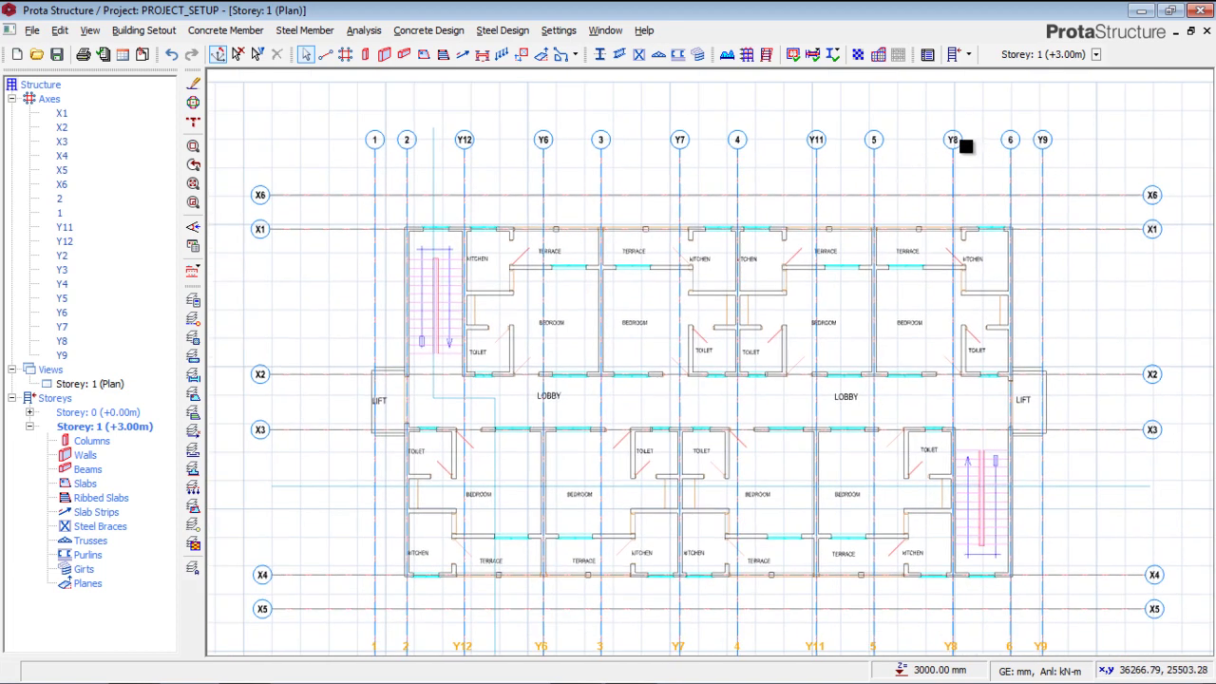
scroll(529, 215, "down", 3)
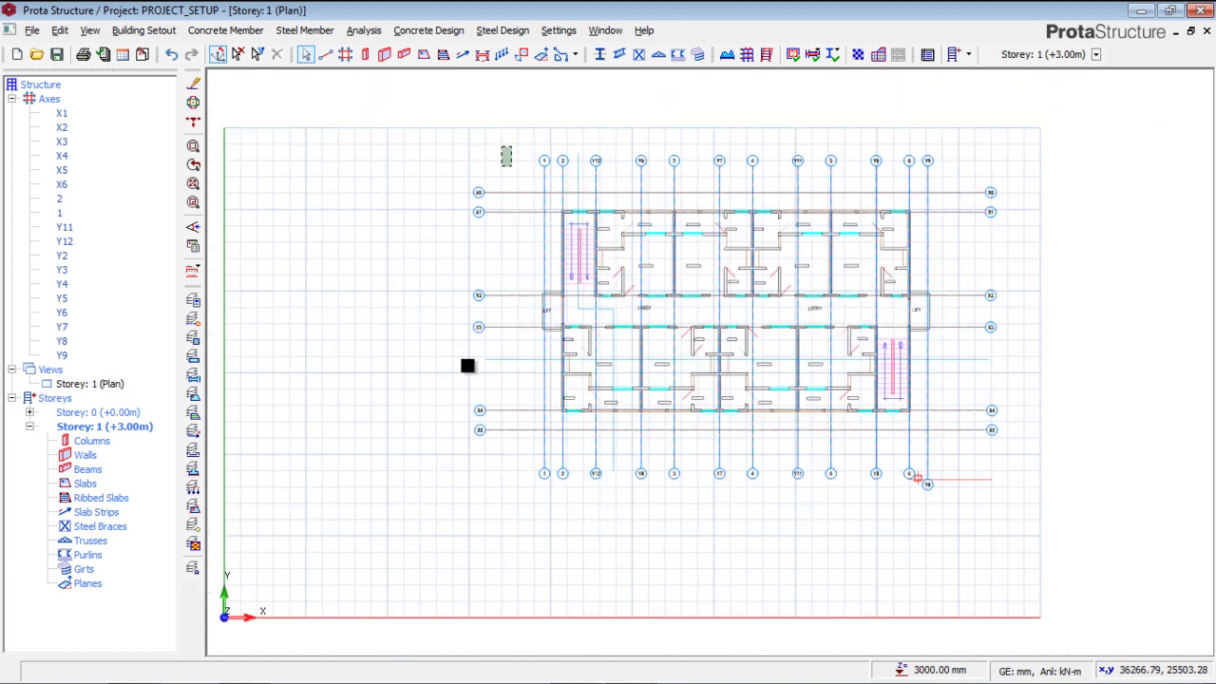
left_click(461, 489)
left_click(483, 179)
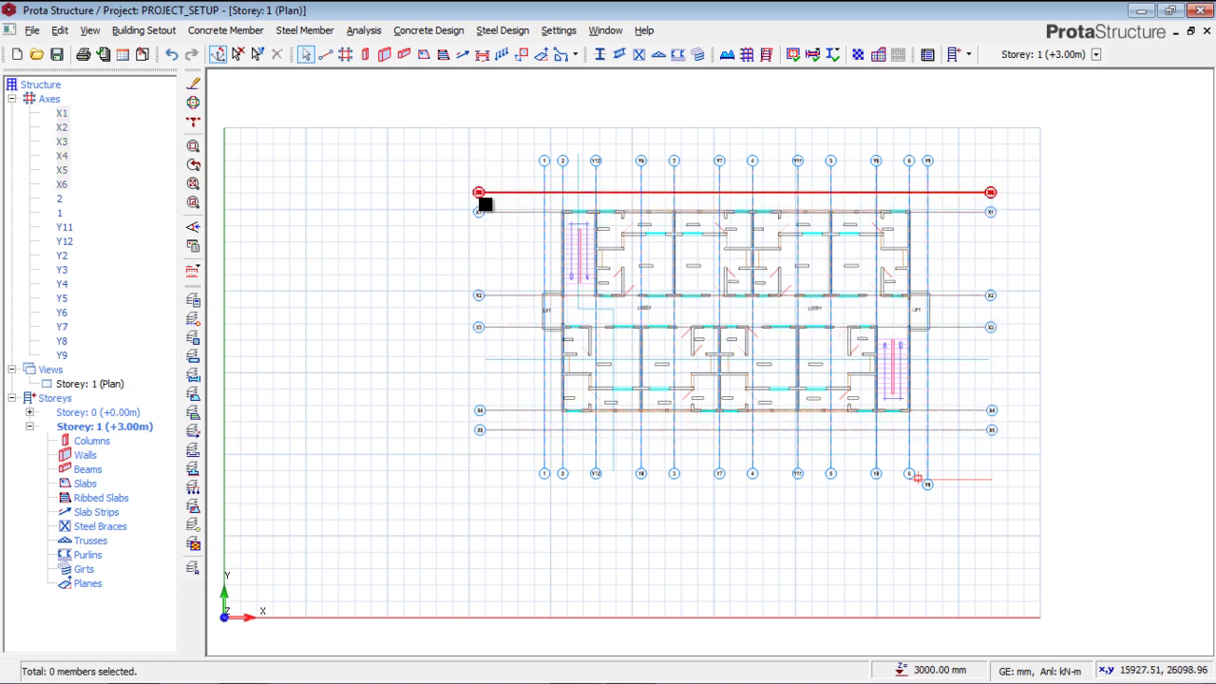
Step: Relabel the uppermost horizontal axis X6 as A in its axis properties and apply the update
scroll(485, 205, "up", 5)
scroll(450, 159, "down", 1)
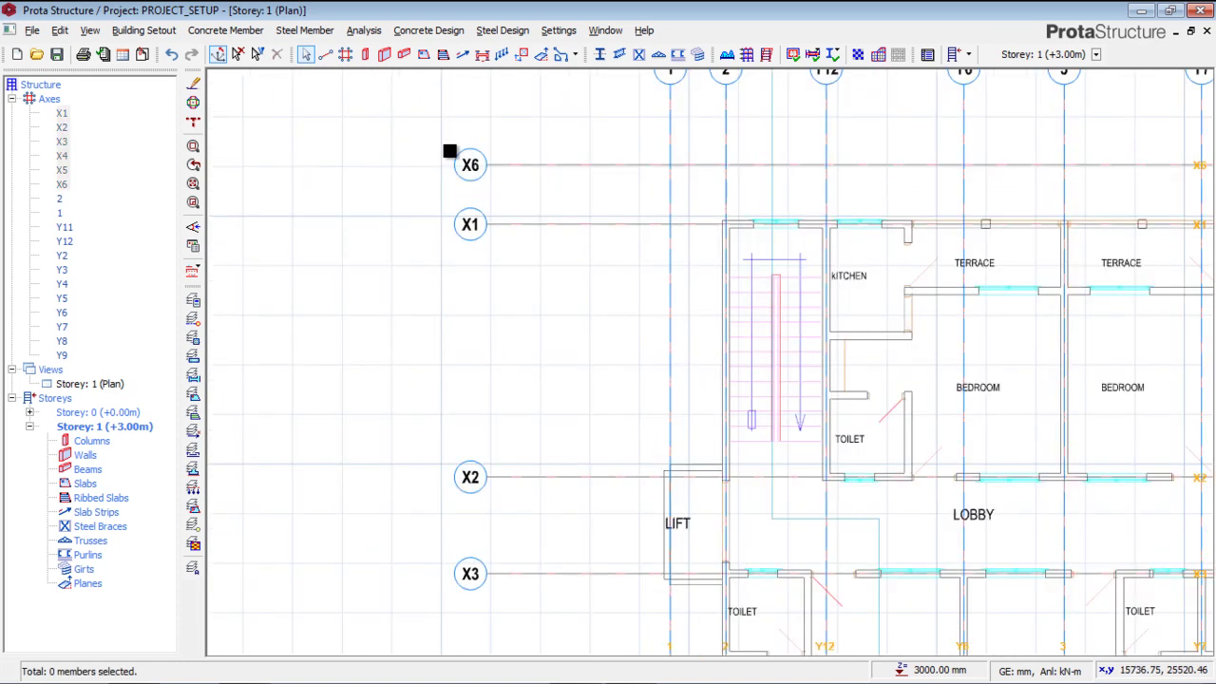
scroll(456, 194, "down", 3)
scroll(463, 205, "up", 3)
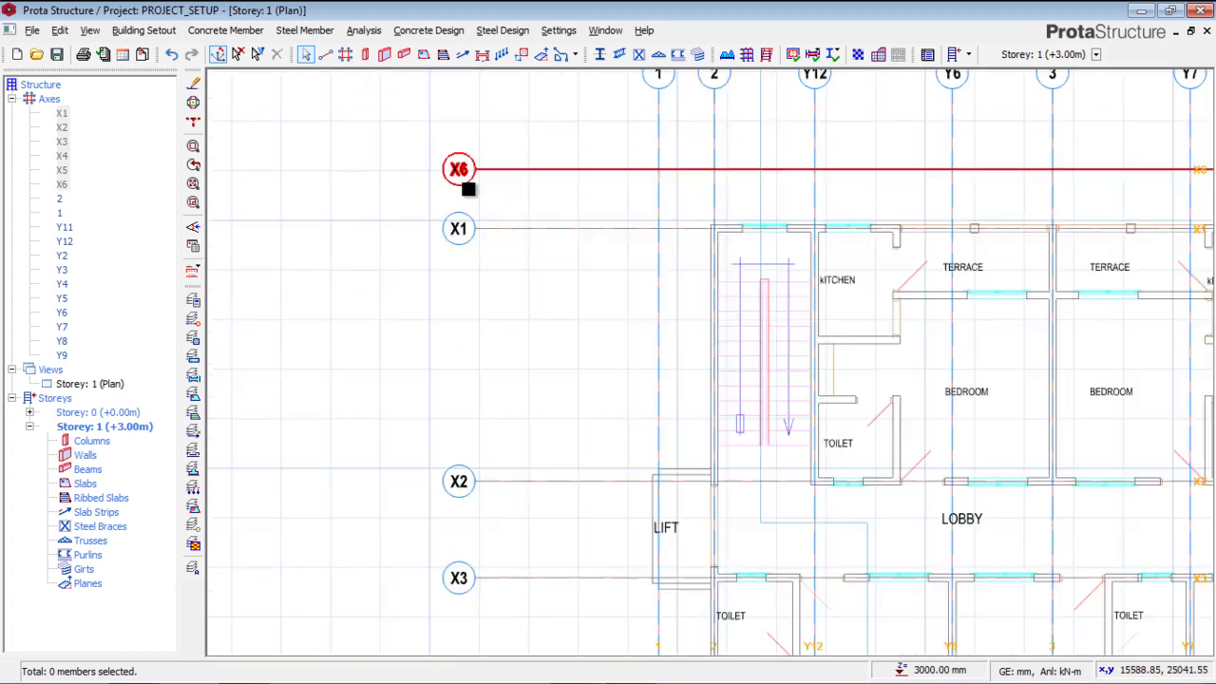
mouse_move(468, 178)
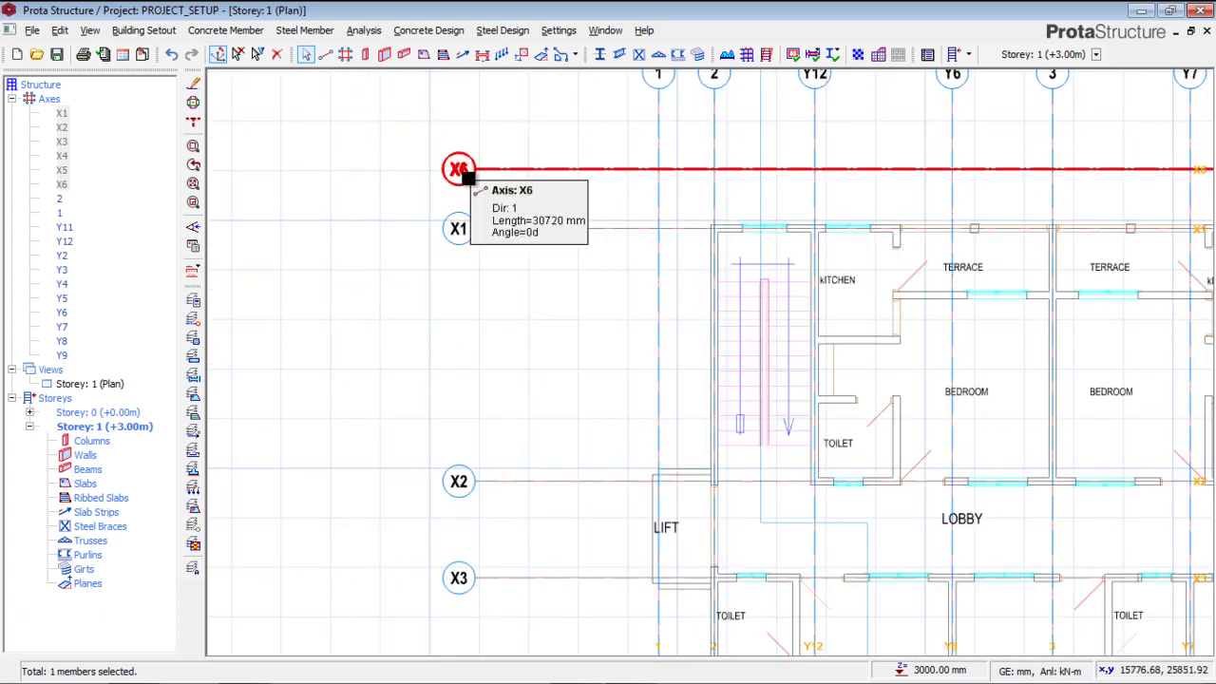
right_click(467, 177)
left_click(503, 189)
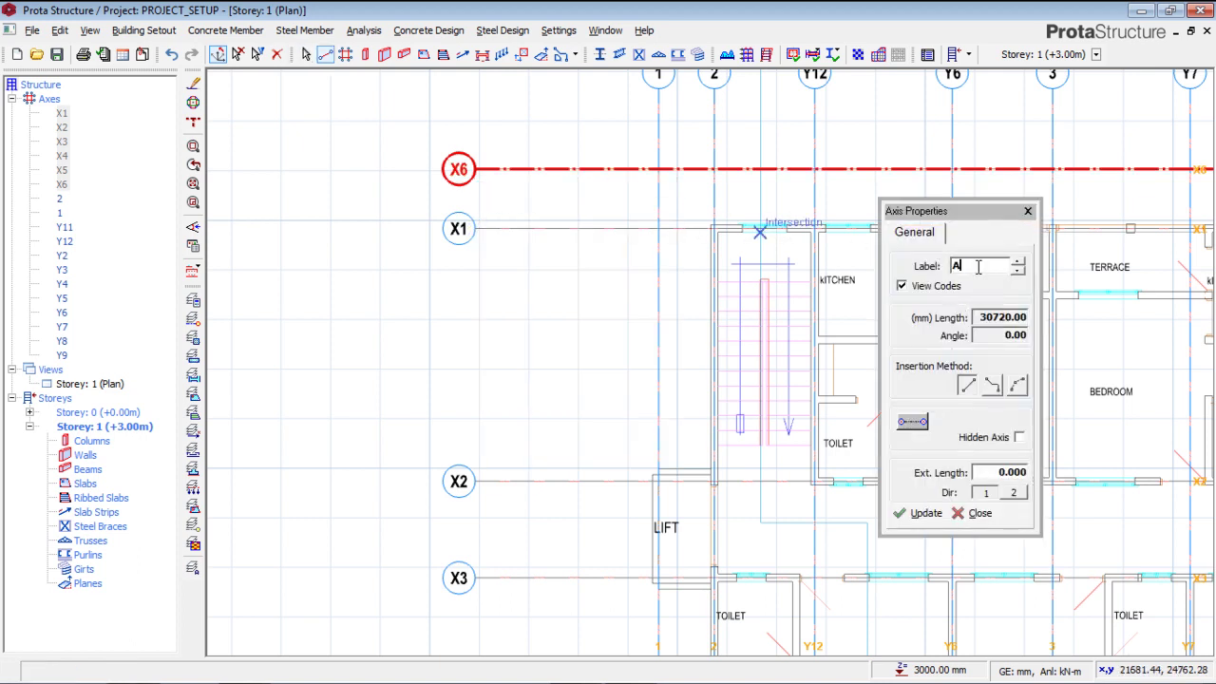
left_click(925, 514)
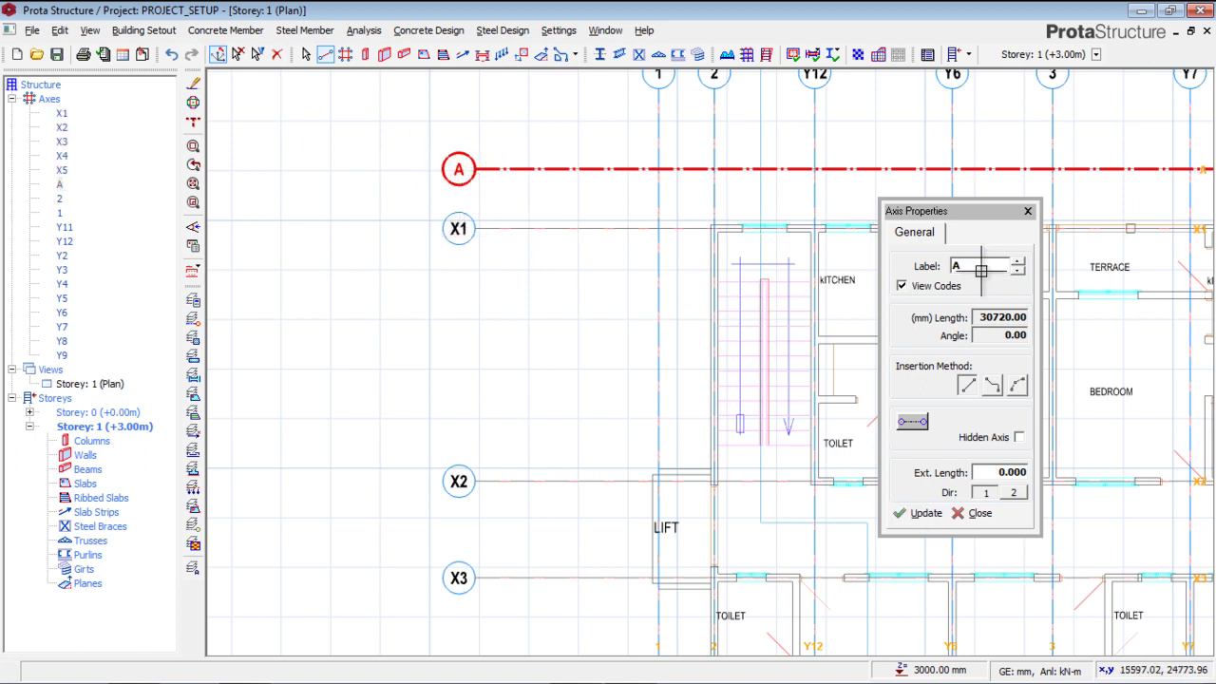
key("Escape")
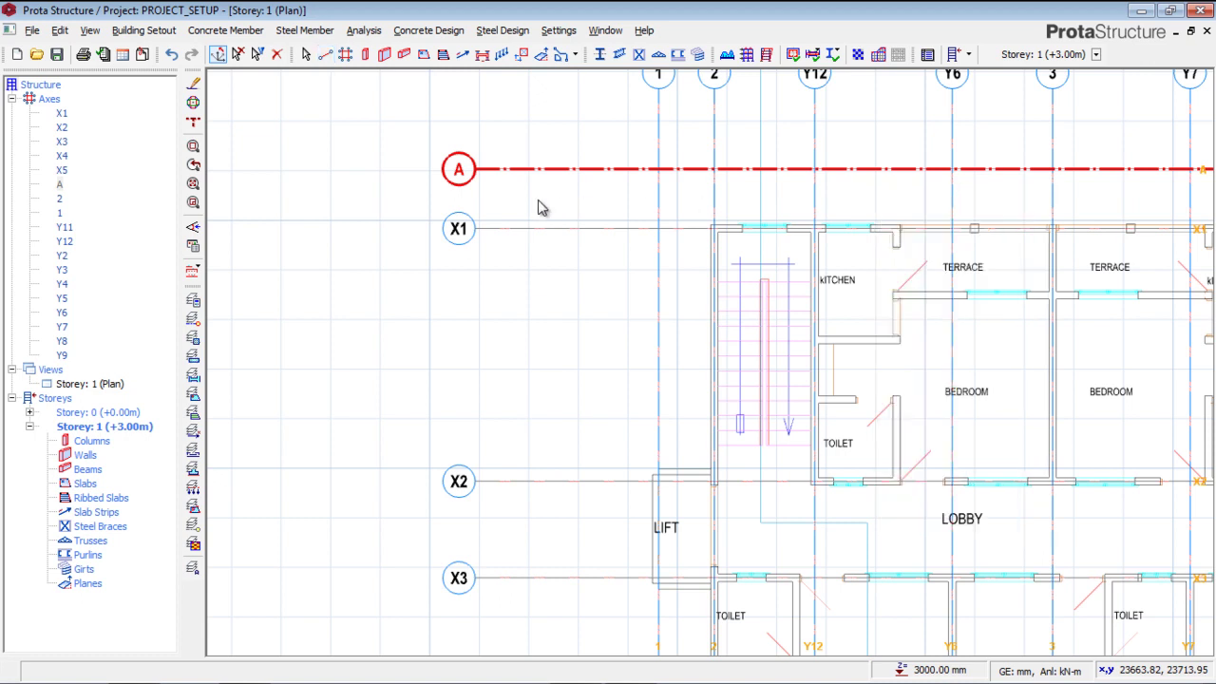
Step: Relabel horizontal axis X1, just below axis A, as B through its properties and apply the update
left_click(468, 238)
right_click(468, 239)
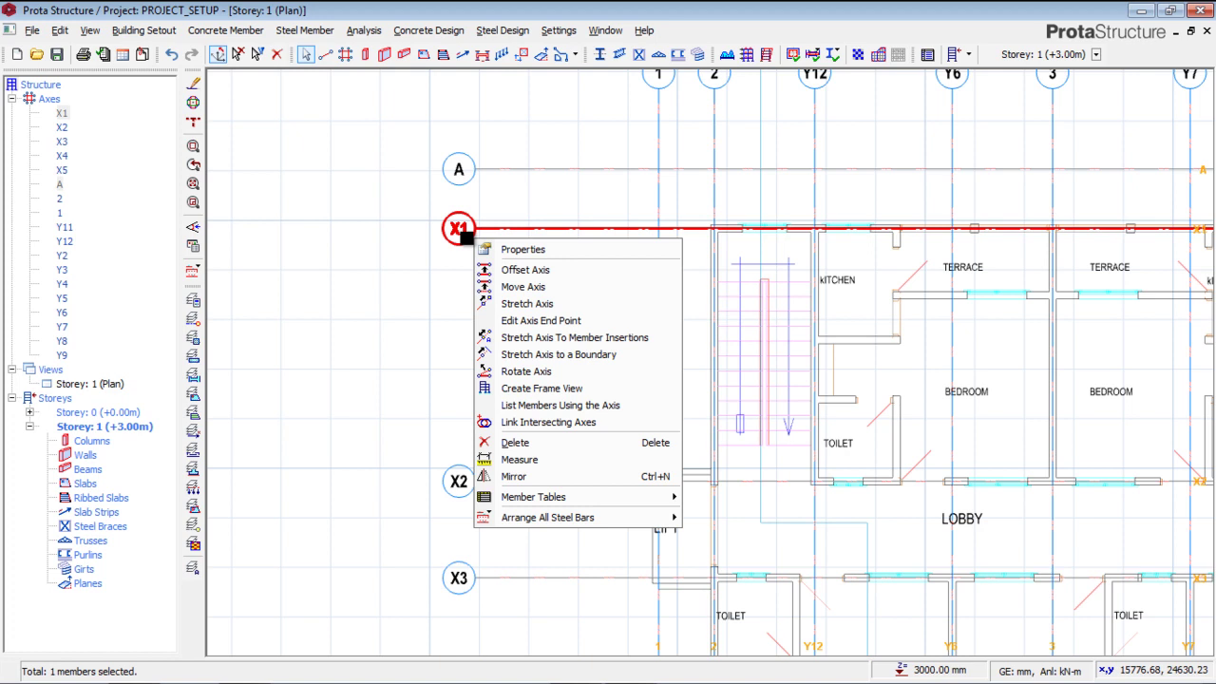
left_click(507, 249)
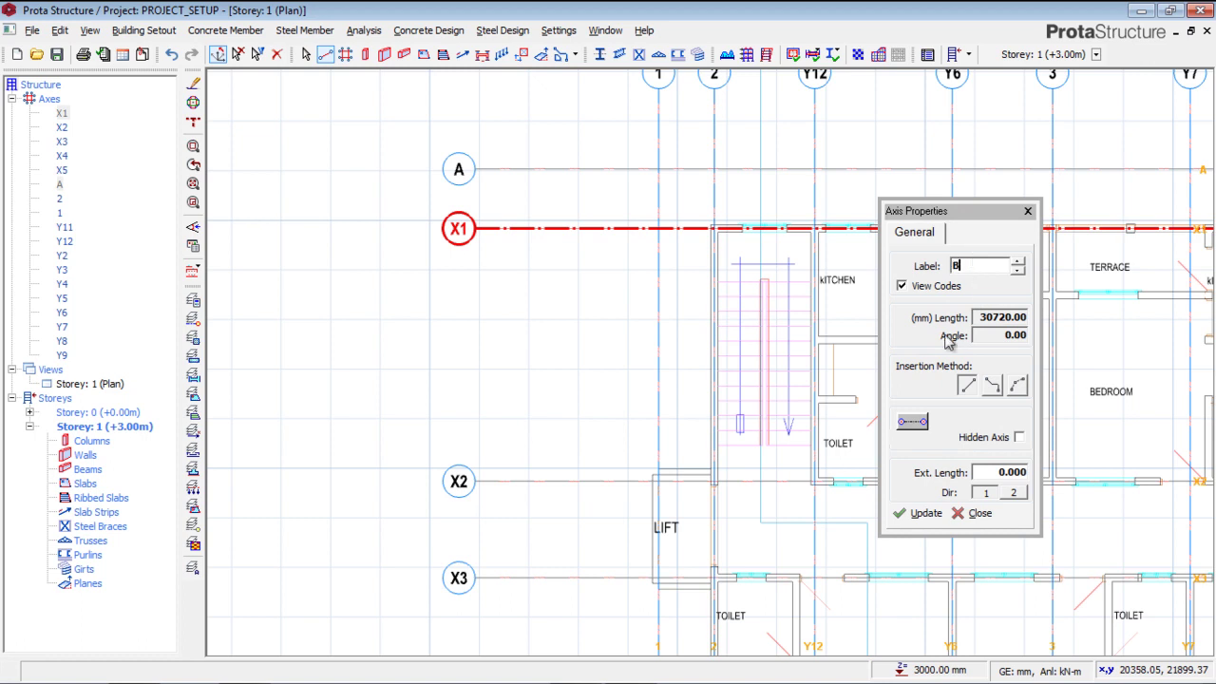
left_click(921, 514)
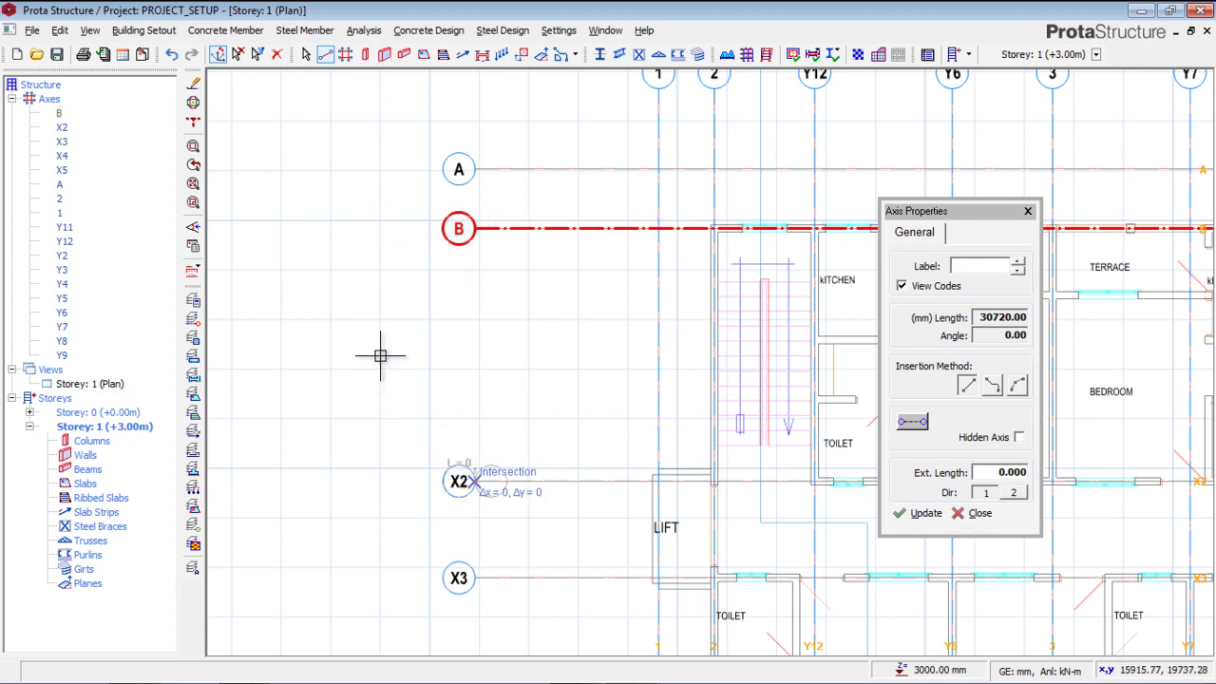
left_click(333, 271)
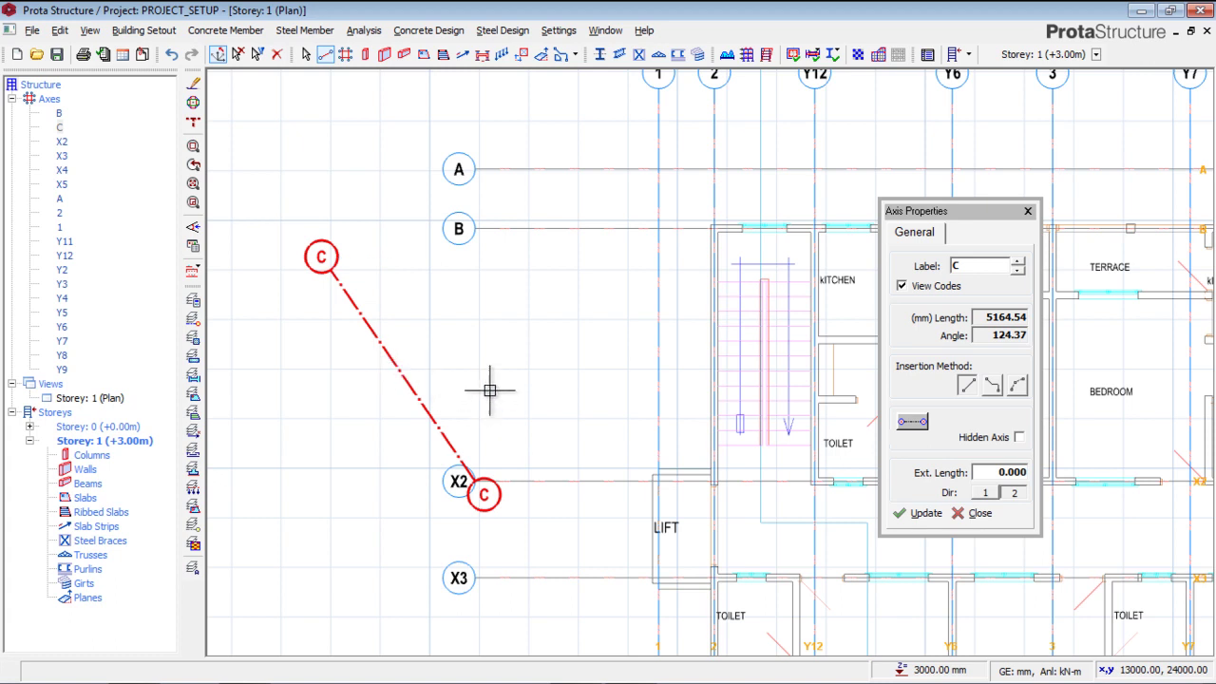
key("Escape")
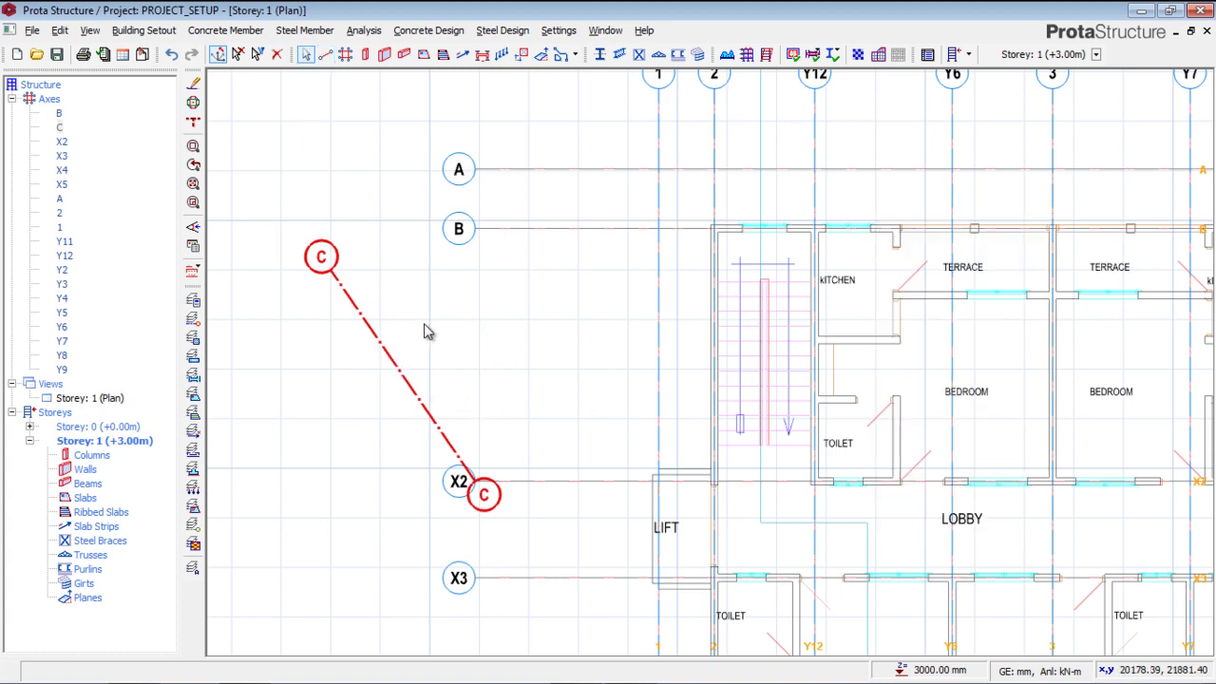
right_click(348, 290)
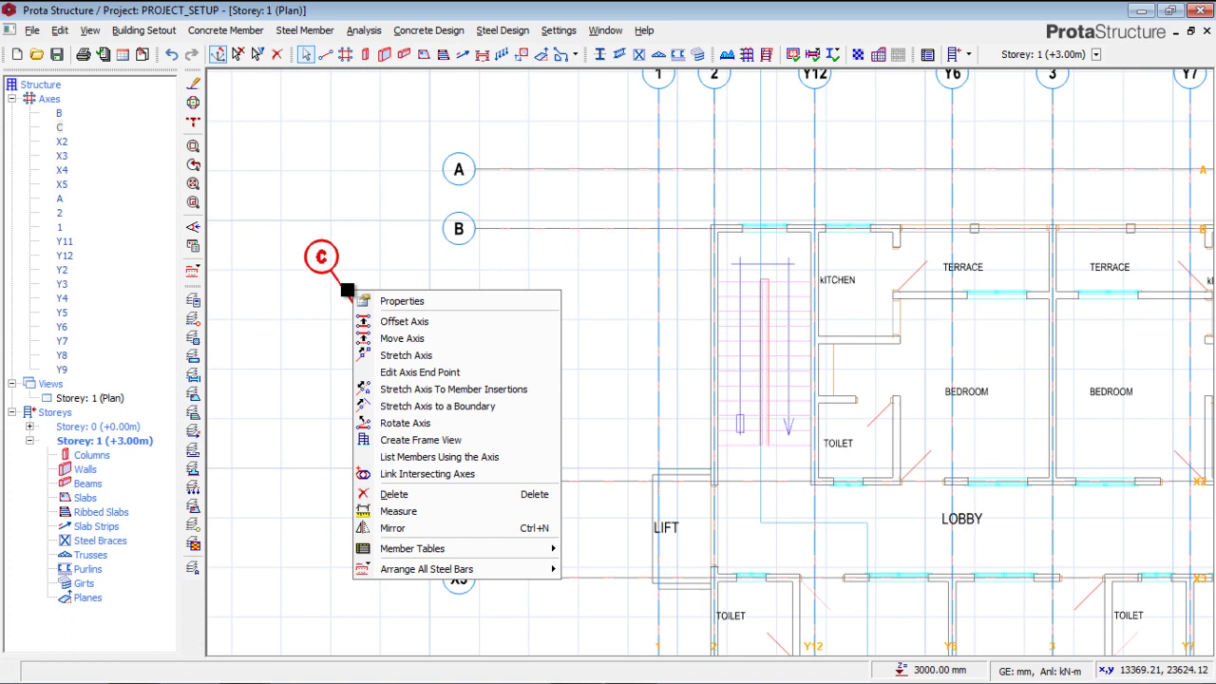
left_click(421, 496)
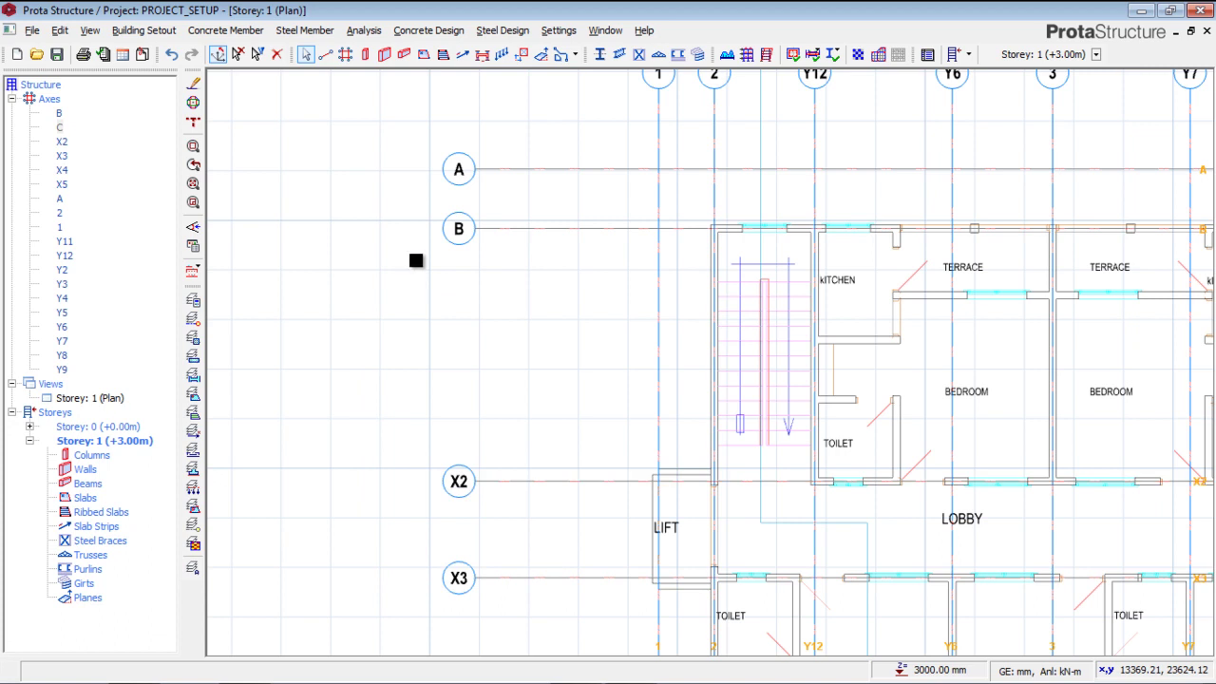
Step: Examine the labels at both ends of the upper horizontal axes and the overall axis layout over the floor plan
scroll(414, 284, "down", 2)
scroll(429, 207, "down", 1)
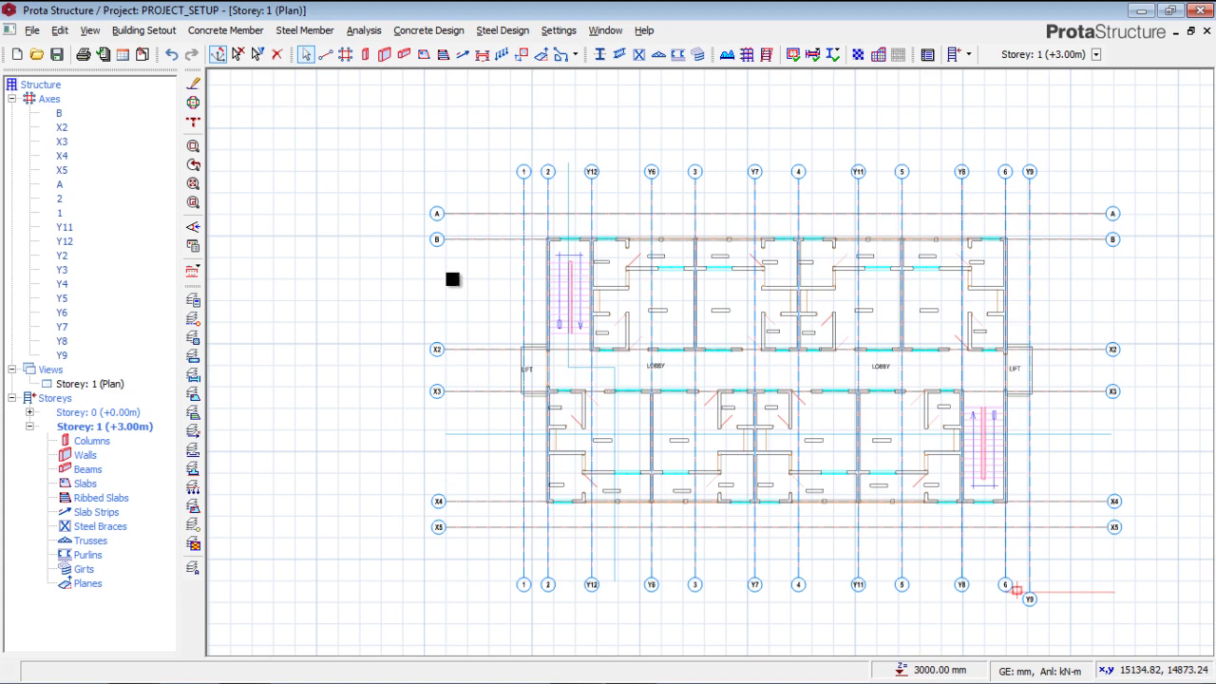
middle_click_drag(391, 313, 380, 307)
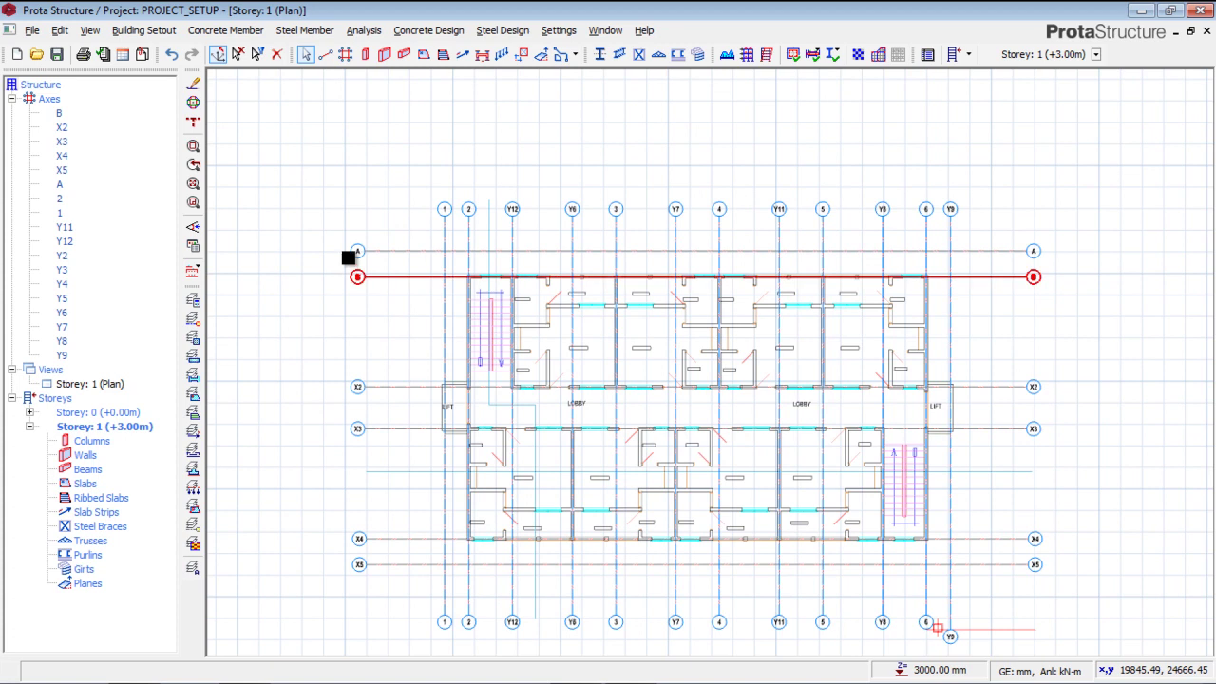
scroll(355, 251, "up", 2)
scroll(356, 252, "up", 3)
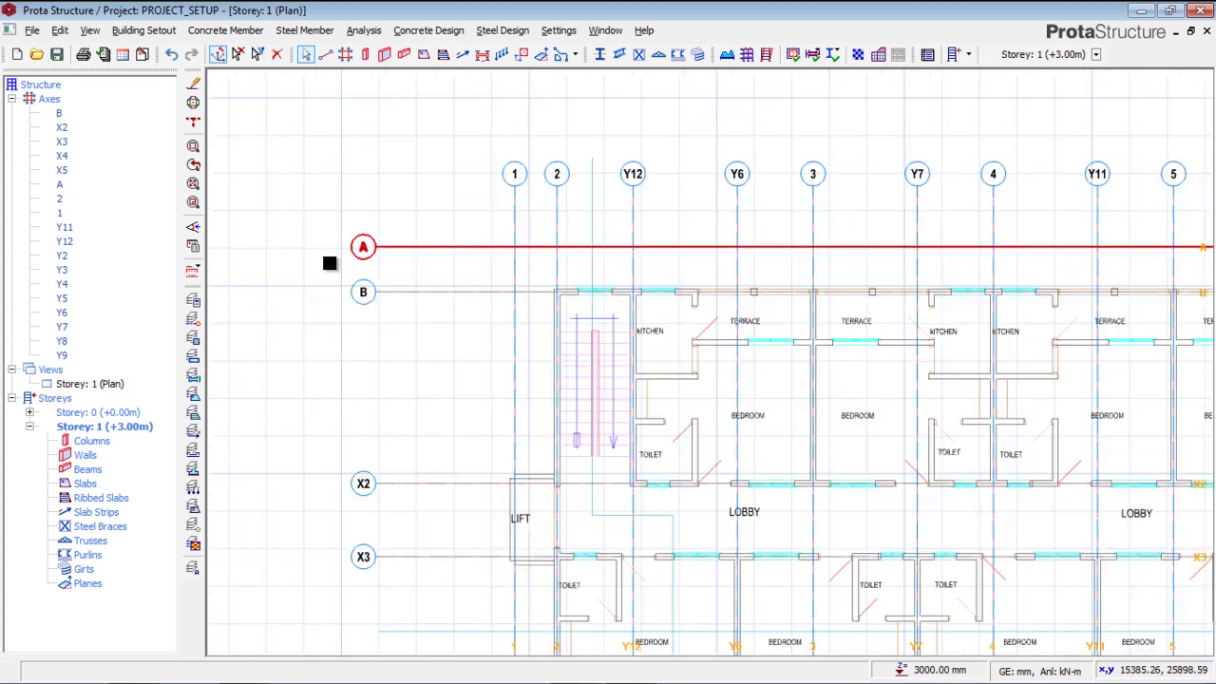
scroll(328, 270, "down", 3)
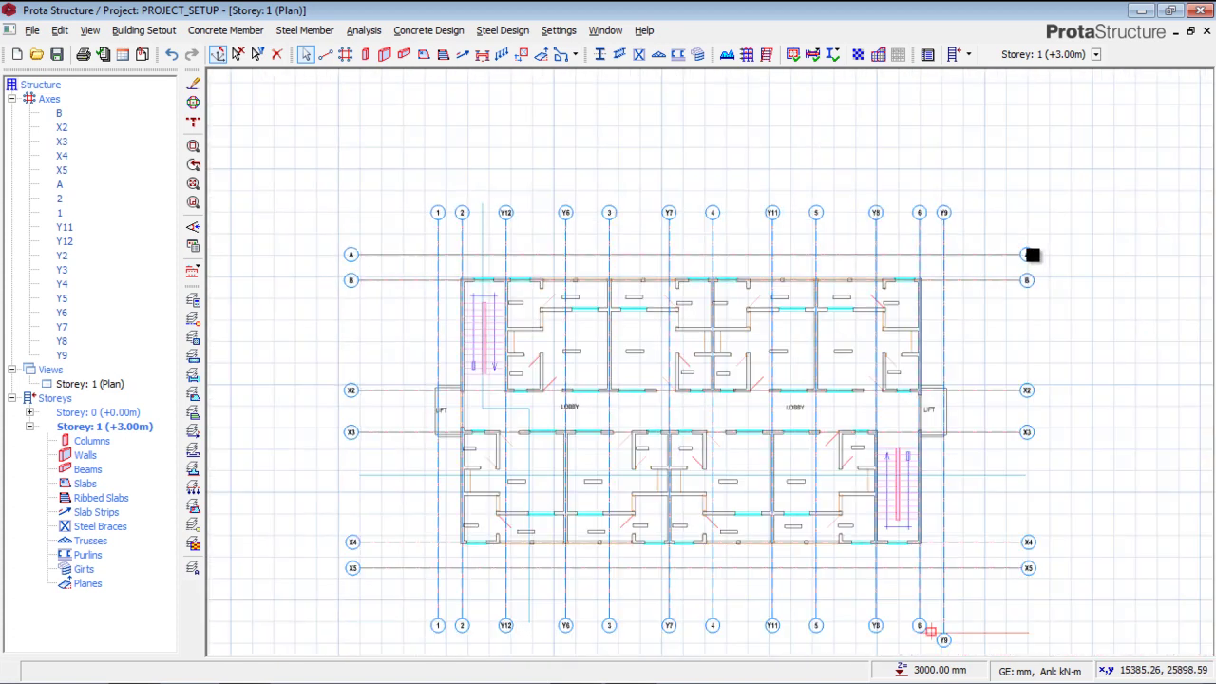
scroll(1032, 254, "up", 4)
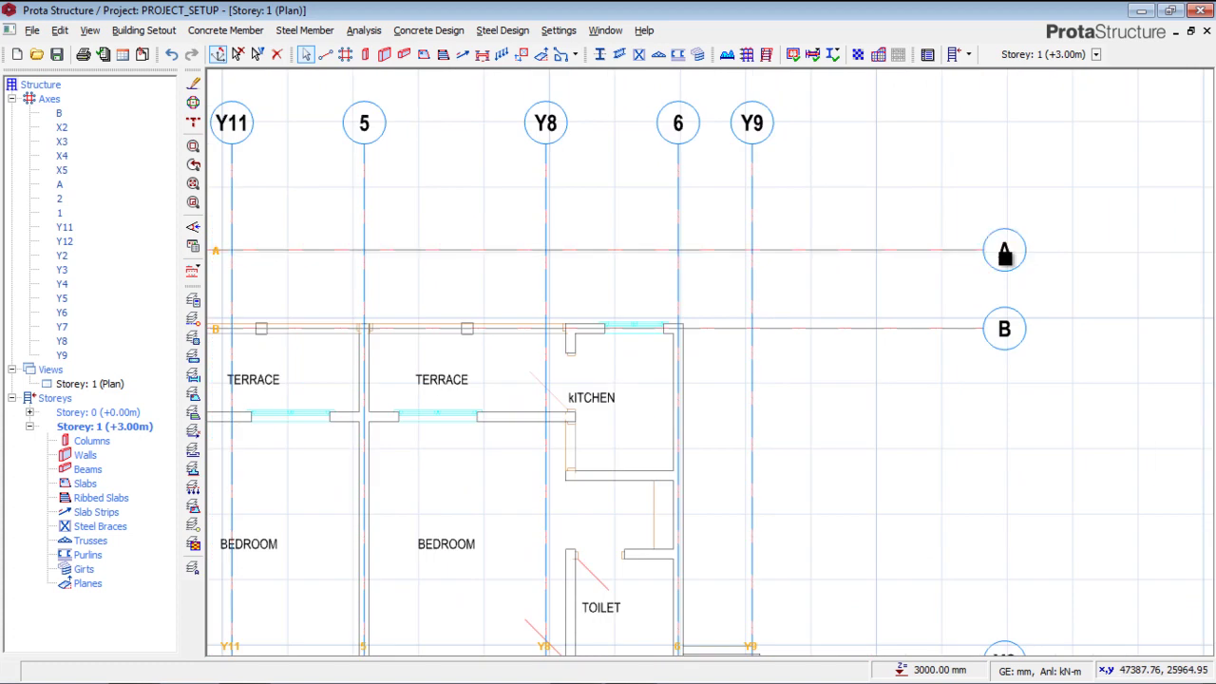
middle_click_drag(1006, 253, 1034, 233)
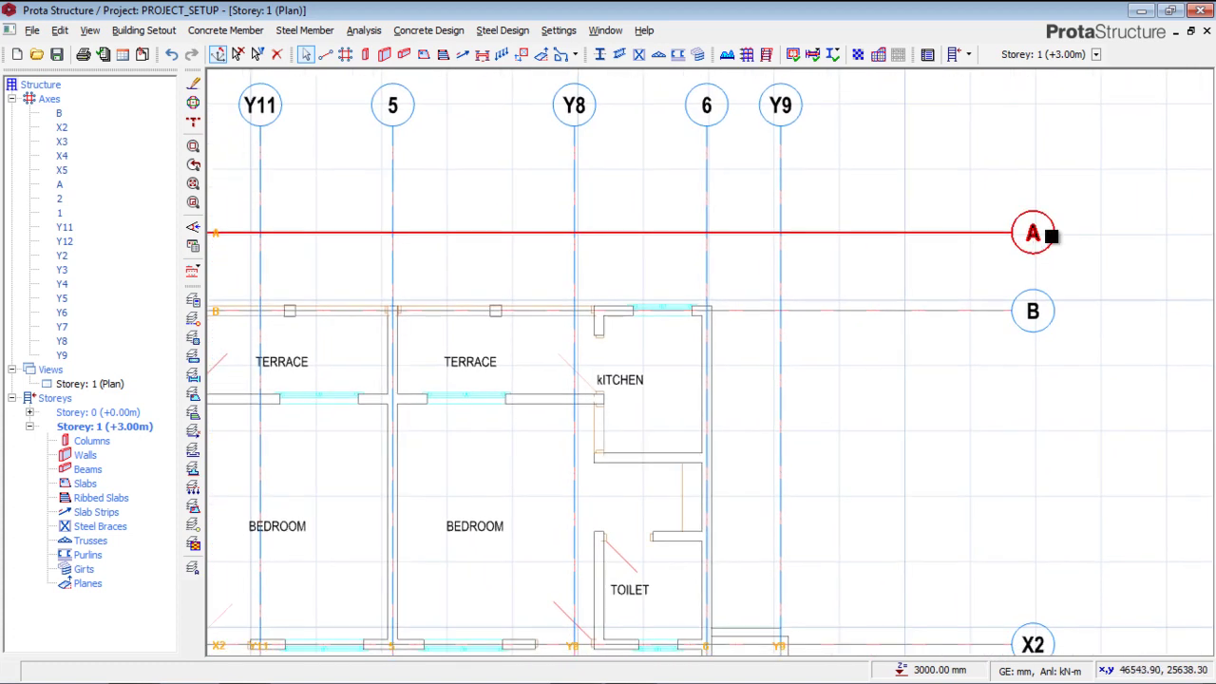
scroll(1051, 235, "down", 5)
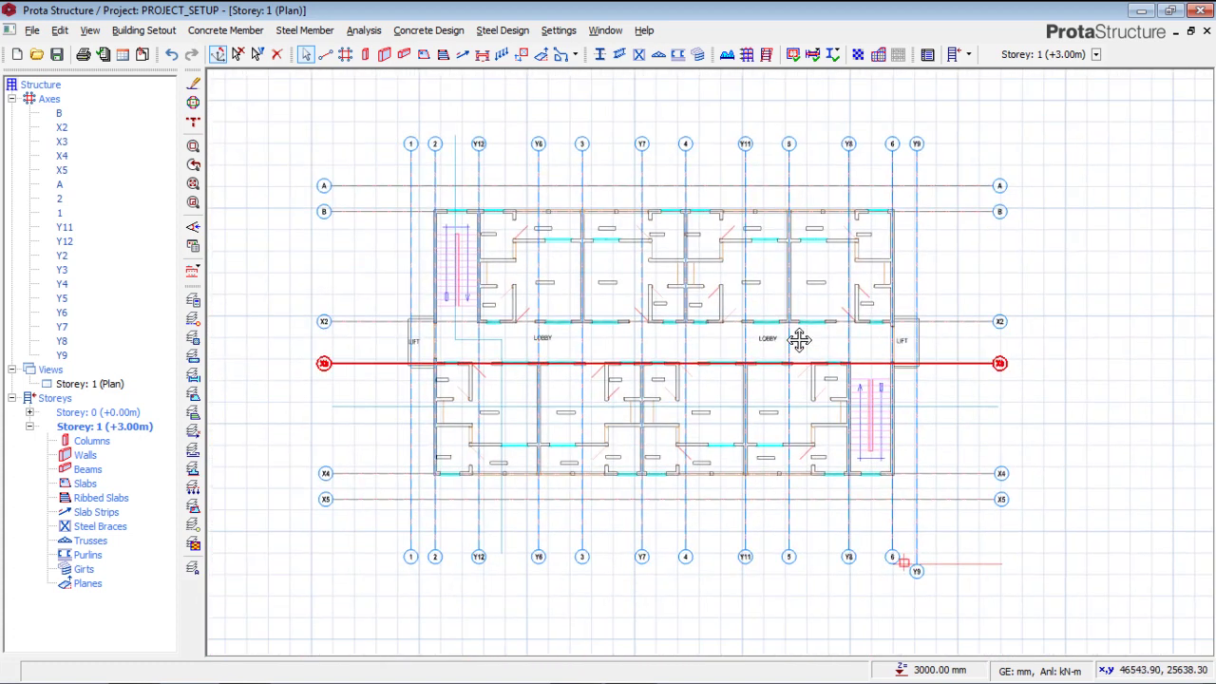
middle_click_drag(799, 341, 801, 325)
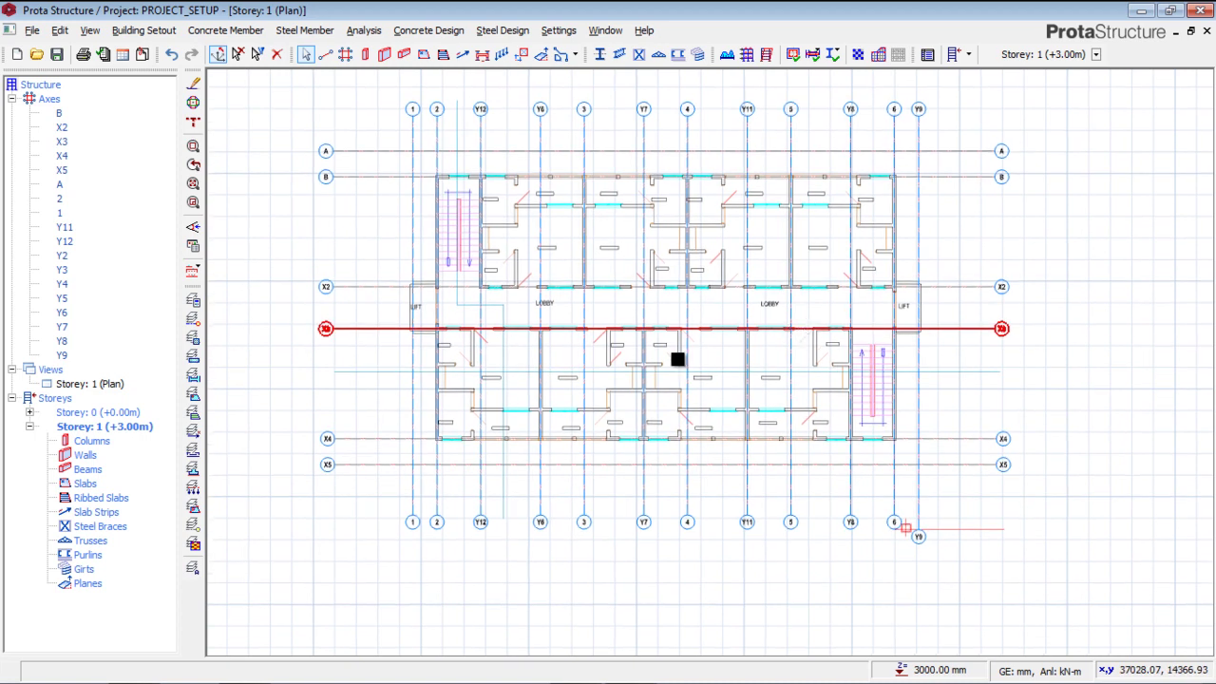
mouse_move(677, 360)
middle_mouse_down()
mouse_move(684, 424)
mouse_move(693, 400)
mouse_move(666, 363)
middle_mouse_up()
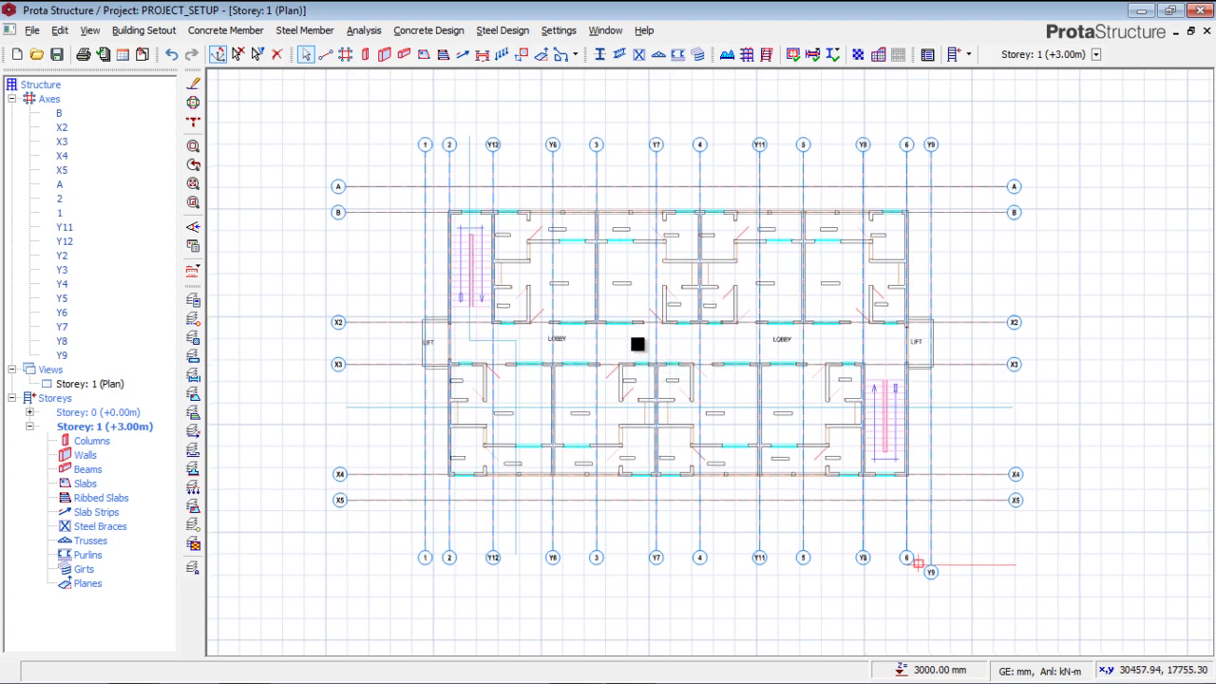
Step: Close the program with the relabelled axis project open
key("alt+F4")
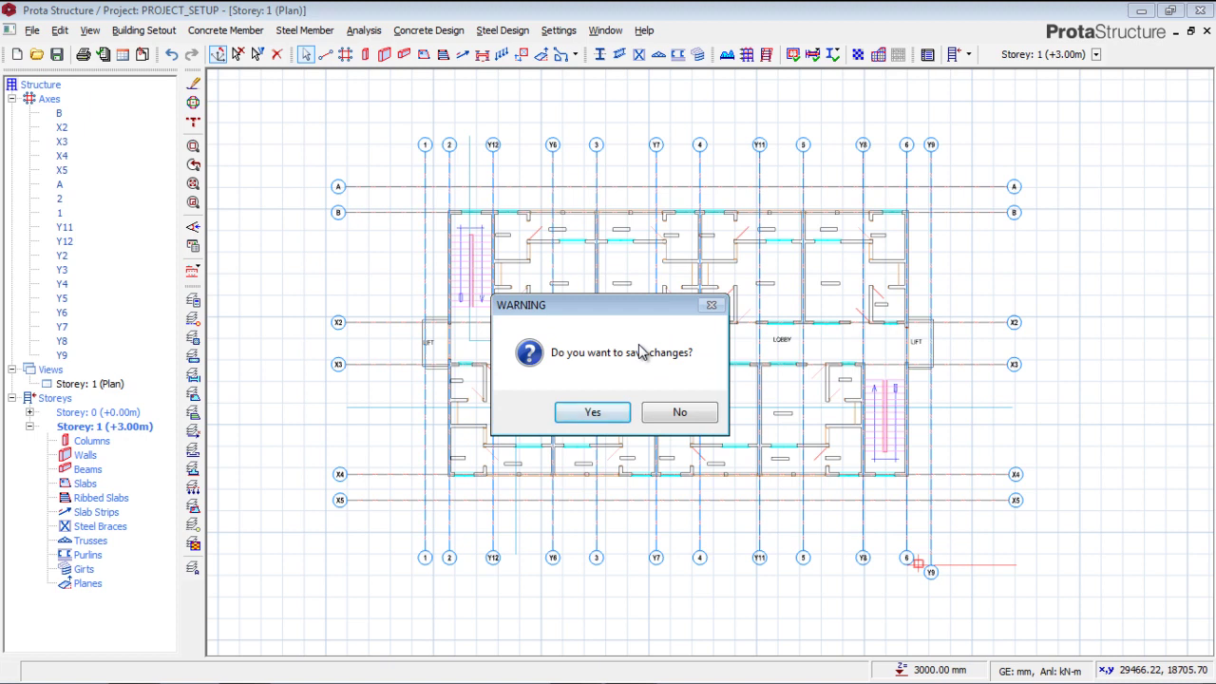